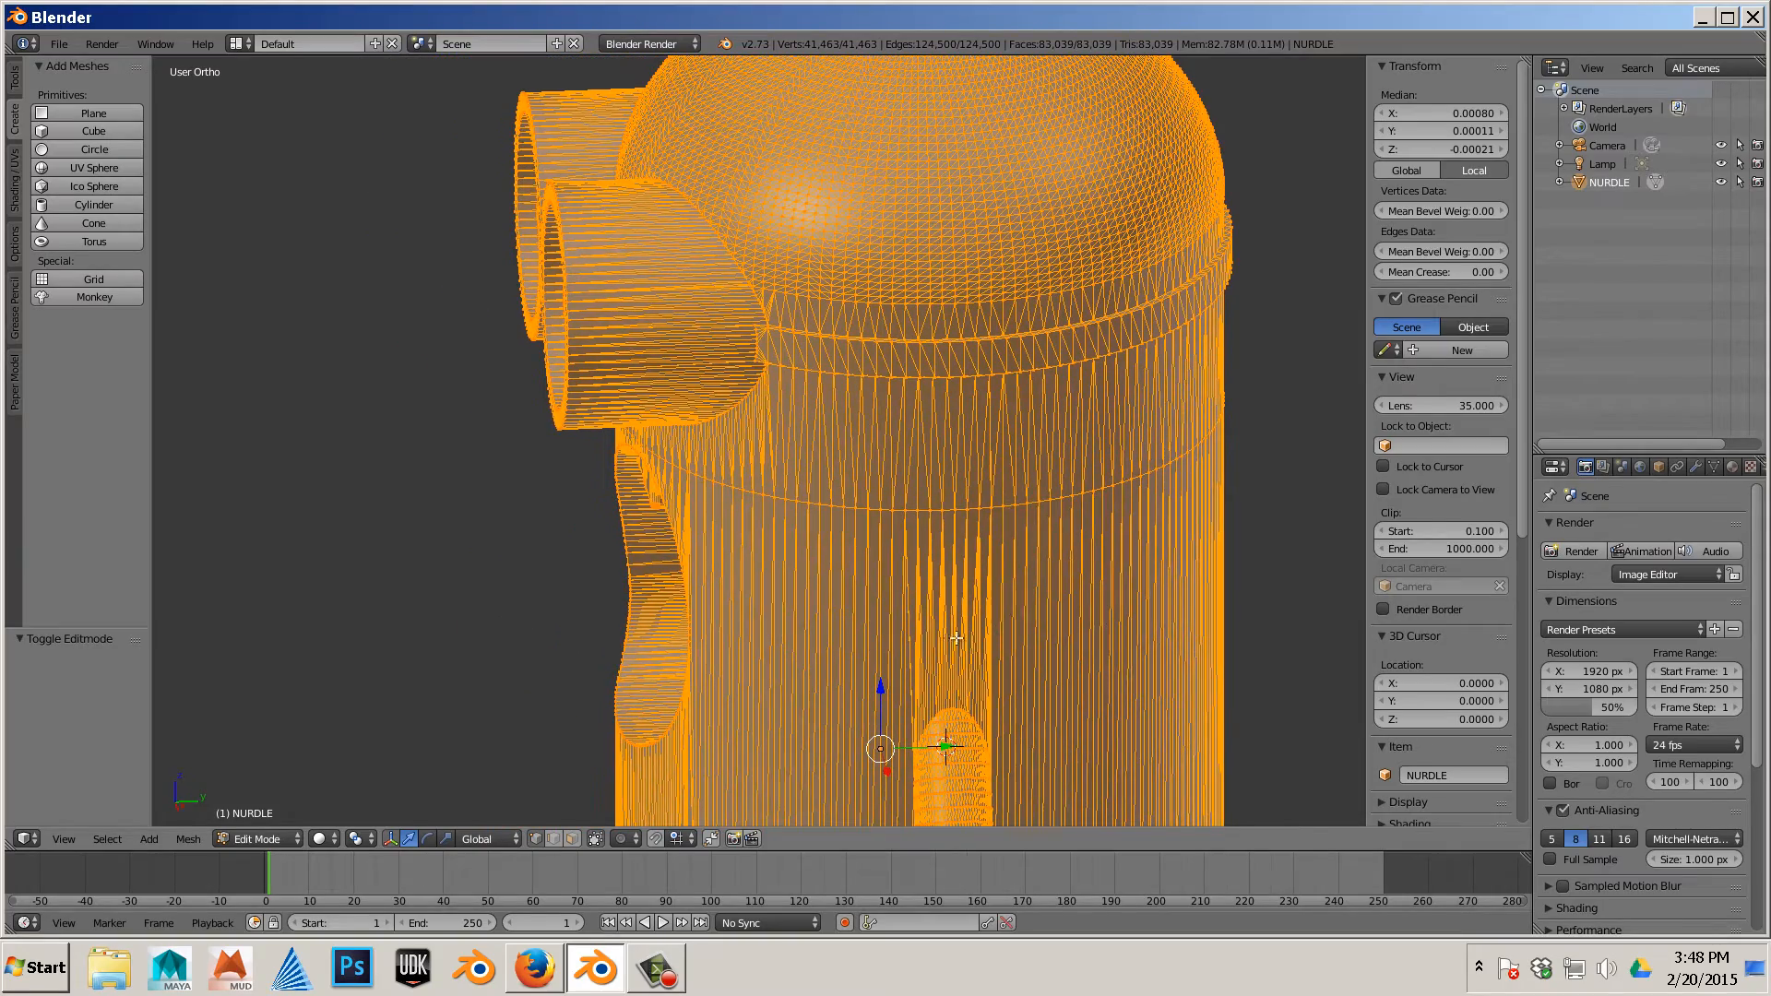
Select vertices where the near goggle meets the head to inspect how the mesh parts connect
scroll(767, 588, "up", 7)
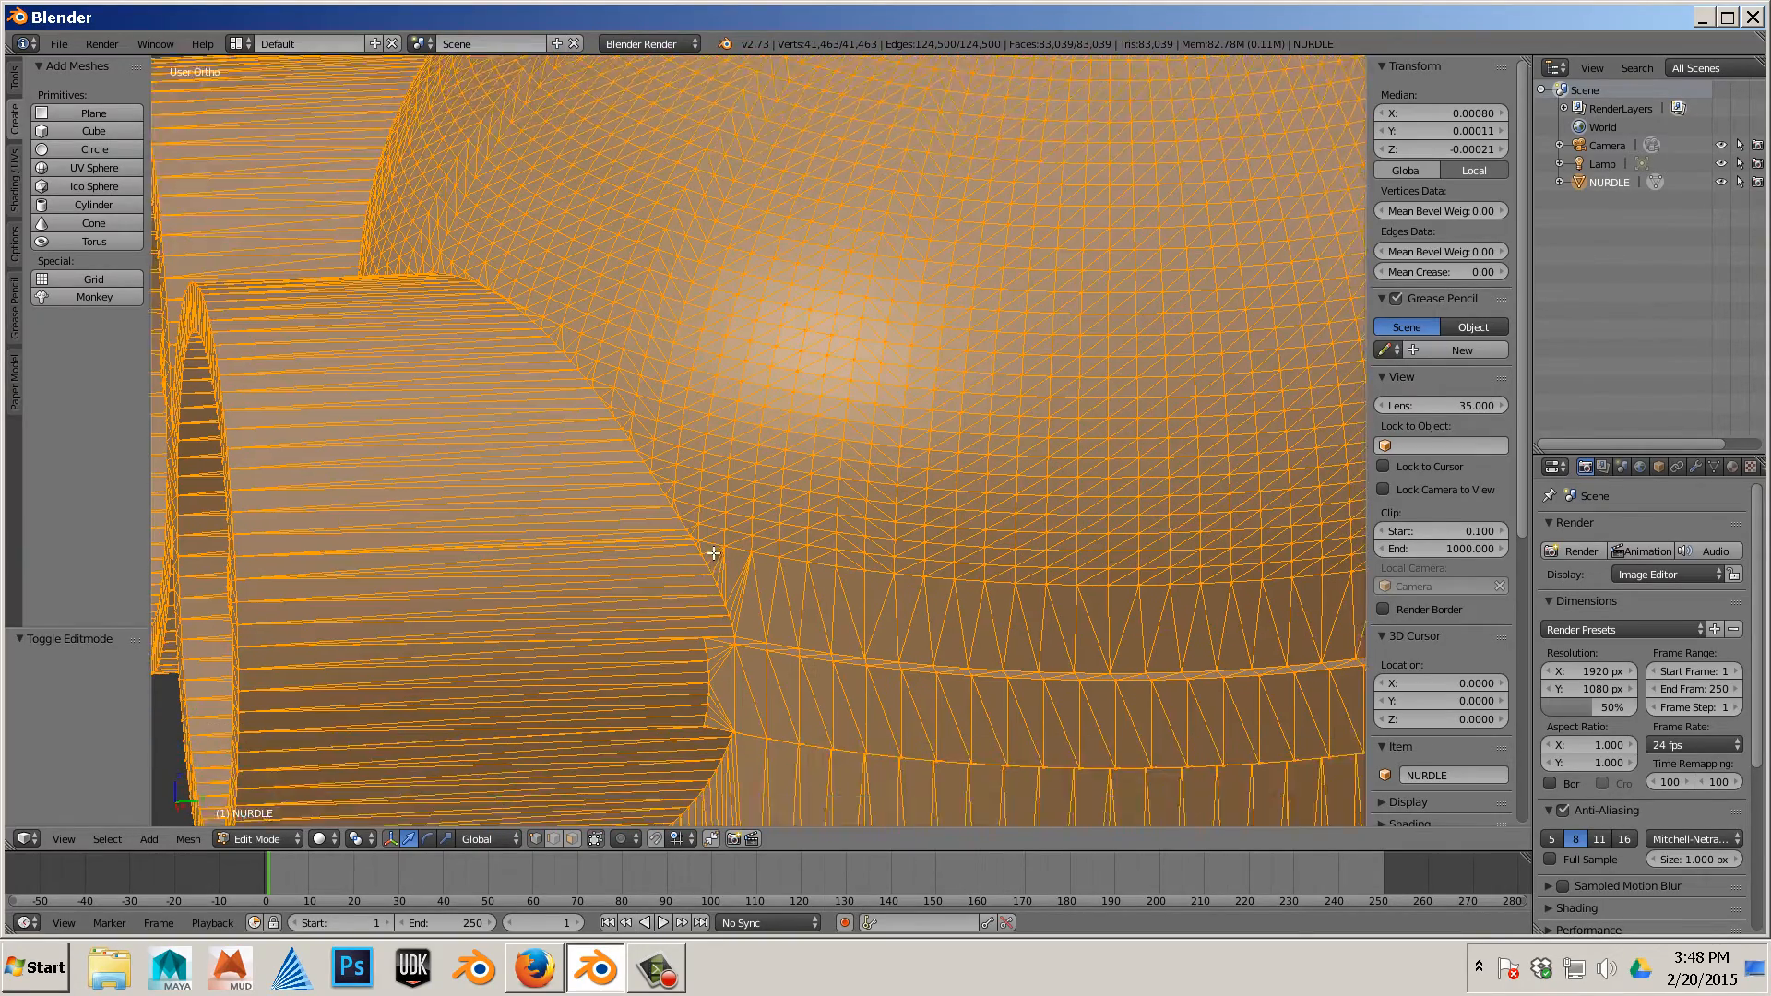
middle_click_drag(713, 553, 717, 486, "shift")
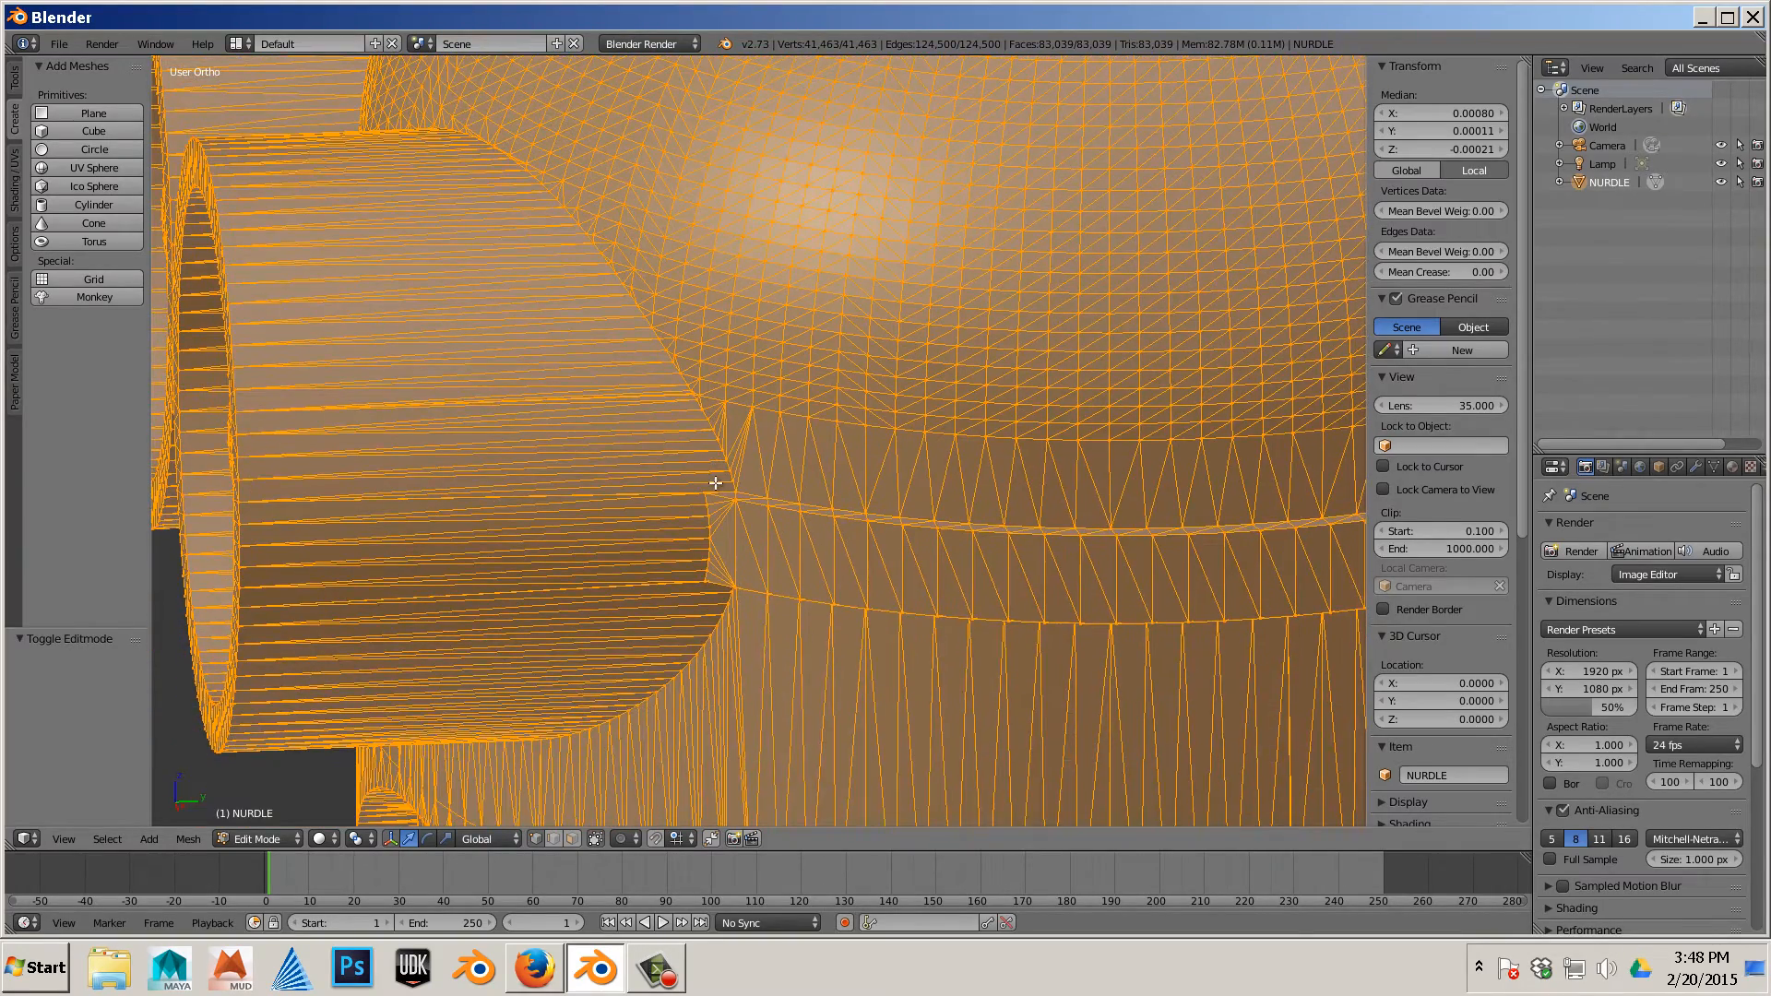
right_click(737, 507)
scroll(742, 525, "up", 4)
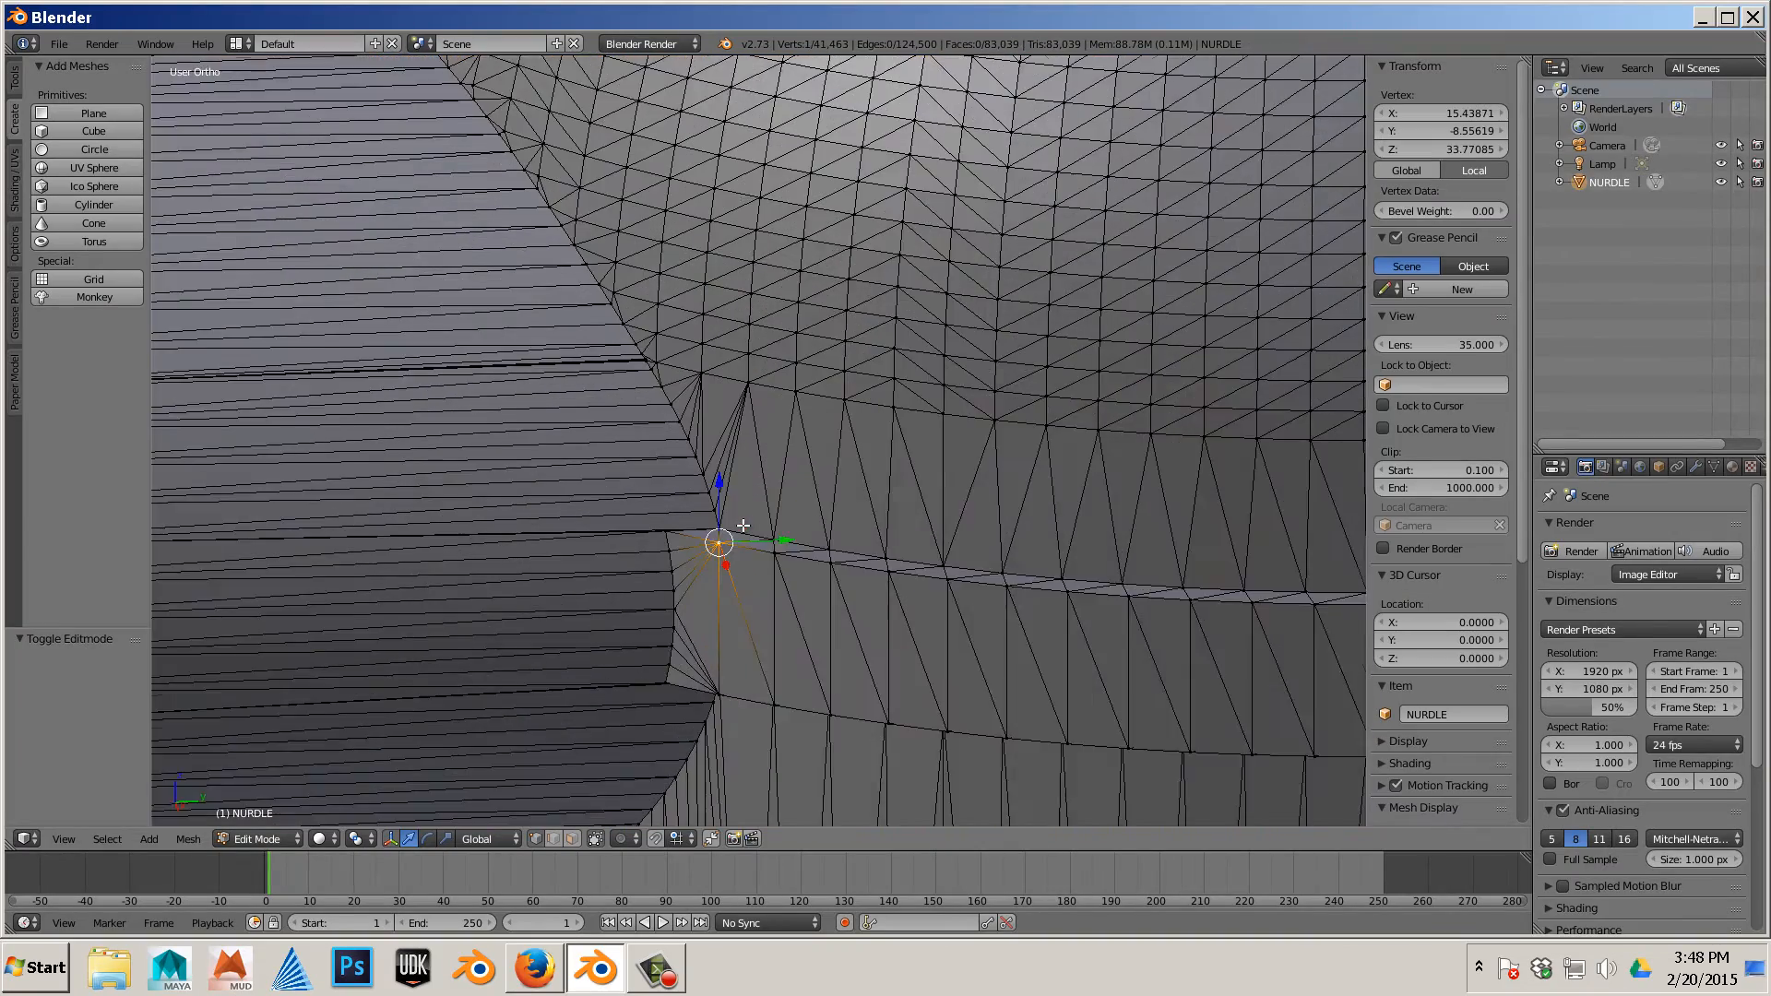
right_click(692, 501)
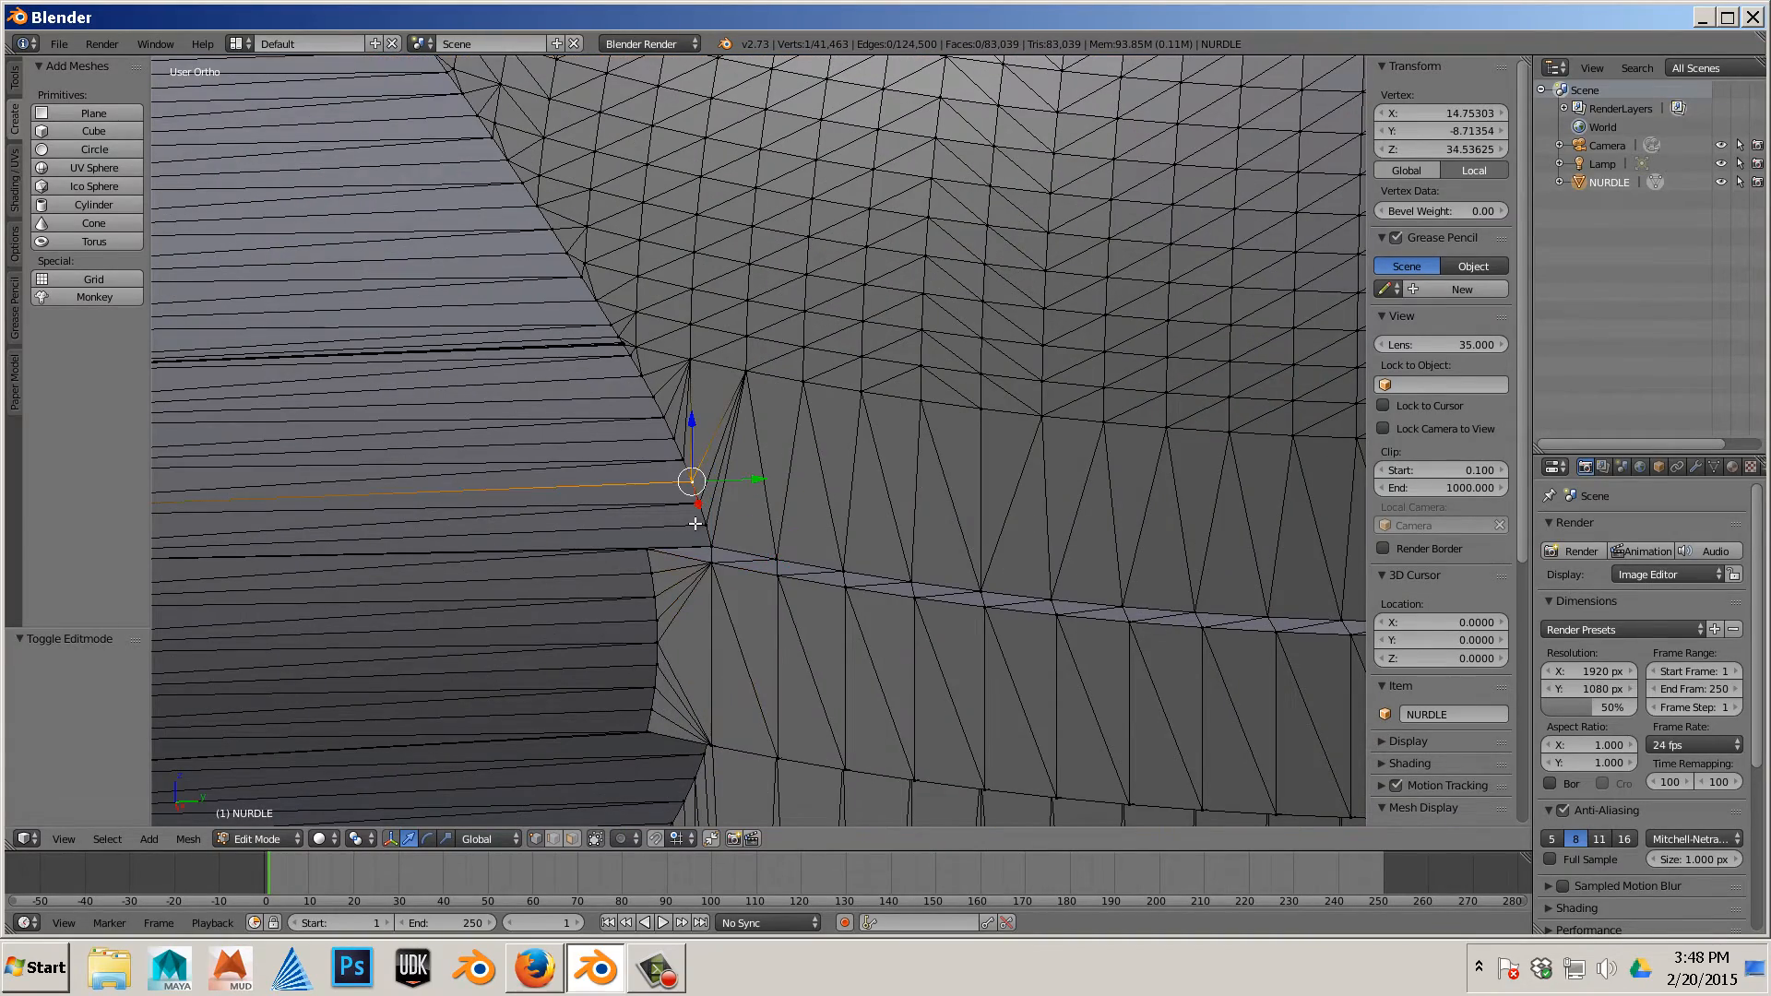
scroll(691, 507, "down", 5)
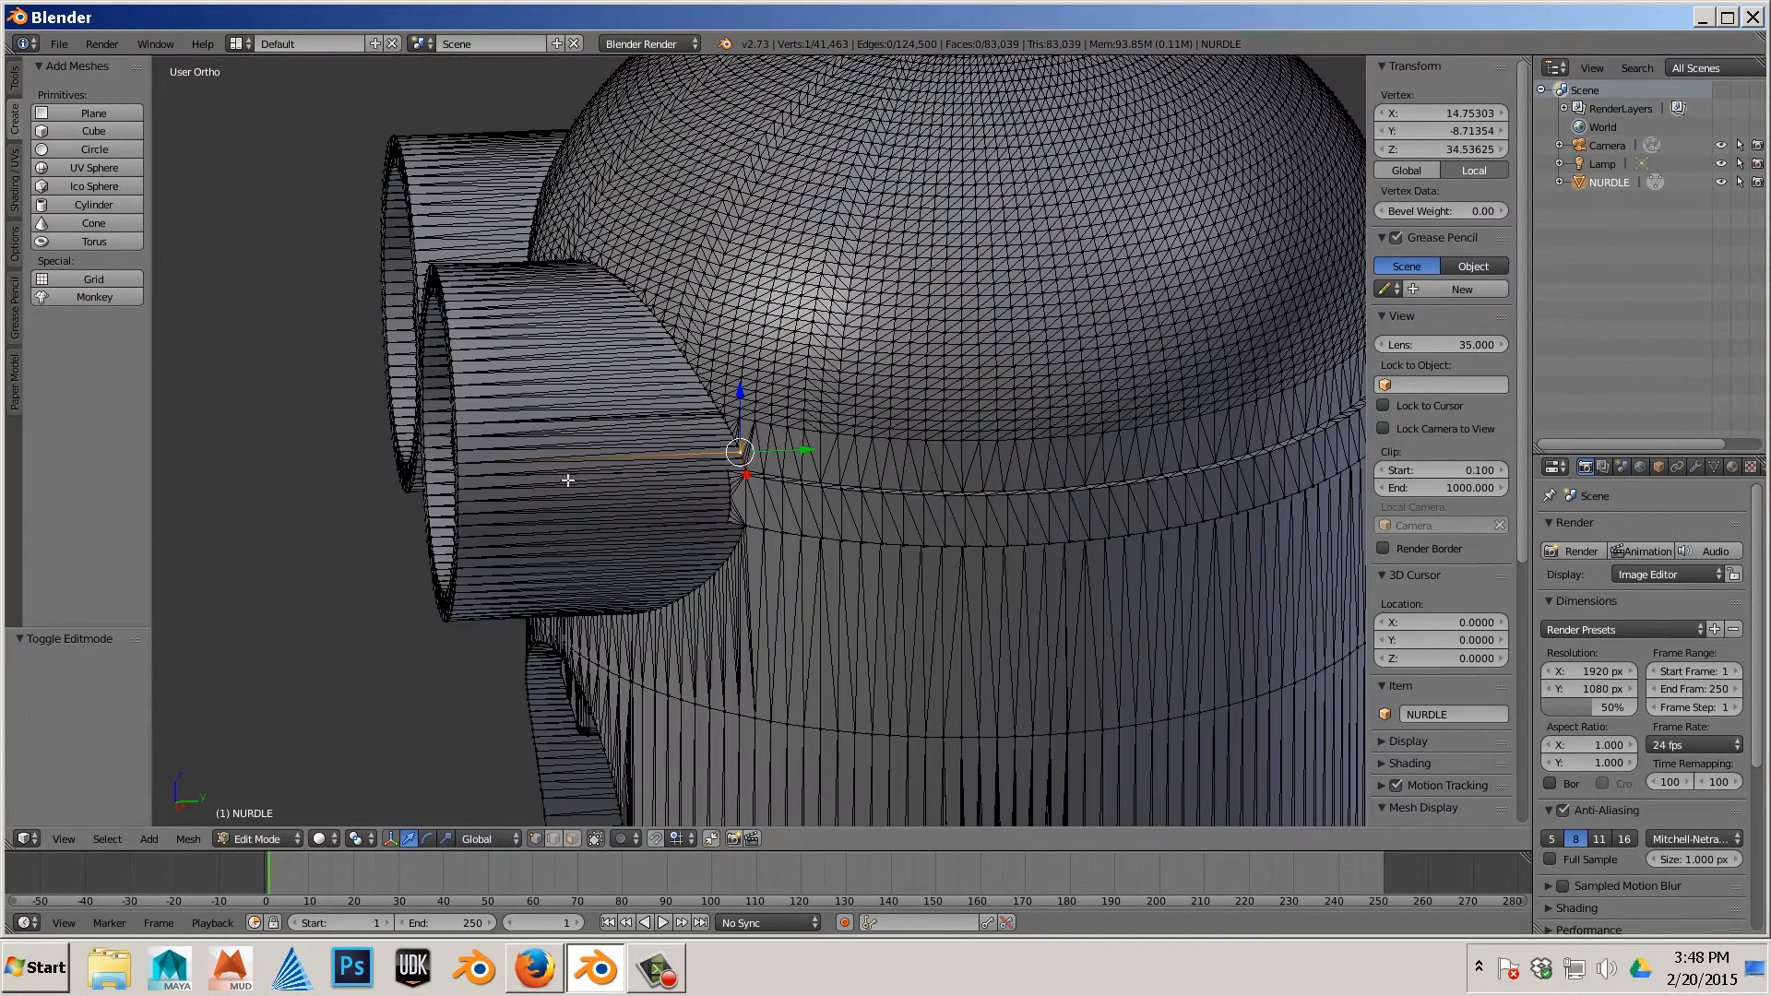
Select all geometry linked to a vertex on the near goggle's rim, and return to Object Mode
right_click(456, 452)
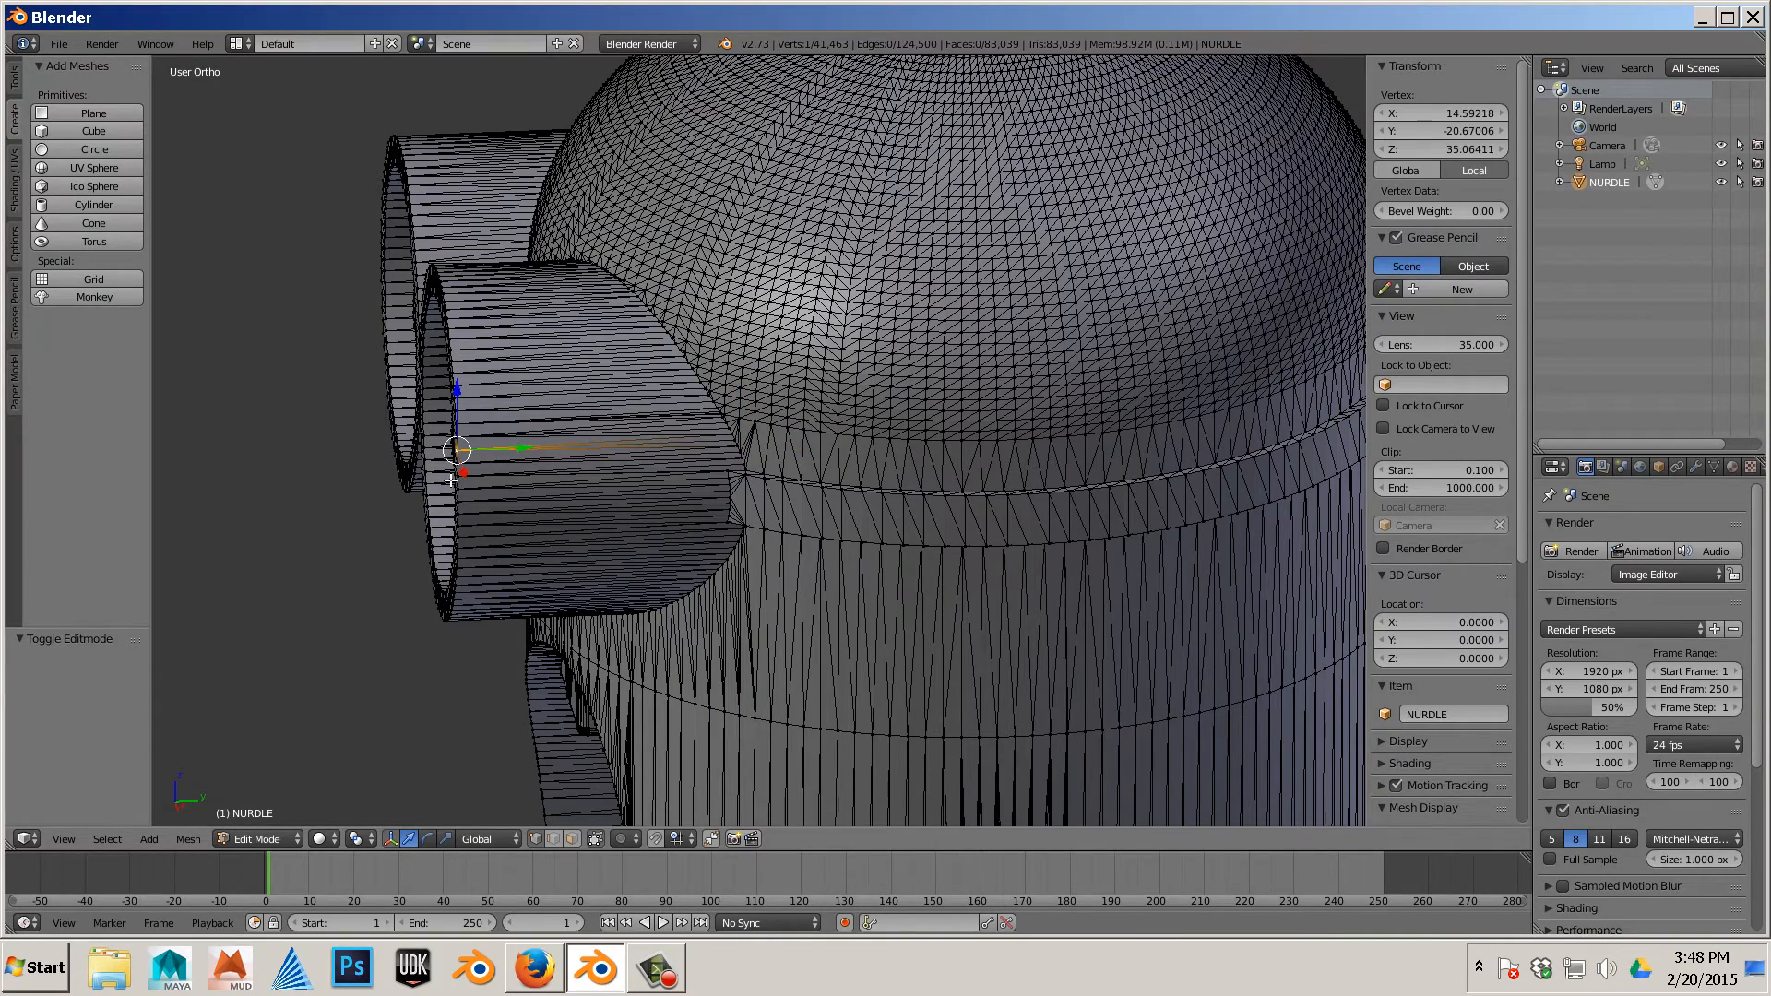
key("l")
scroll(494, 486, "down", 5)
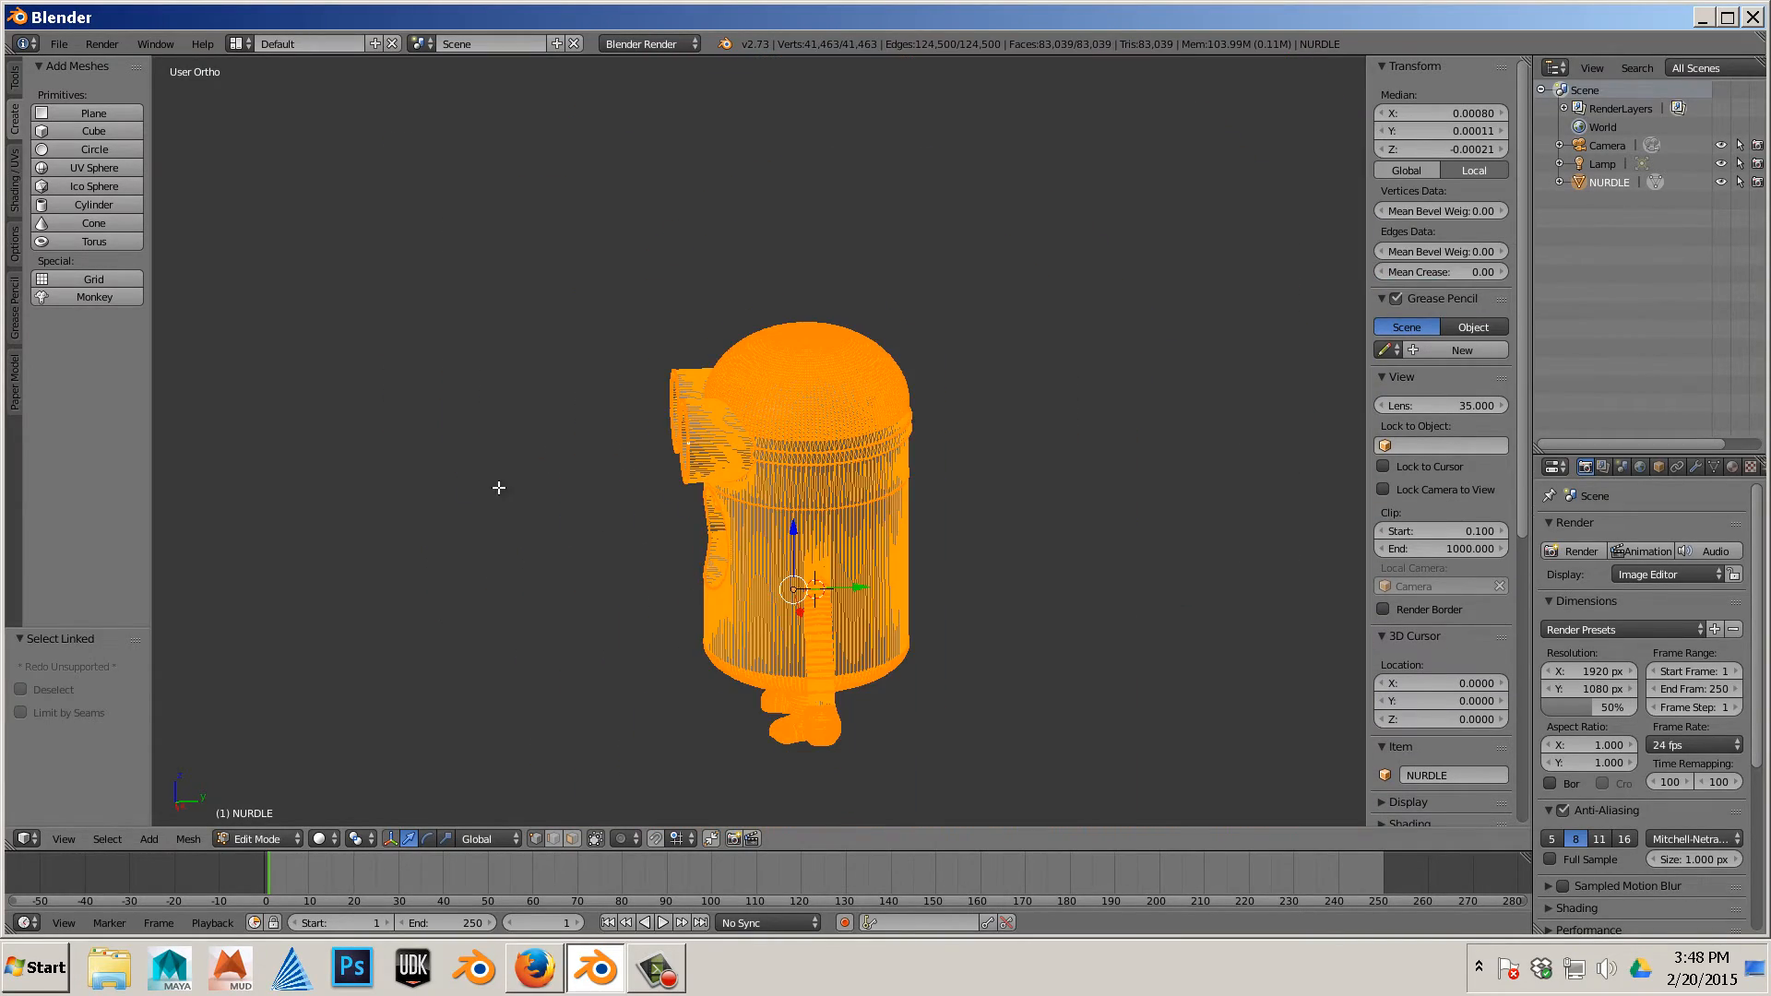
scroll(522, 491, "up", 5)
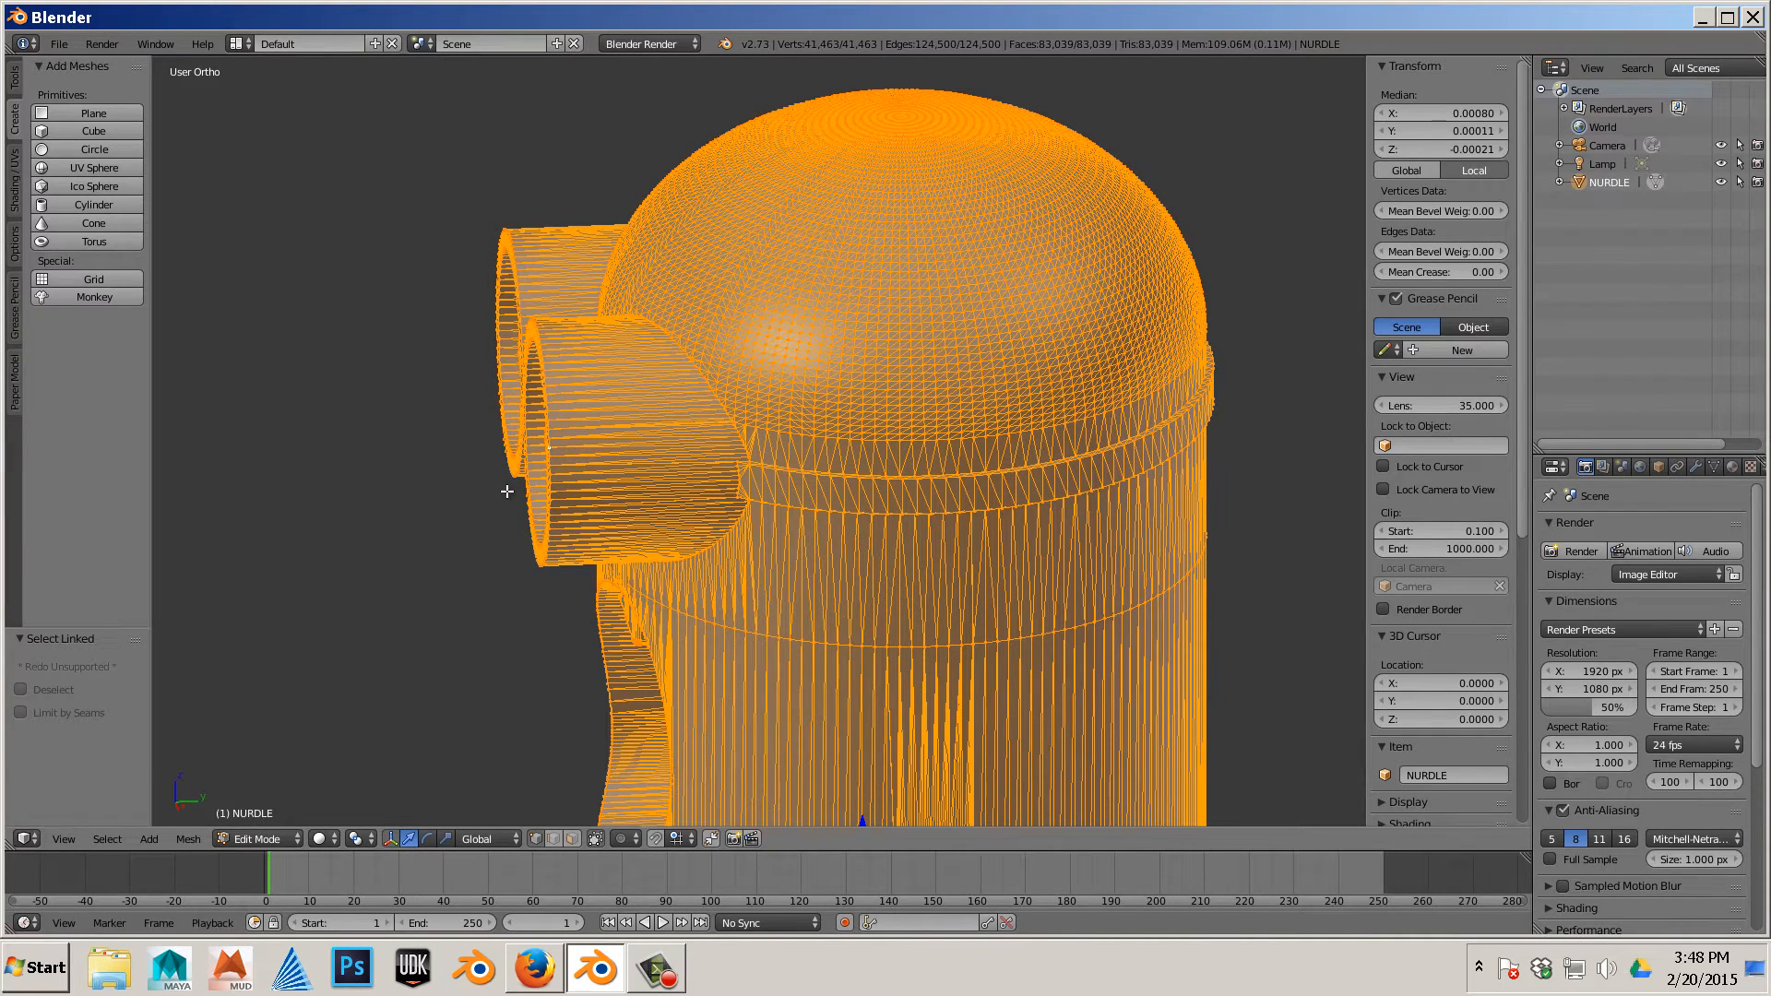
key("Tab")
From the front, check the geometry linked to a lower rim vertex of the other goggle in Edit Mode, and return to Object Mode
middle_click_drag(428, 498, 378, 507)
scroll(617, 492, "down", 5)
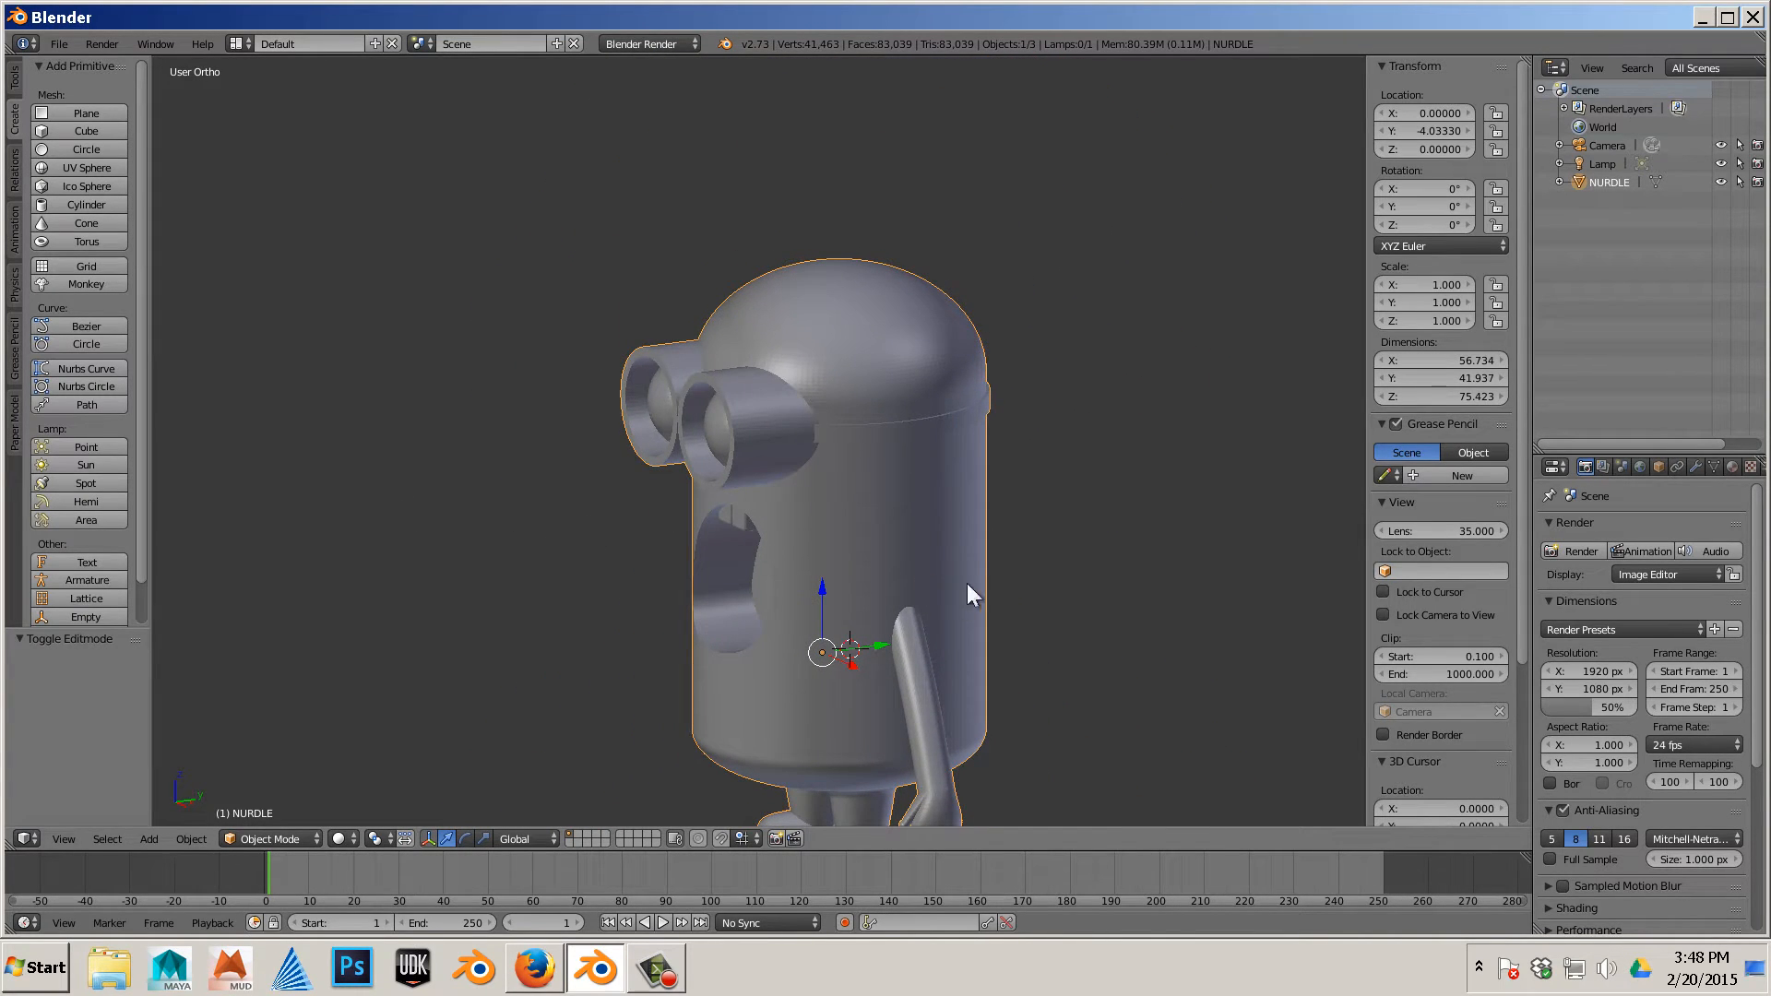
scroll(966, 583, "up", 1, "alt")
middle_click_drag(967, 583, 870, 636, "alt")
scroll(871, 636, "up", 2)
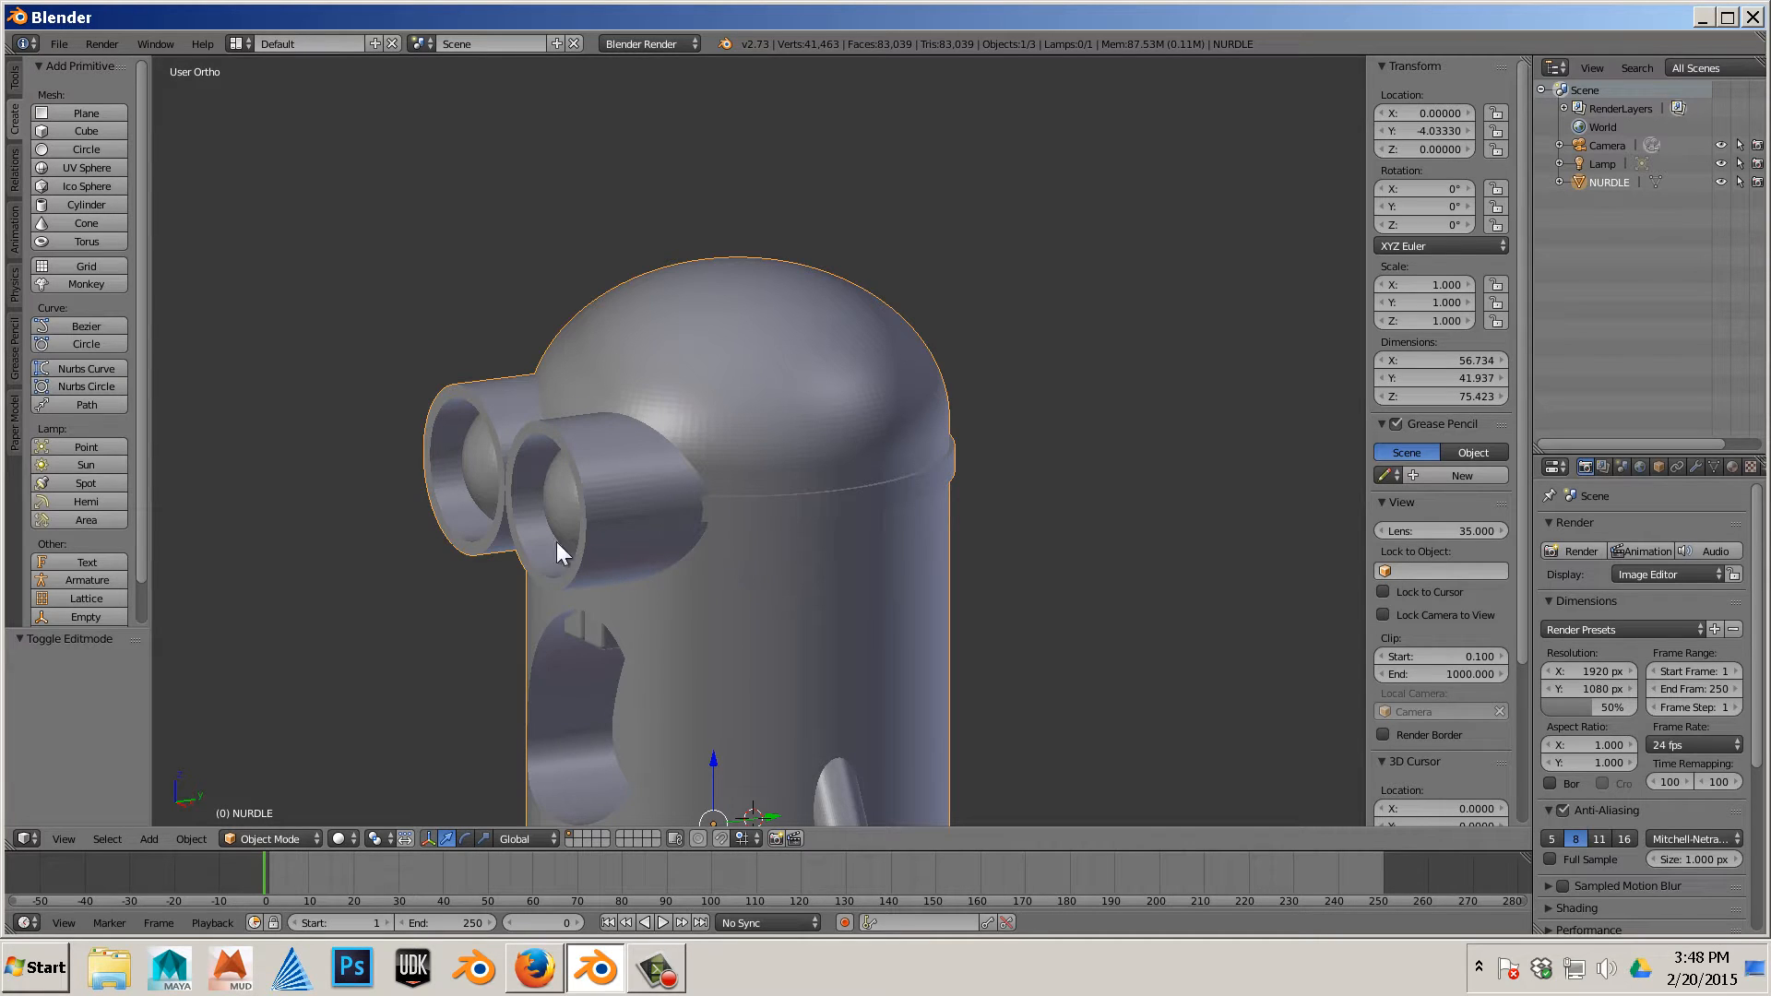
middle_click_drag(326, 561, 441, 557)
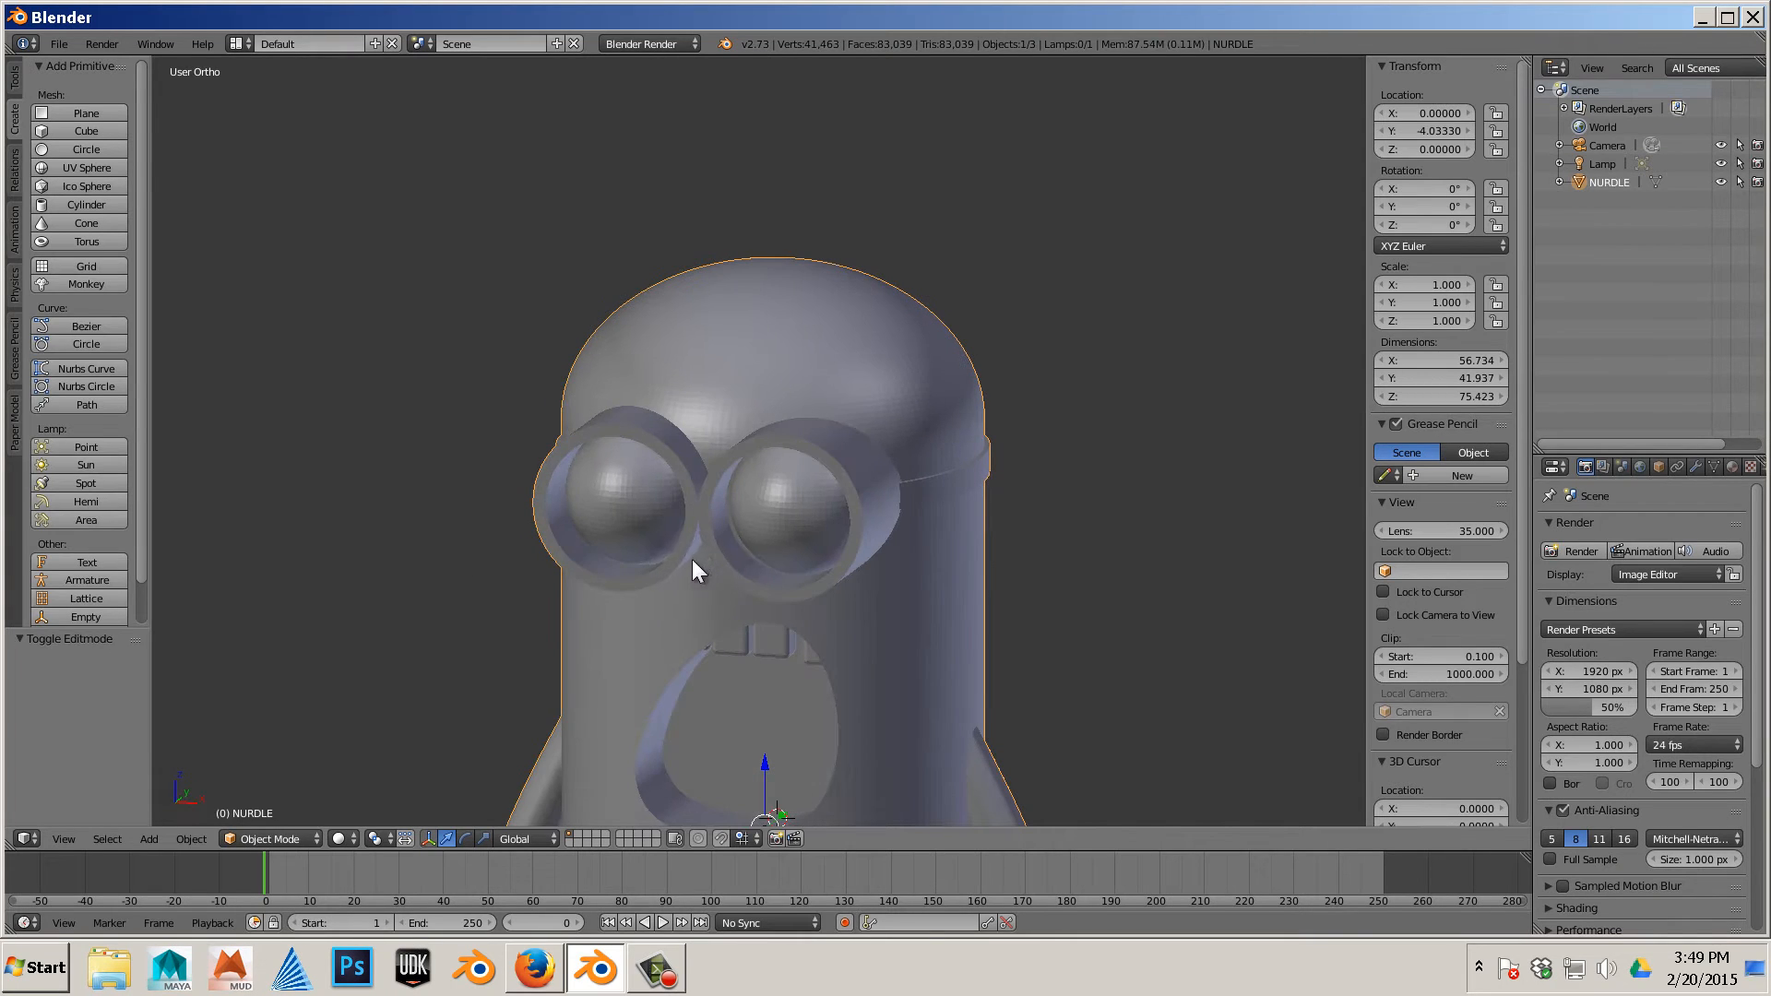
key("Tab")
right_click(633, 587)
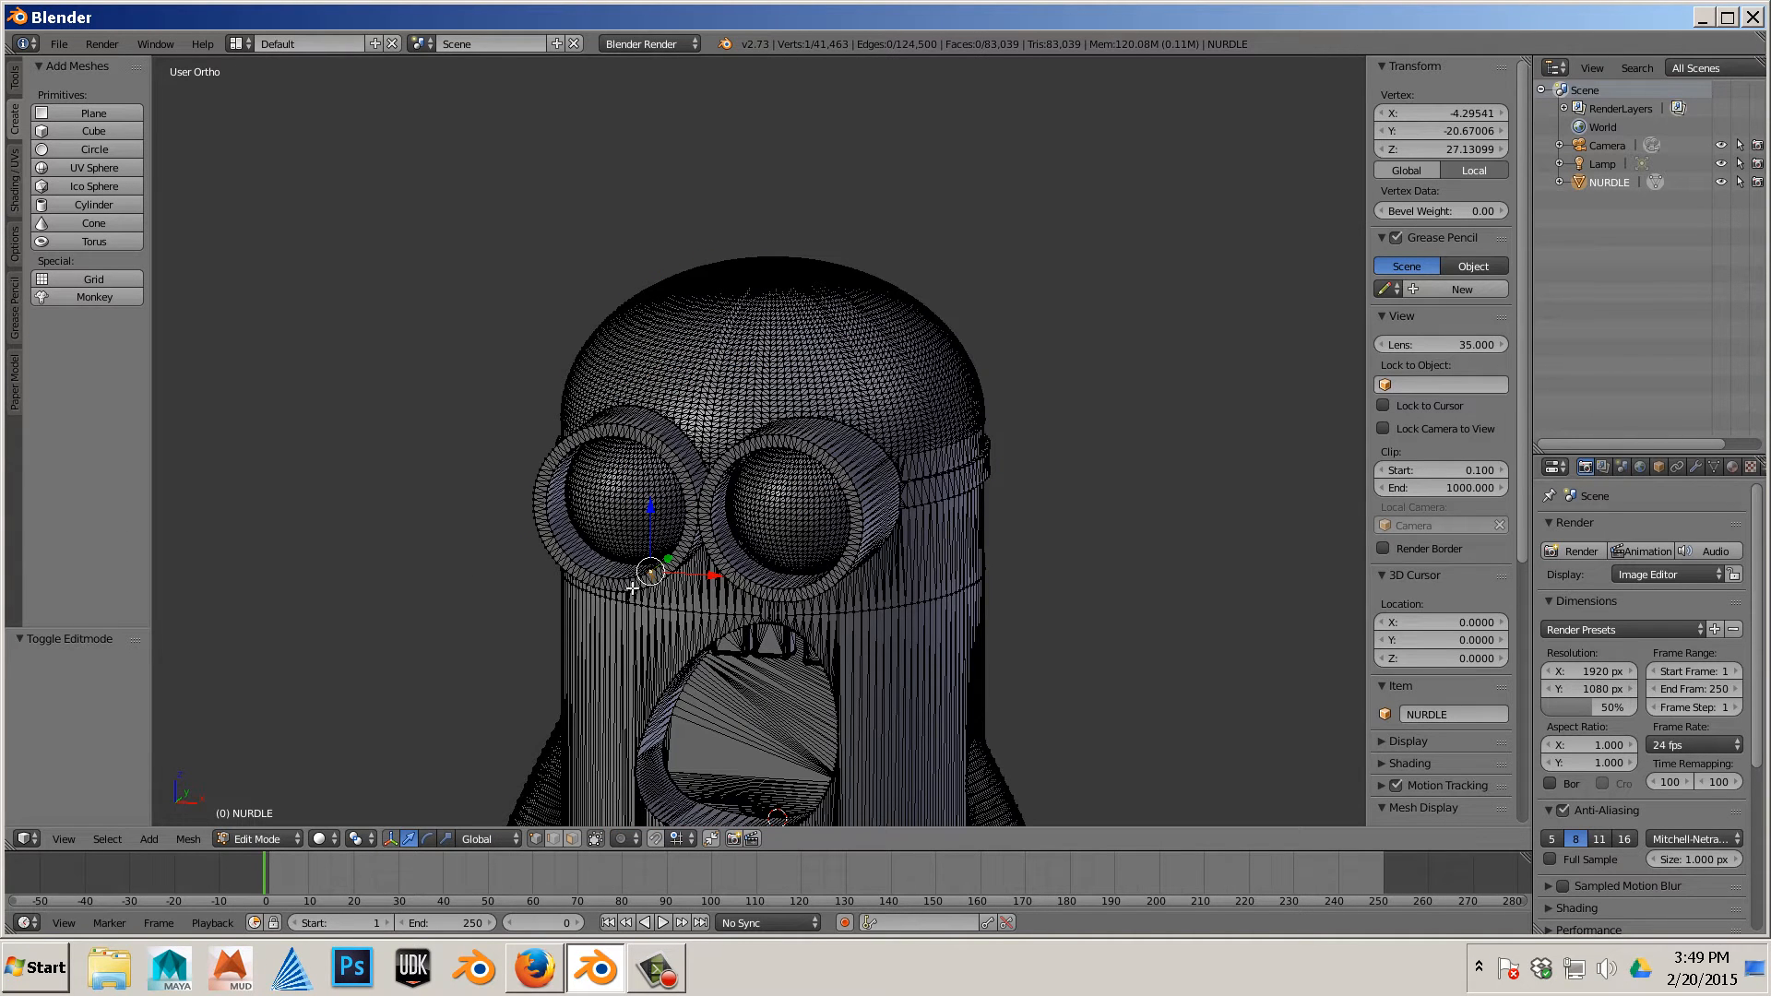
key("l")
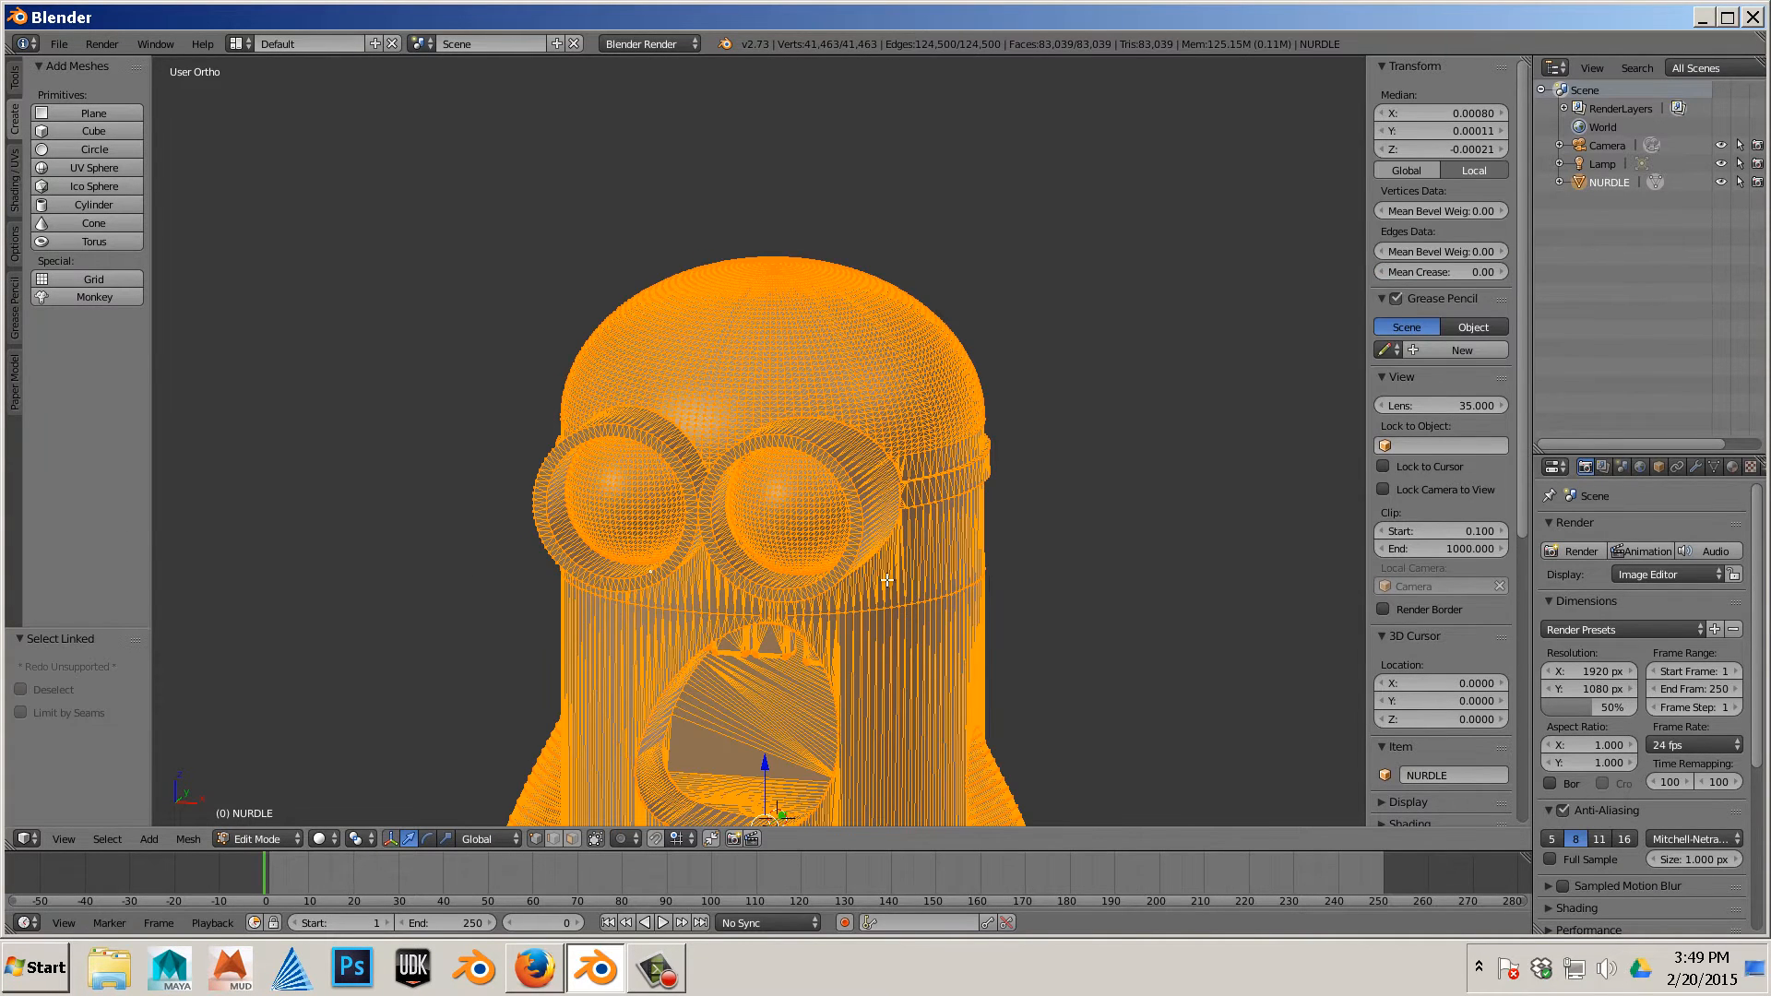
scroll(856, 715, "down", 3)
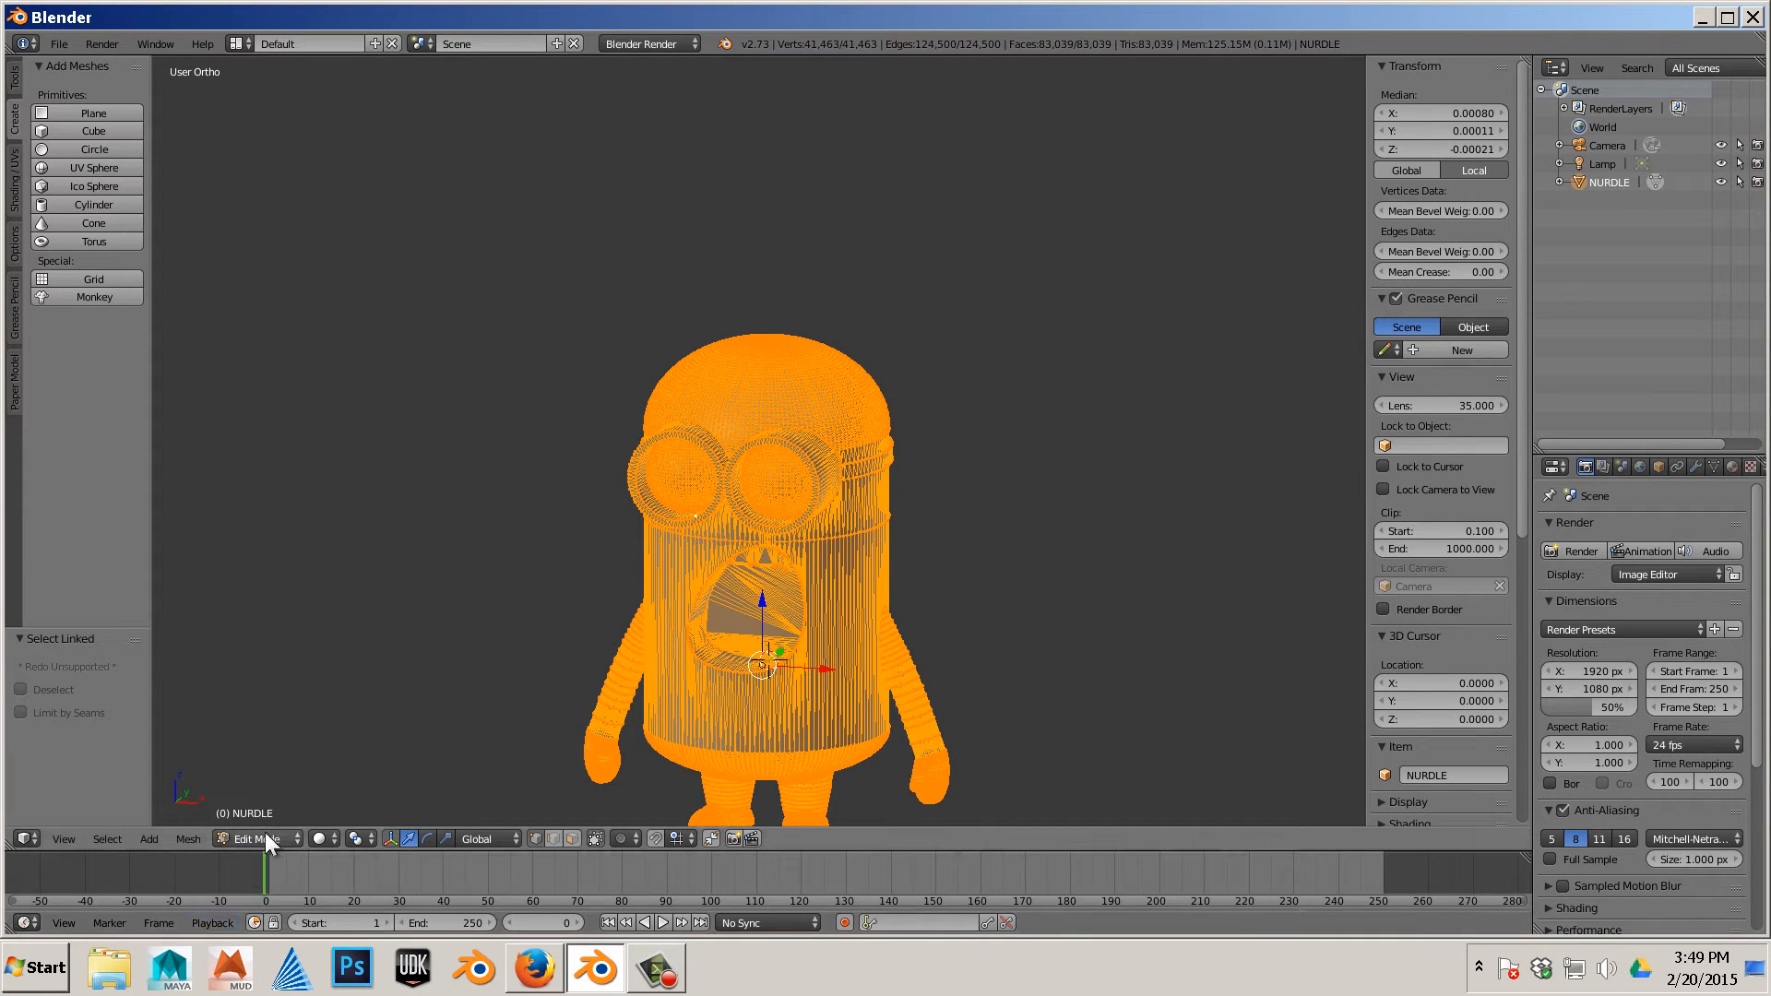
key("Tab")
Add a cube scaled to about 8.53 and place it about 19.6 units along Y, overlapping the character's back
scroll(681, 723, "up", 3)
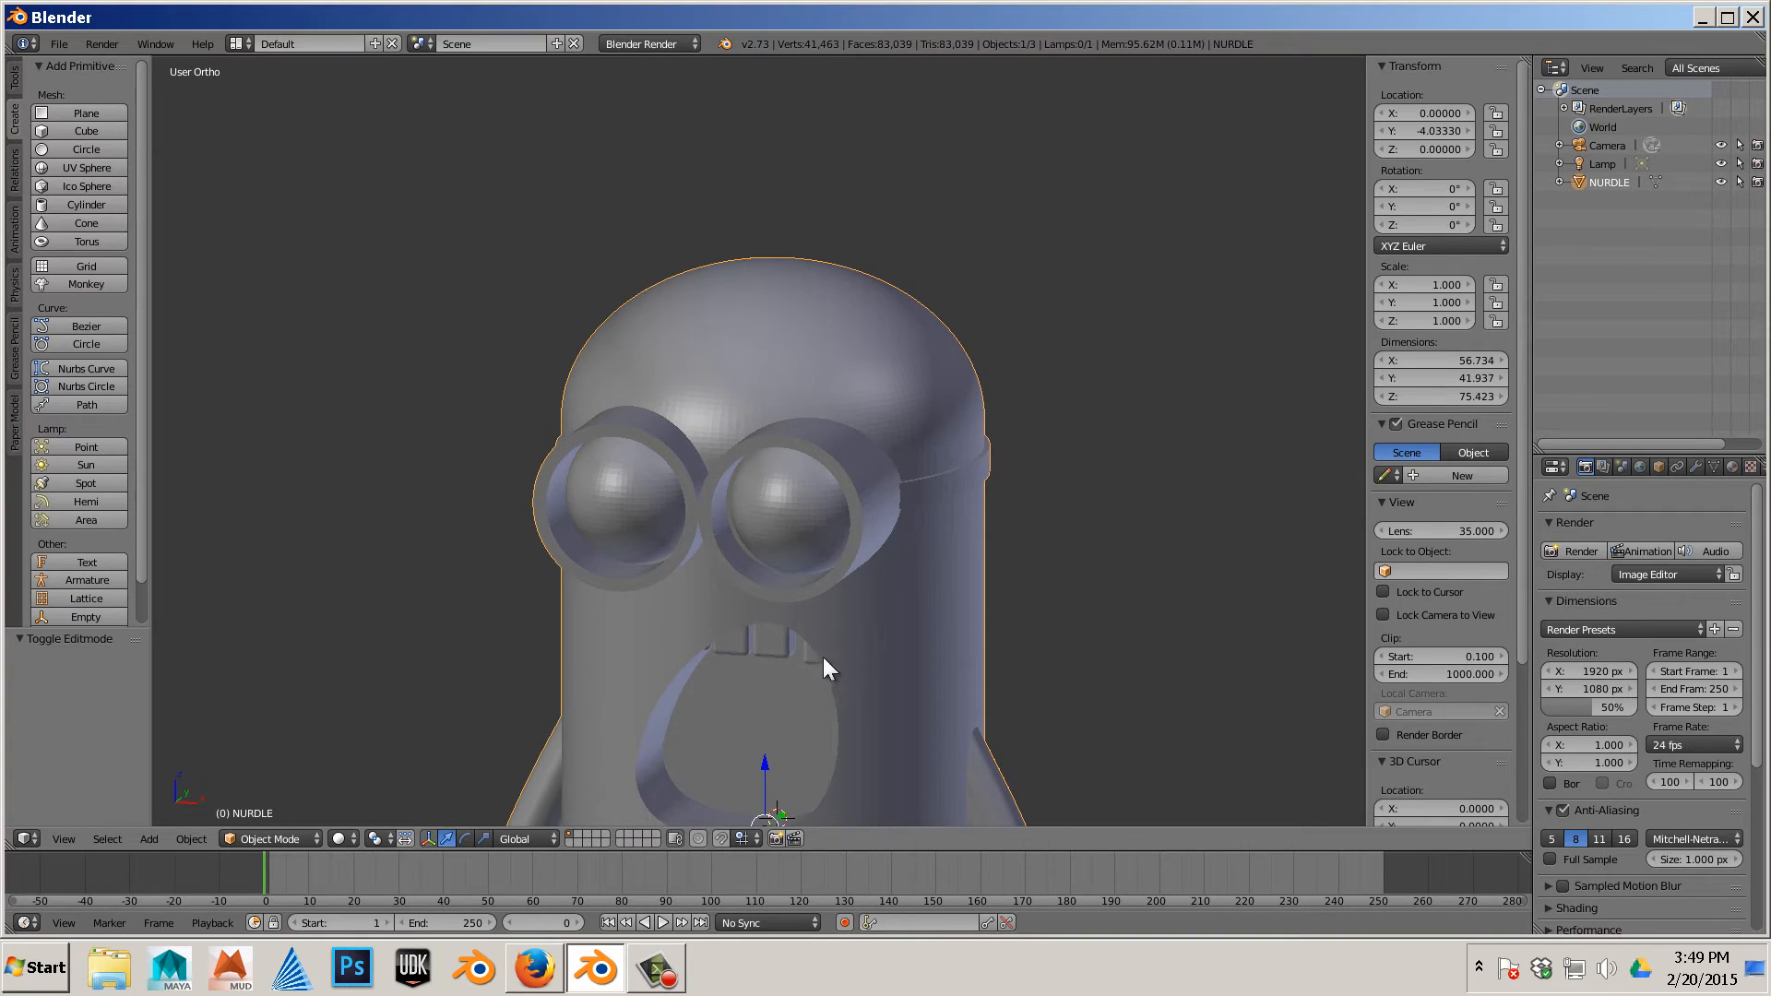
scroll(928, 601, "down", 2)
scroll(987, 636, "down", 2)
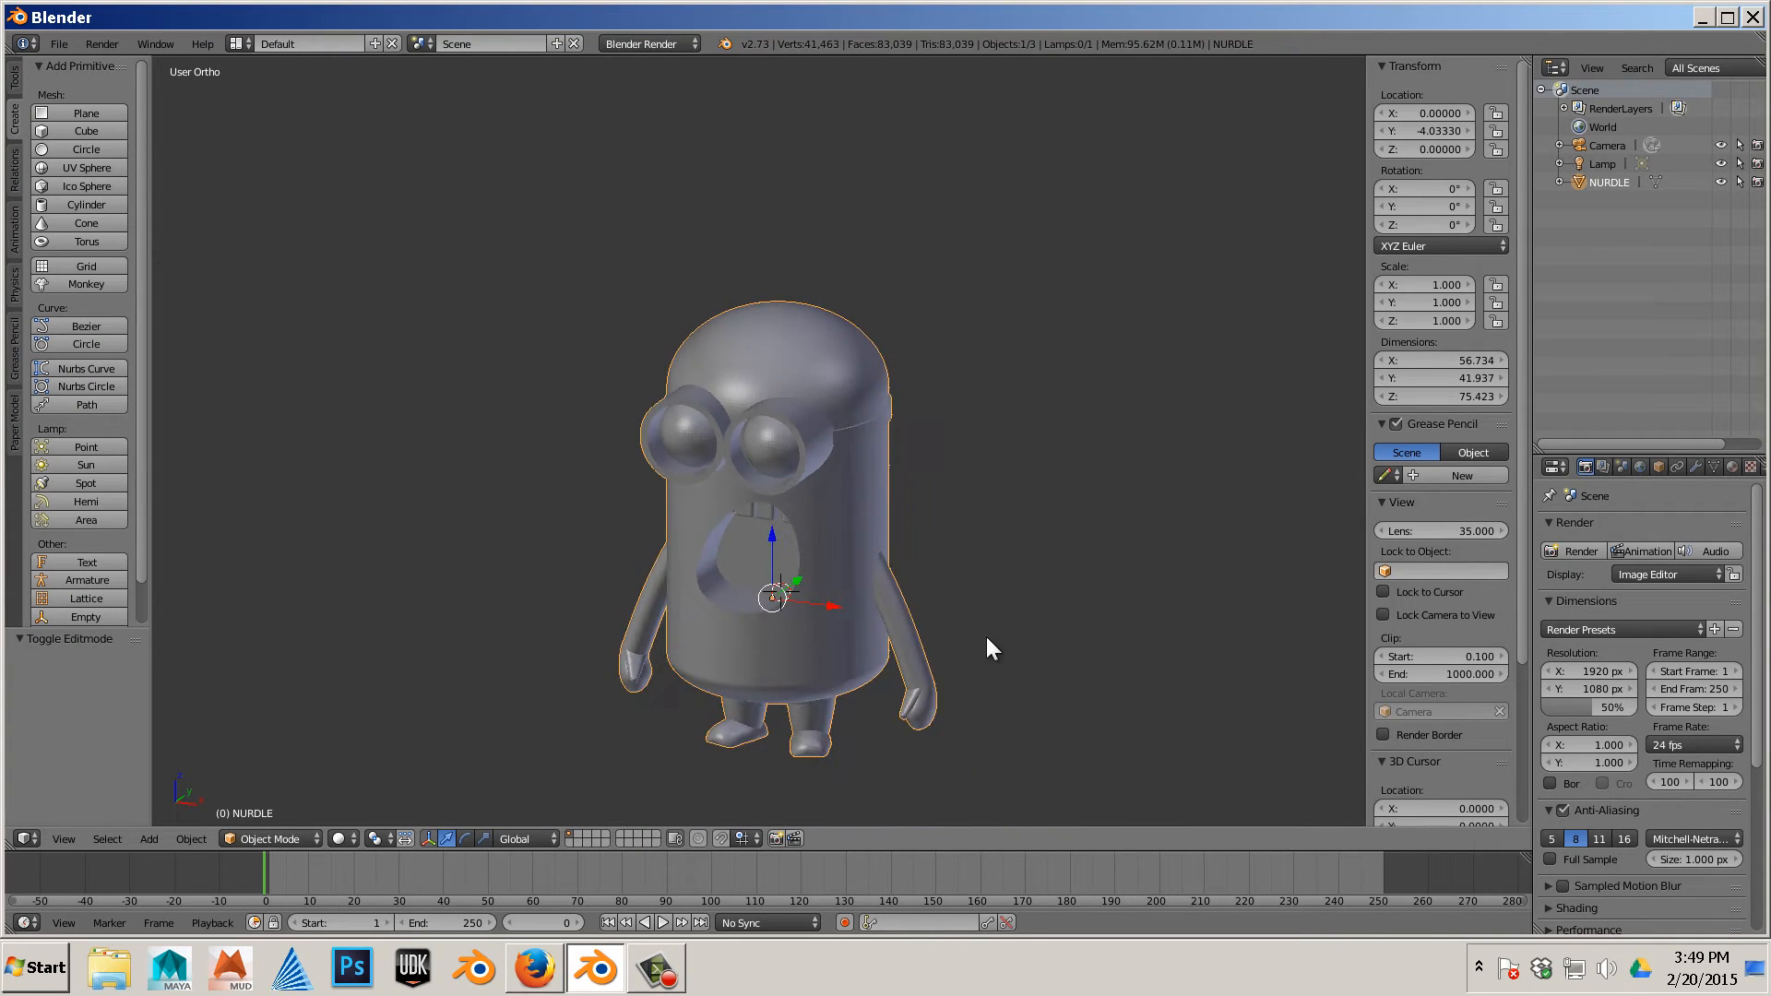
middle_click_drag(986, 636, 881, 633)
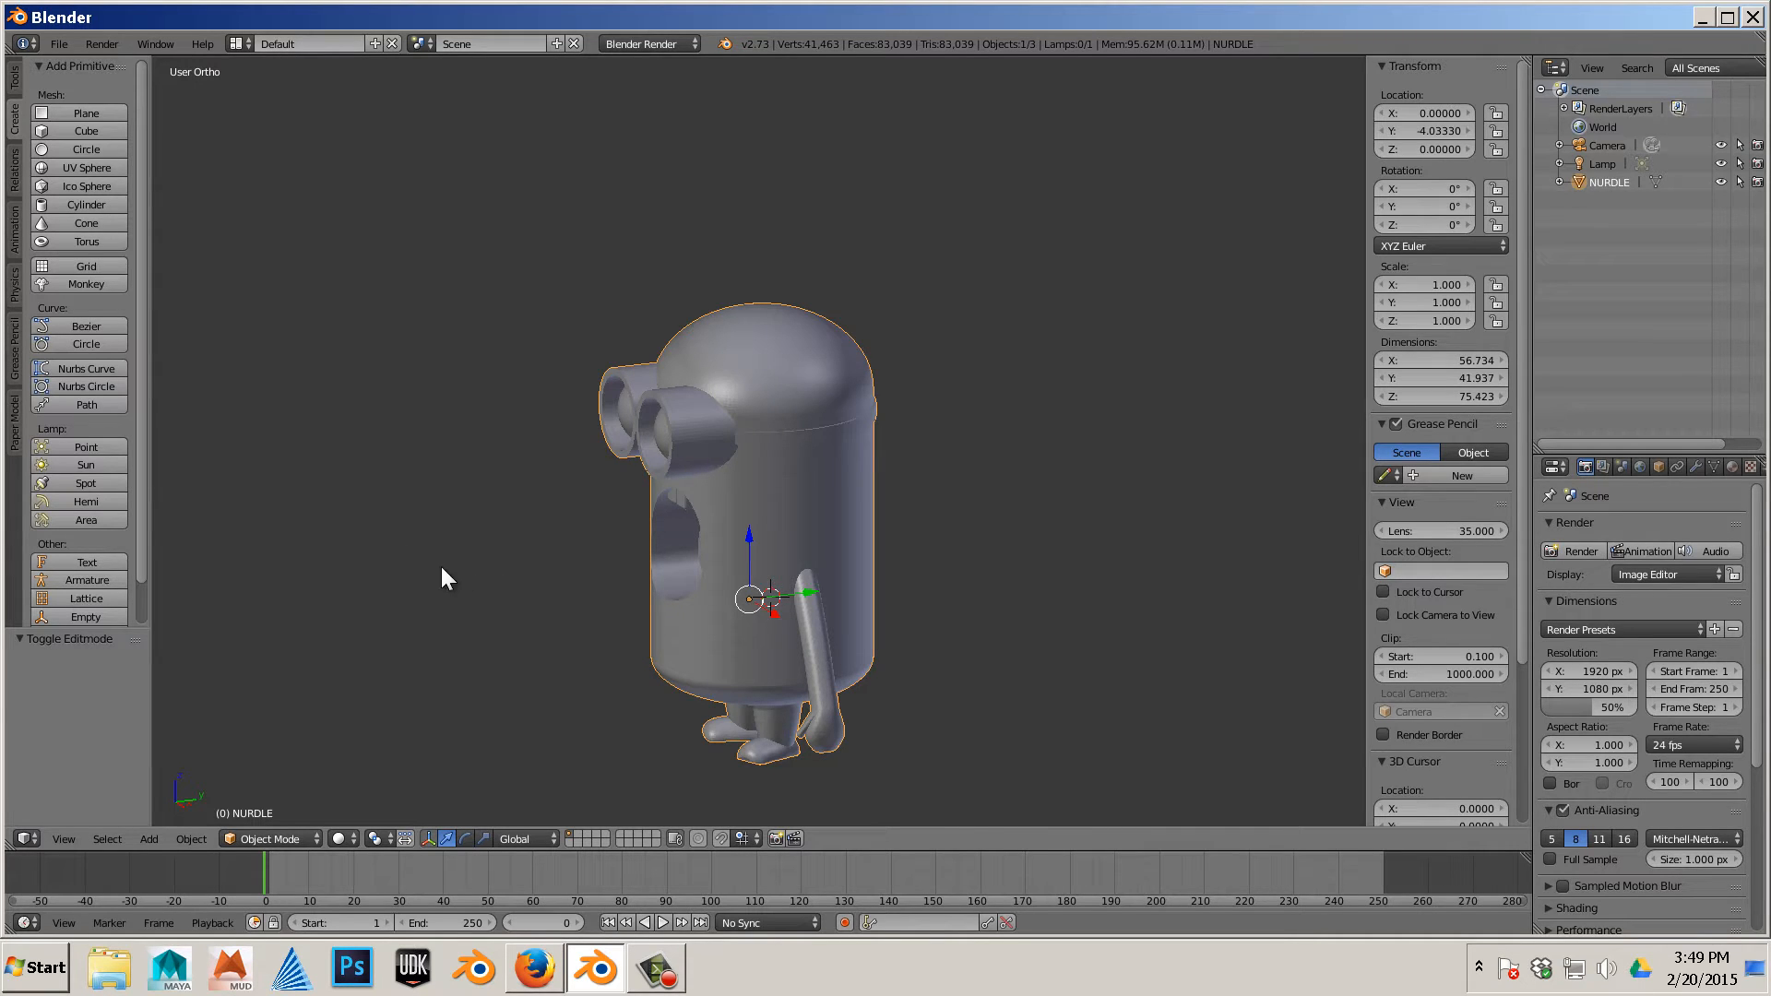
left_click(46, 130)
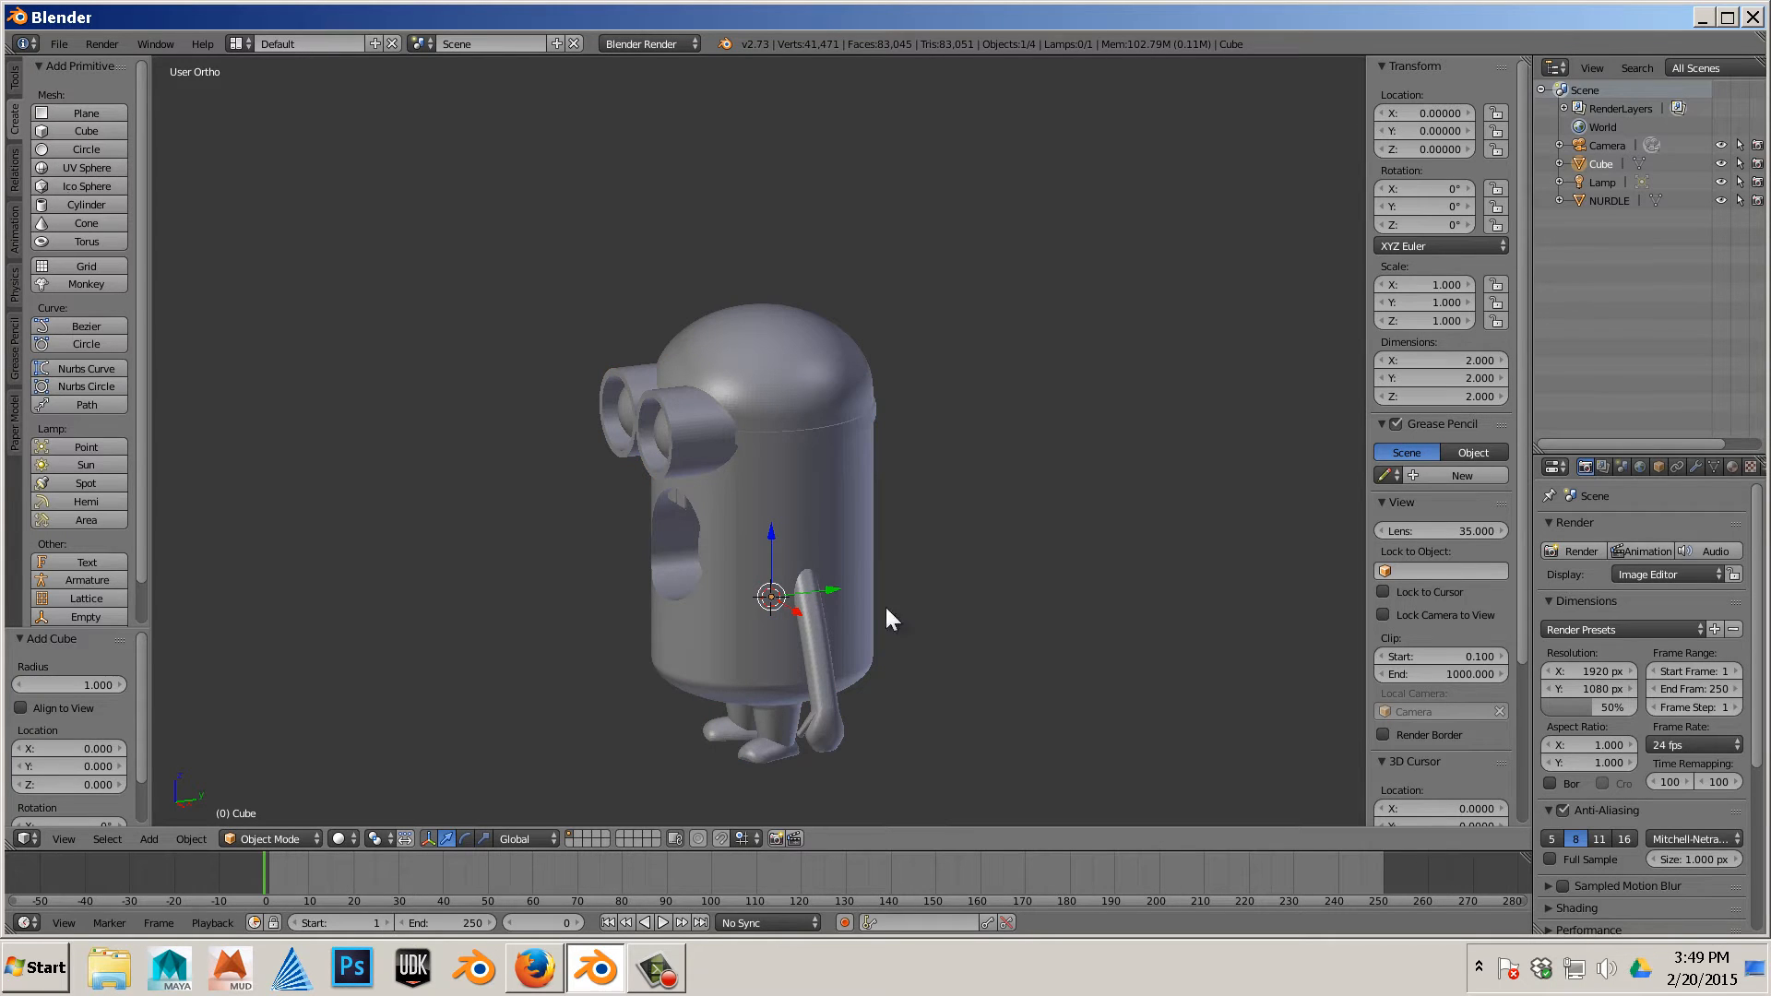
left_click_drag(830, 595, 938, 665)
key("r")
middle_click_drag(938, 666, 1087, 721)
scroll(998, 679, "up", 1)
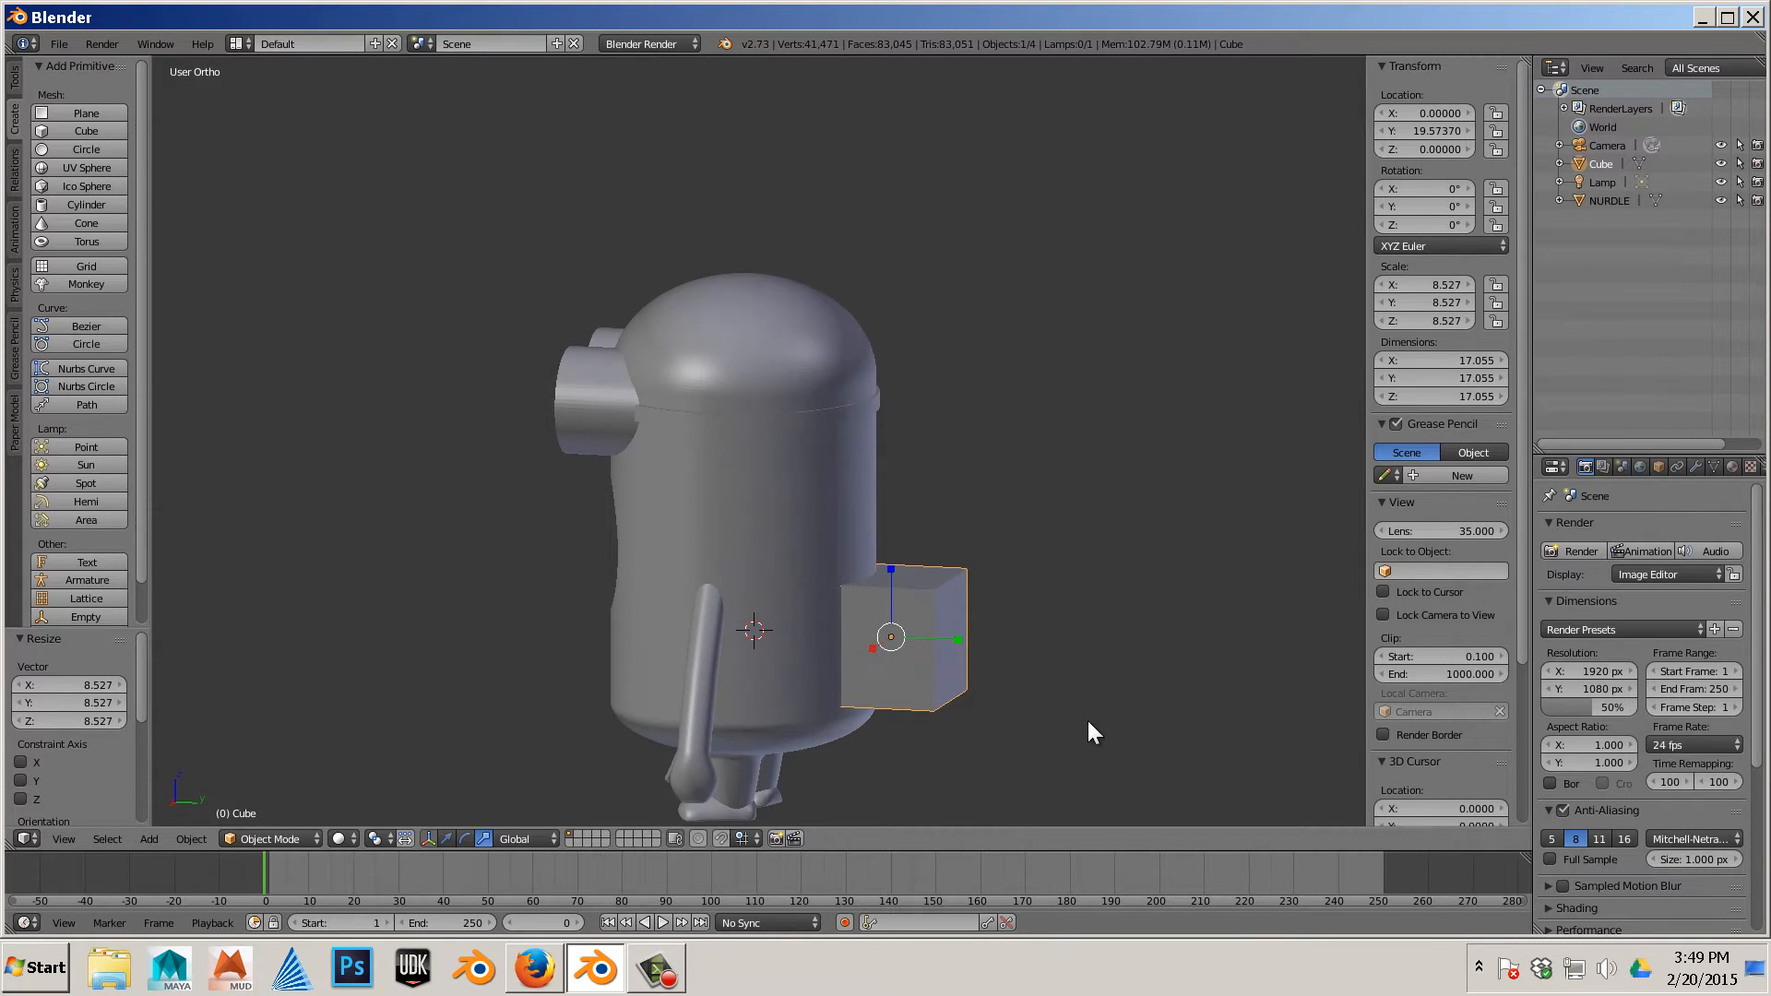
Join the cube into the NURDLE character as one object
right_click(811, 714)
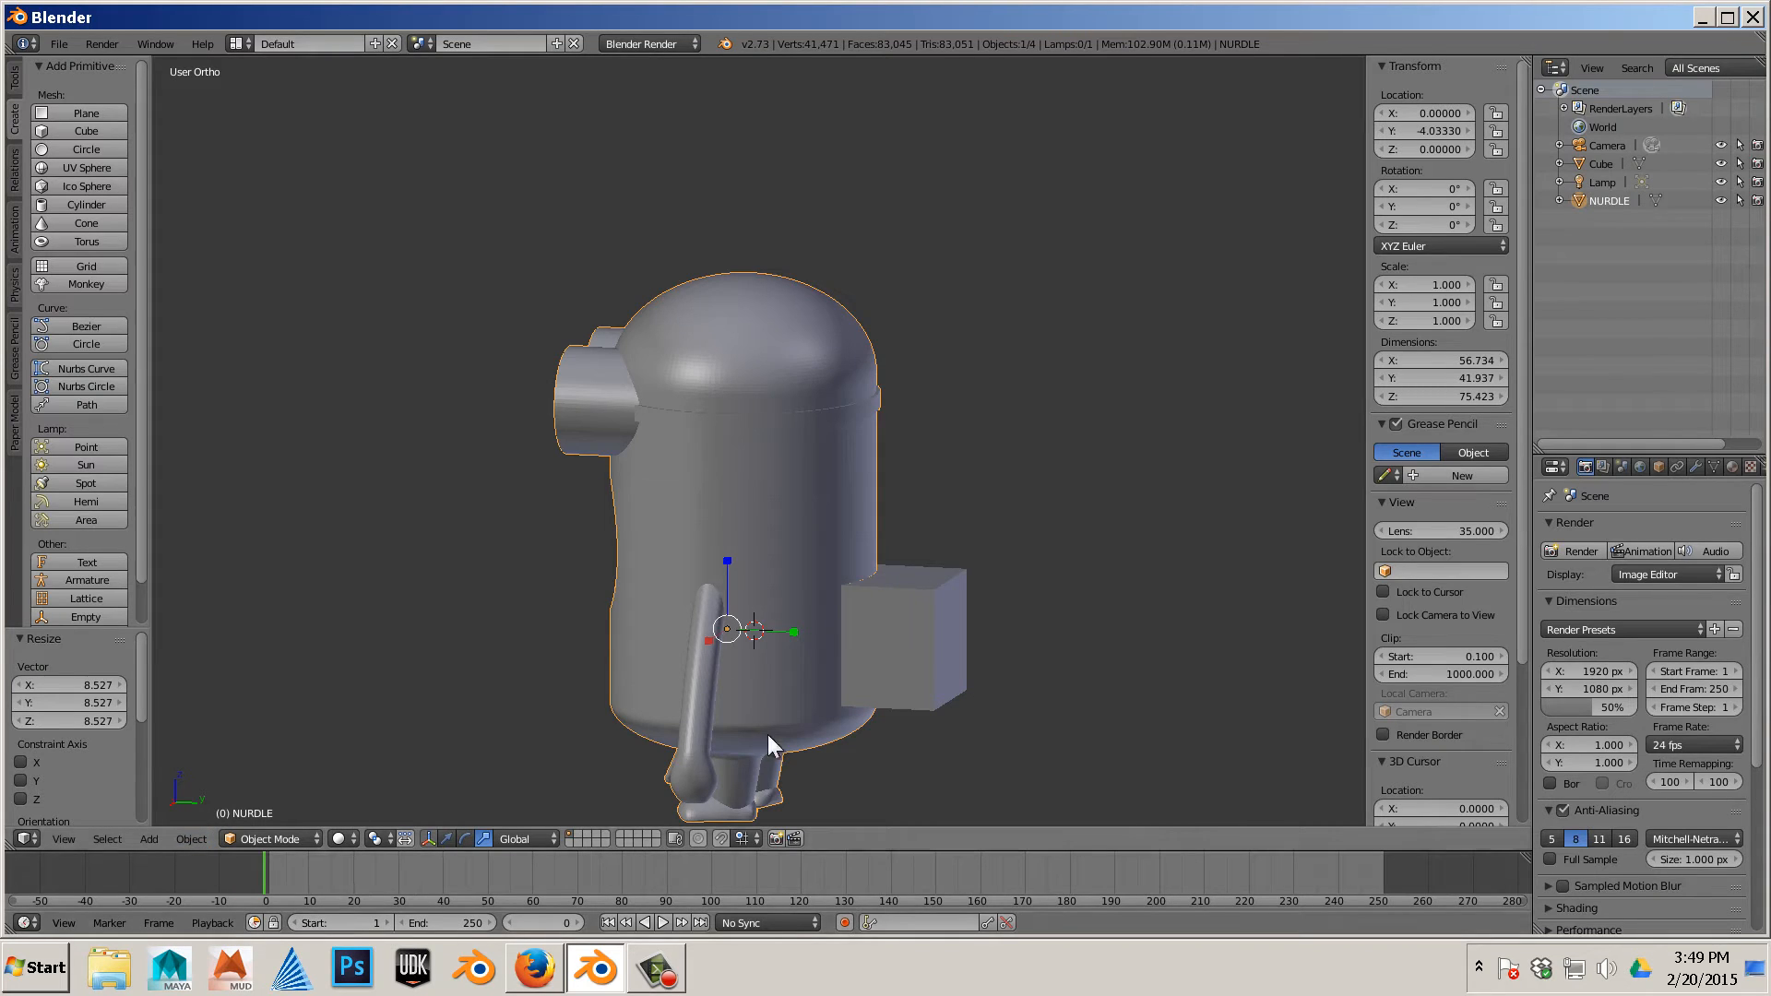
right_click(895, 692)
right_click(800, 692, "shift")
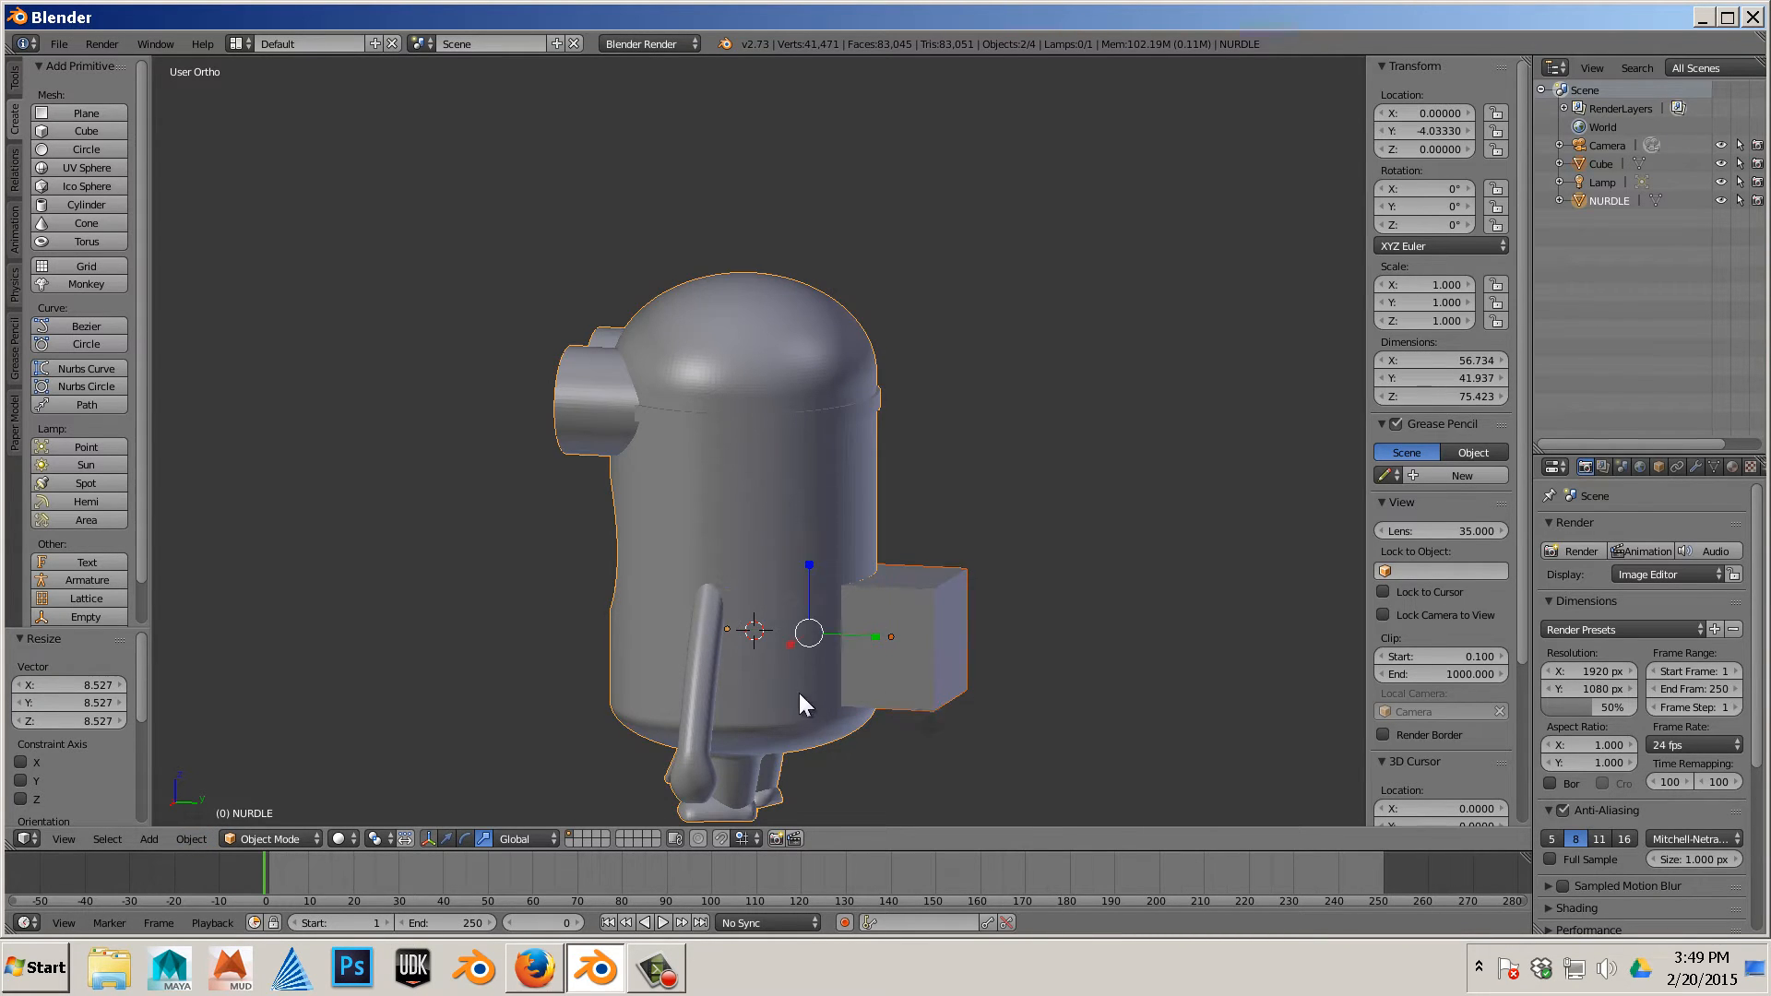
left_click(191, 839)
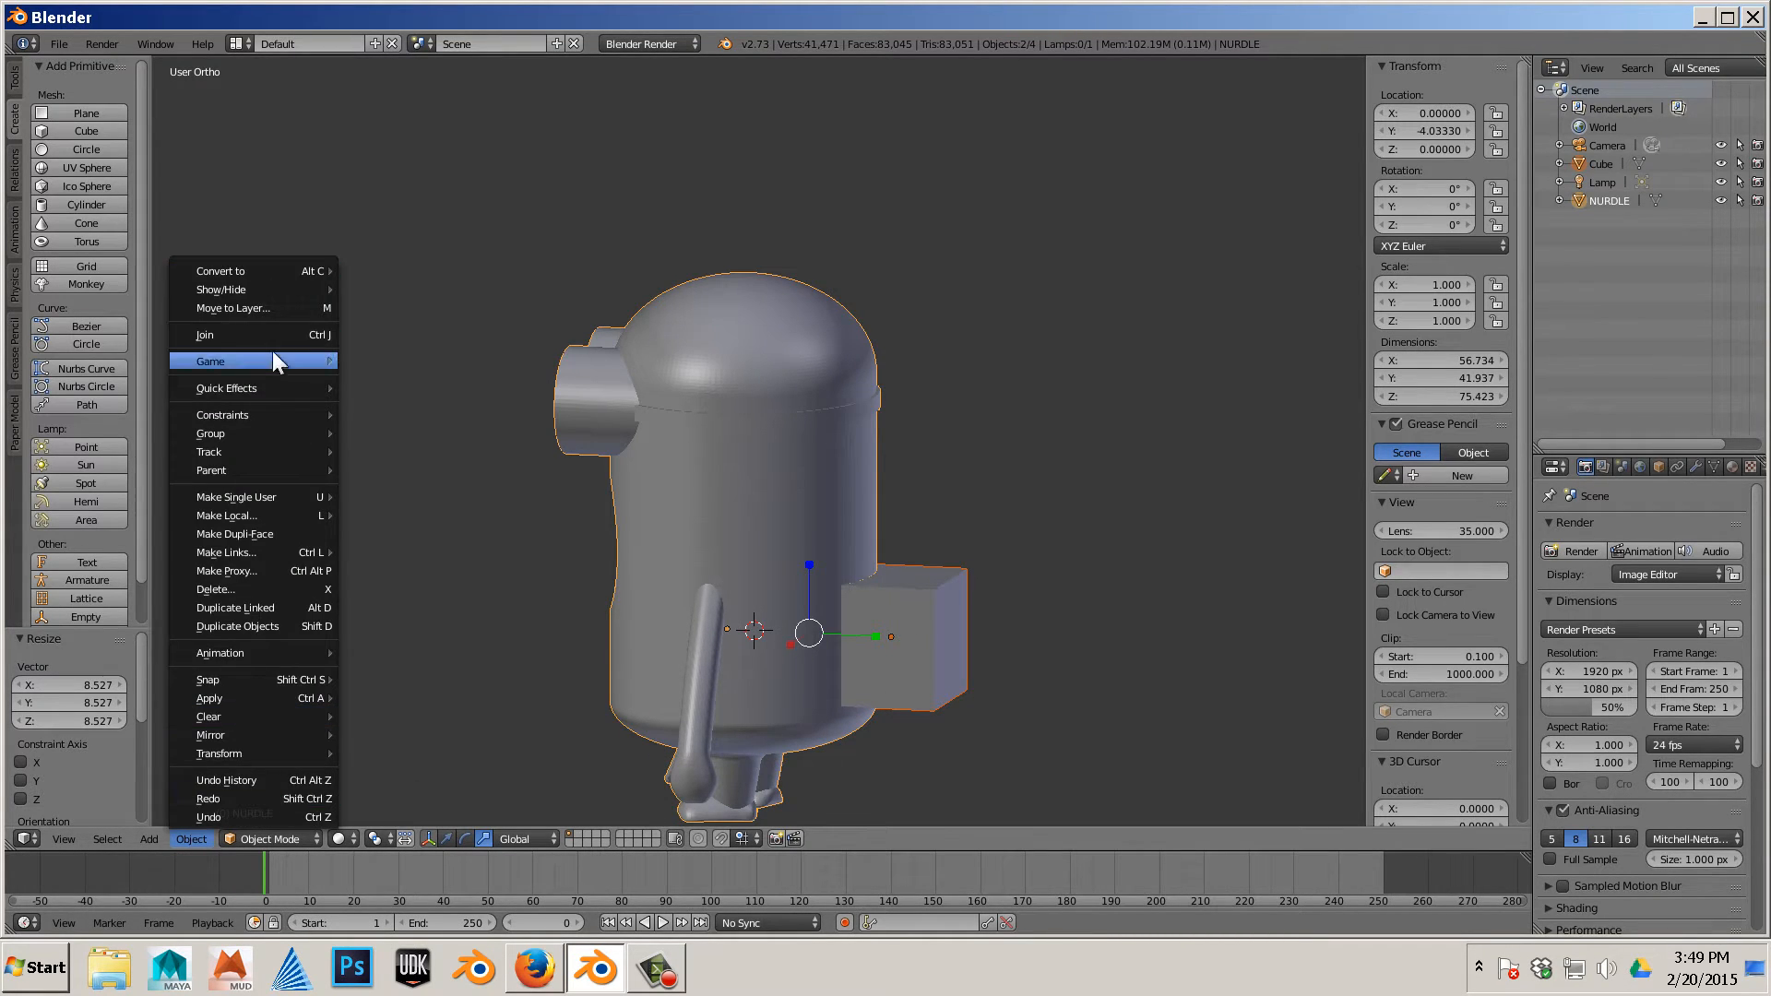
left_click(293, 335)
Enter Edit Mode on the joined object and select only the cube's linked geometry
key("a")
right_click(920, 587)
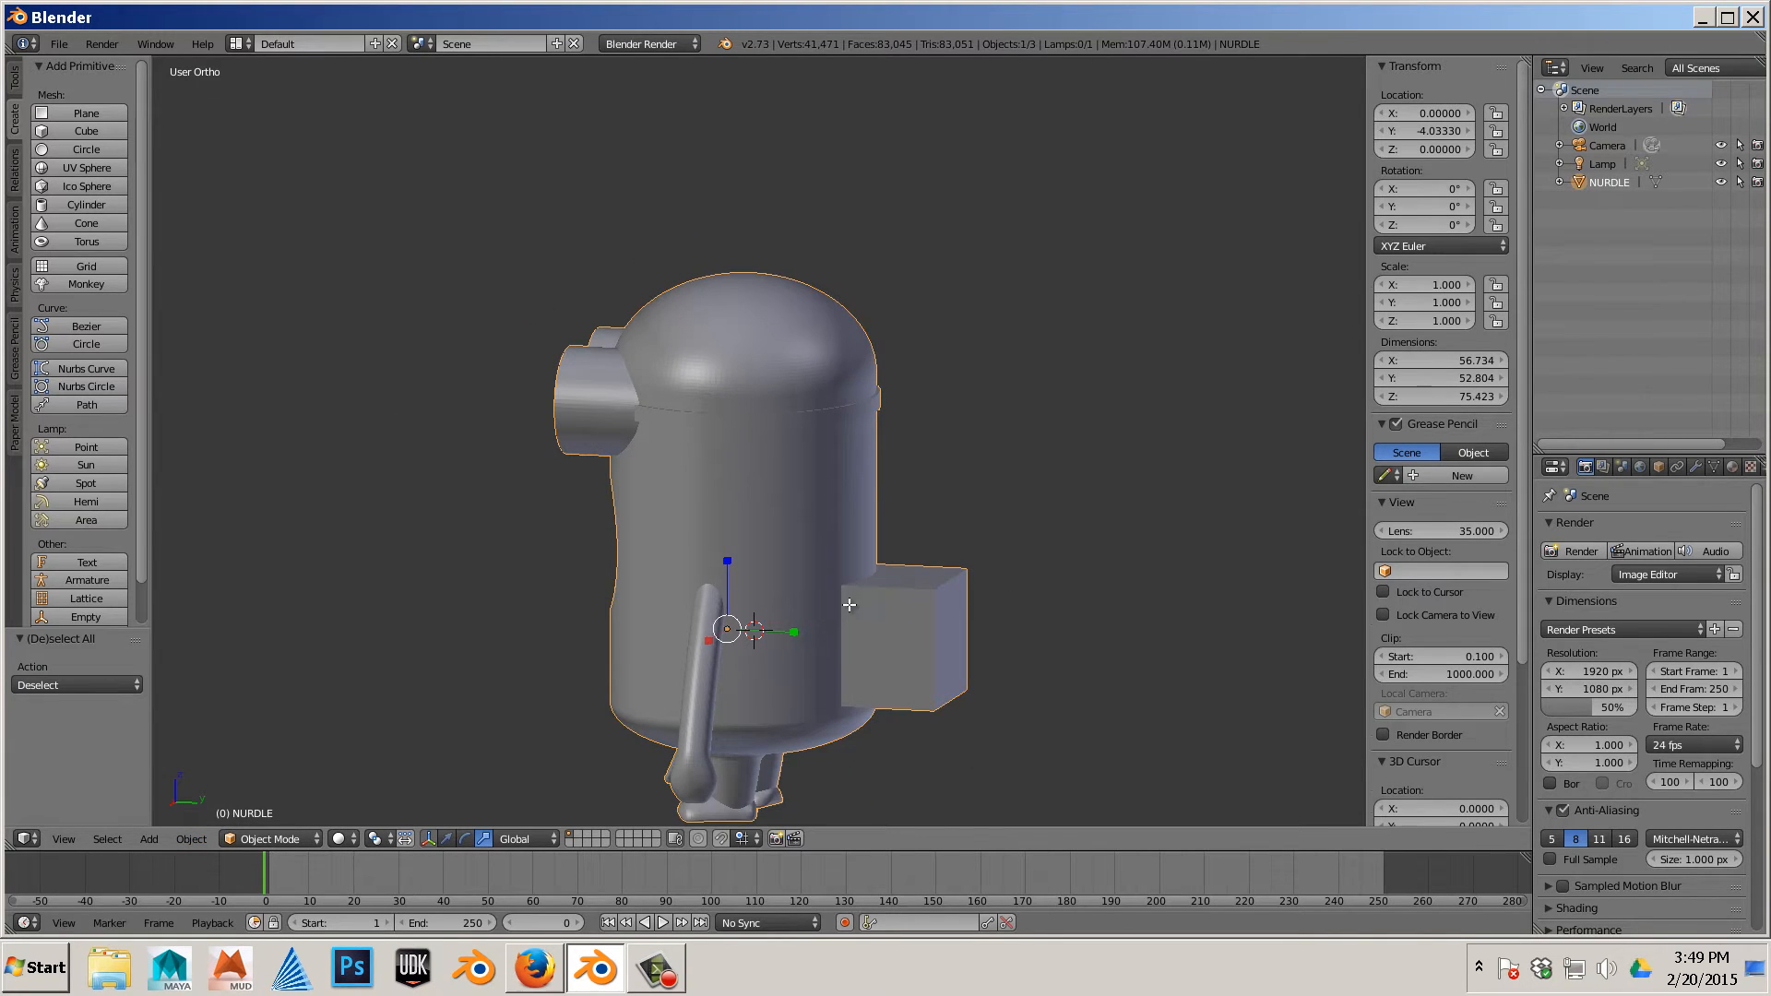
key("Tab")
key("a")
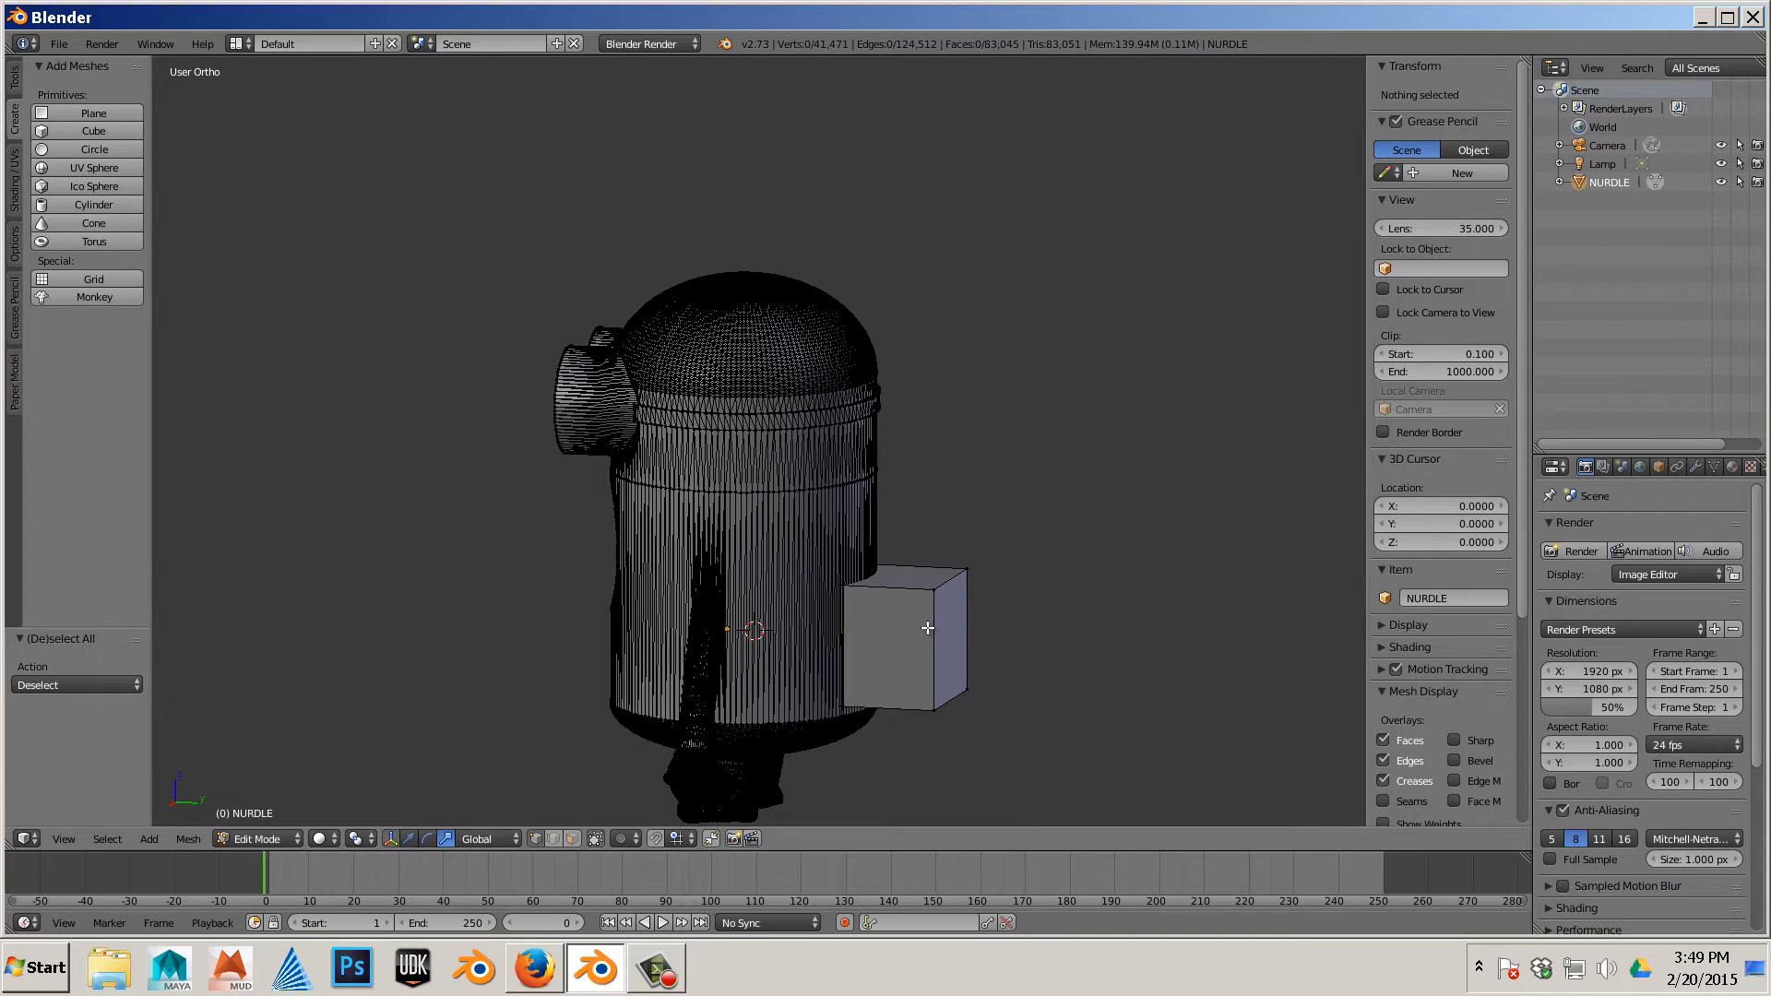
key("l")
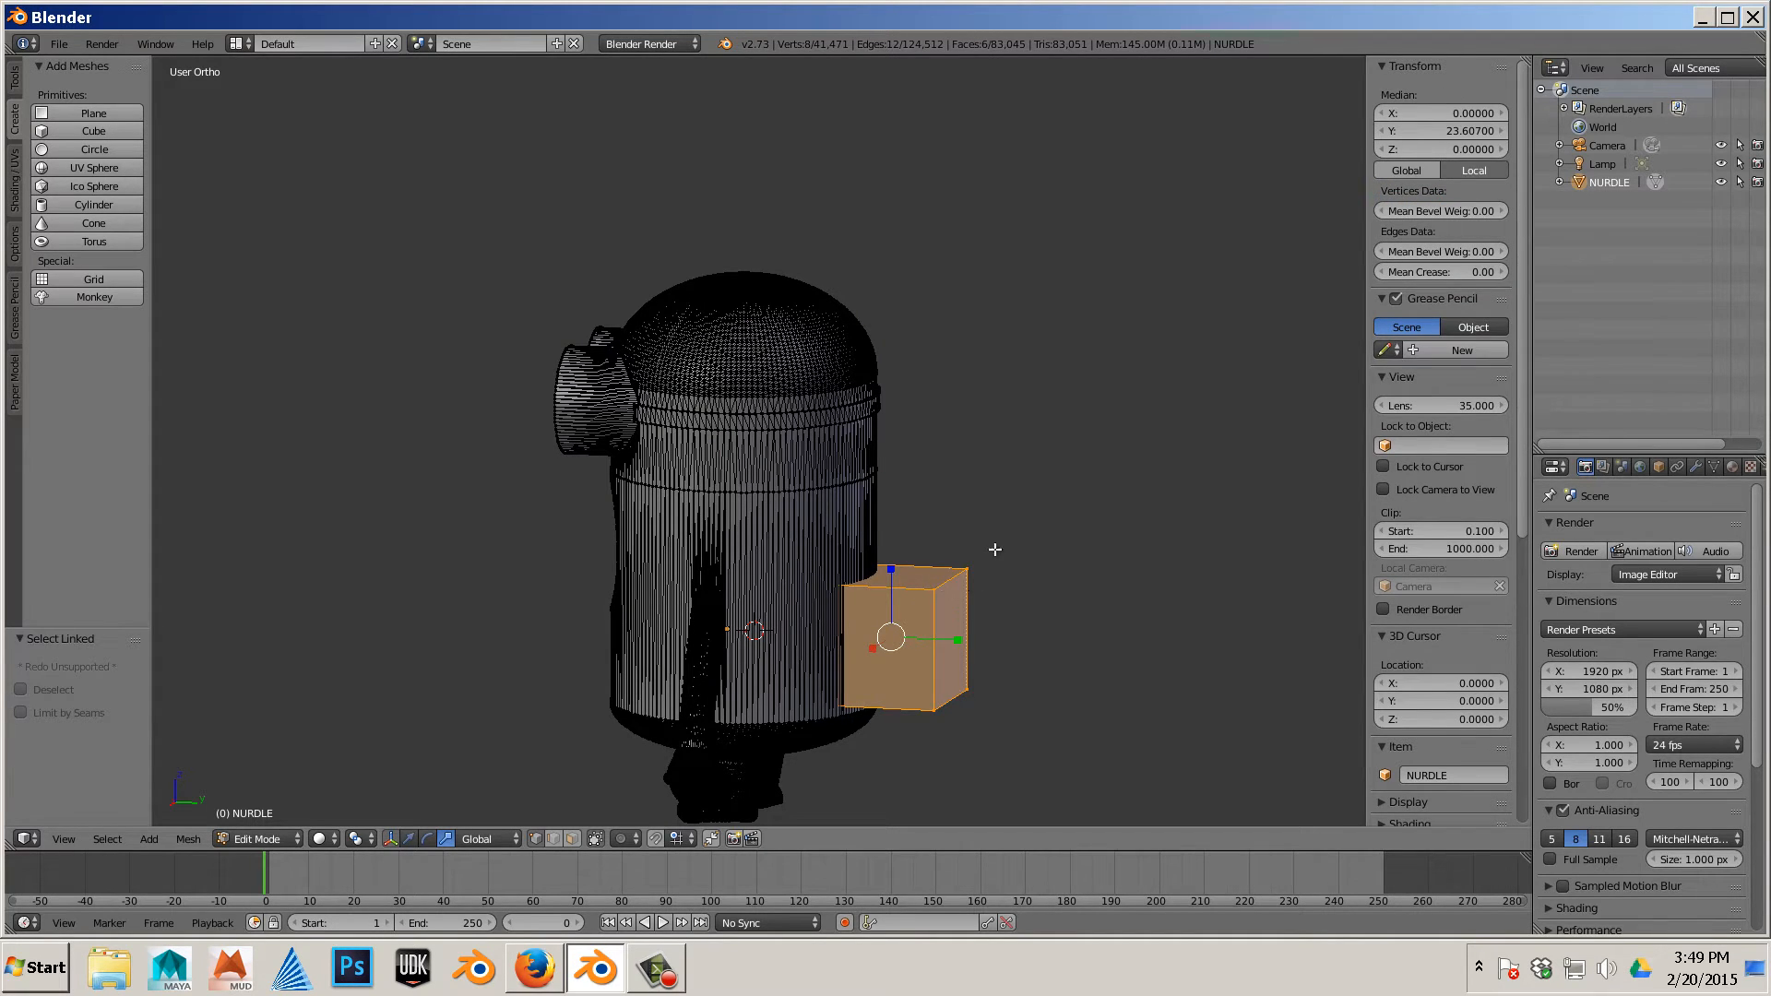
Select only the character's linked geometry in the joined mesh, and clear the selection
key("a")
right_click(793, 490)
key("l")
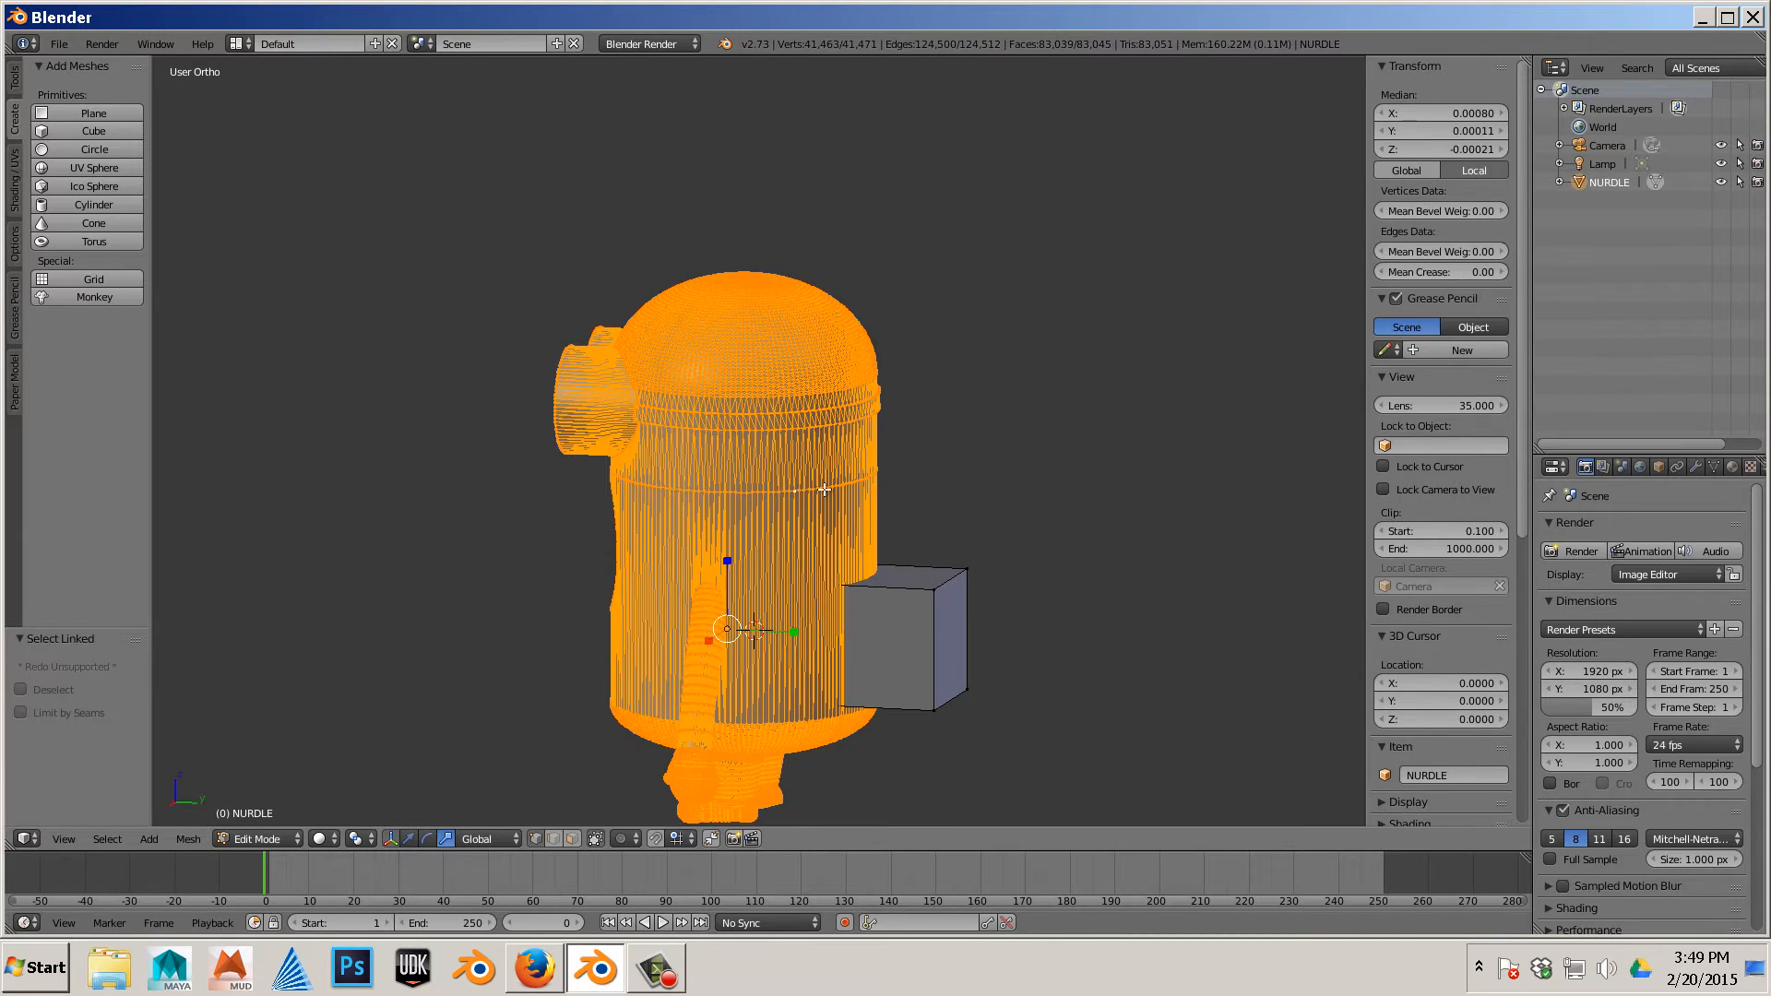
key("a")
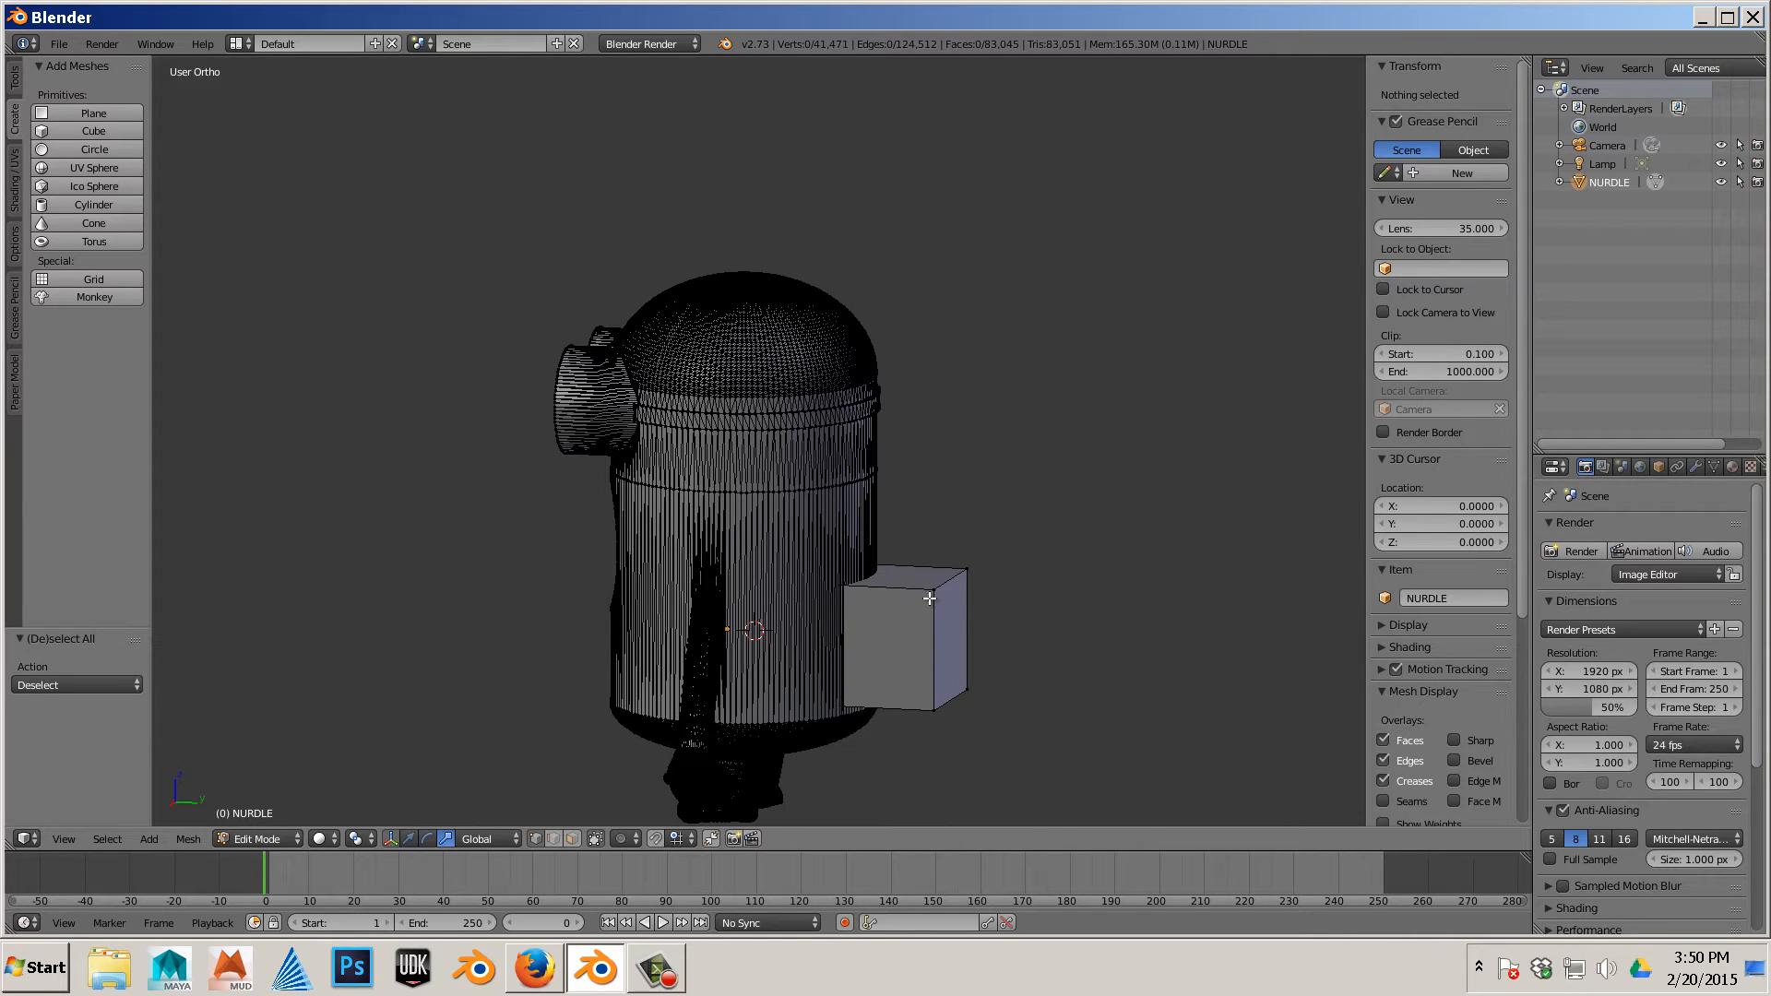
Undo the linked selections, the join and the cube's creation
key("ctrl+z")
key("ctrl+z")
key("ctrl+z")
key("ctrl+z")
key("ctrl+z")
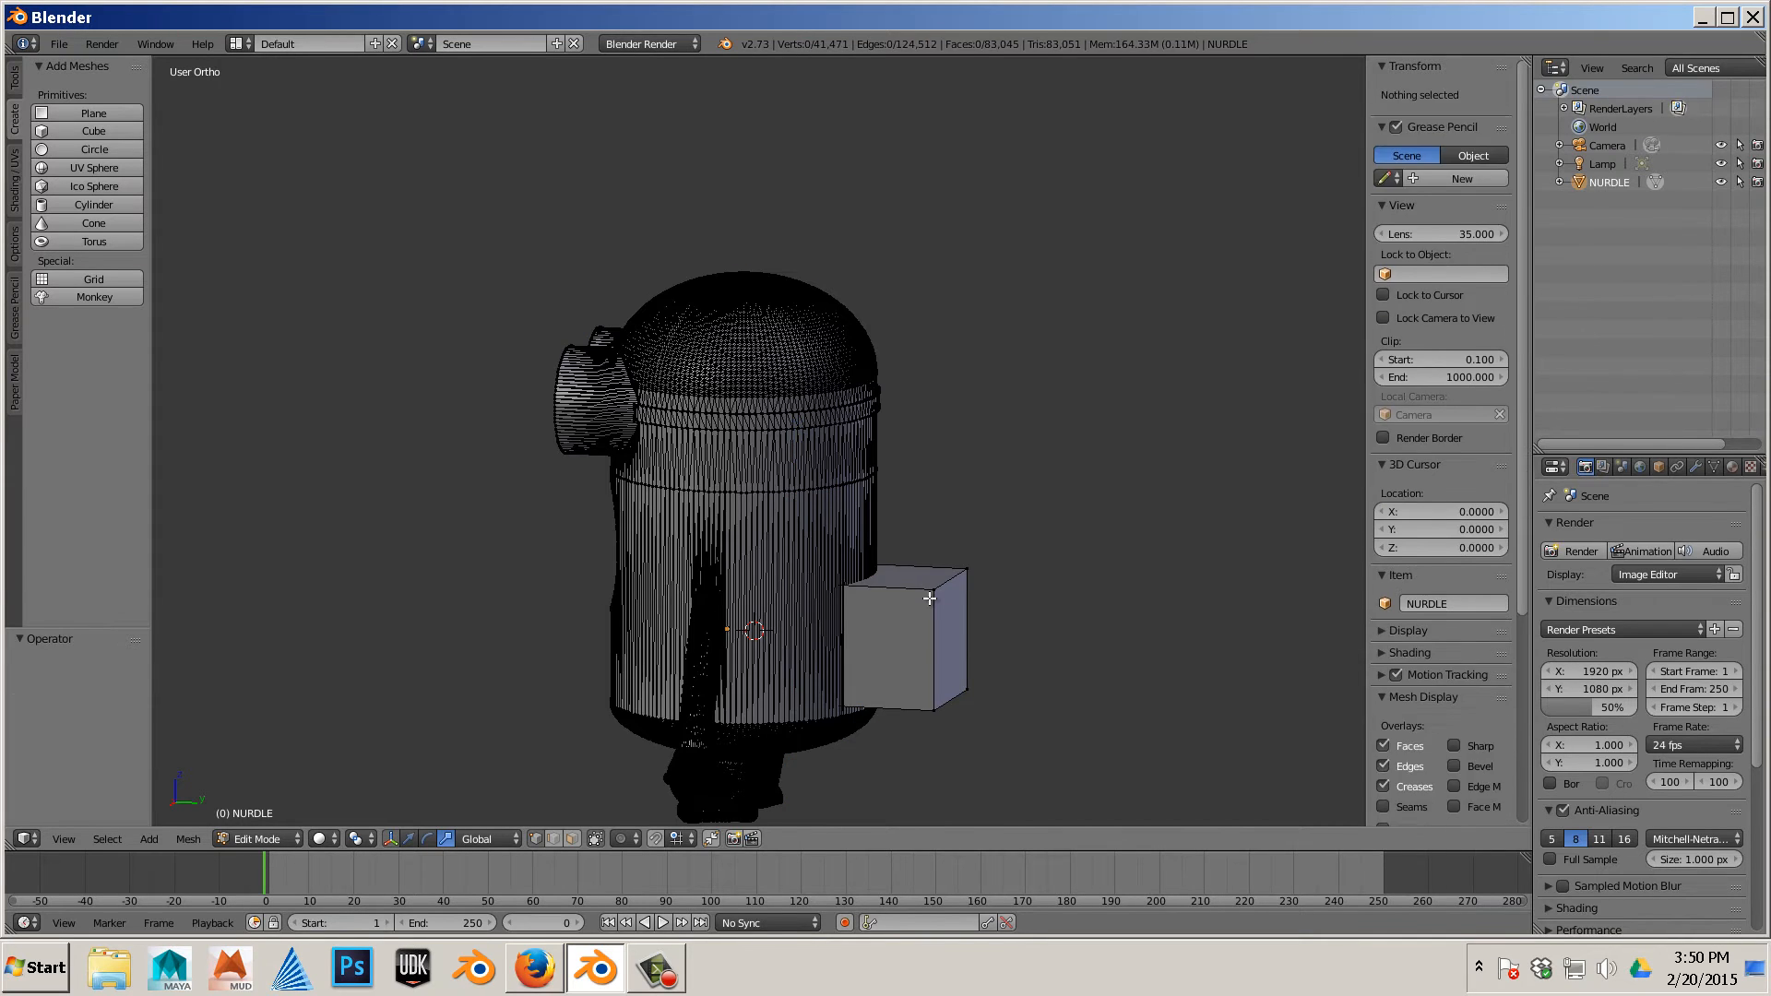
key("ctrl+z")
key("ctrl+z")
key("ctrl+z")
key("ctrl+z")
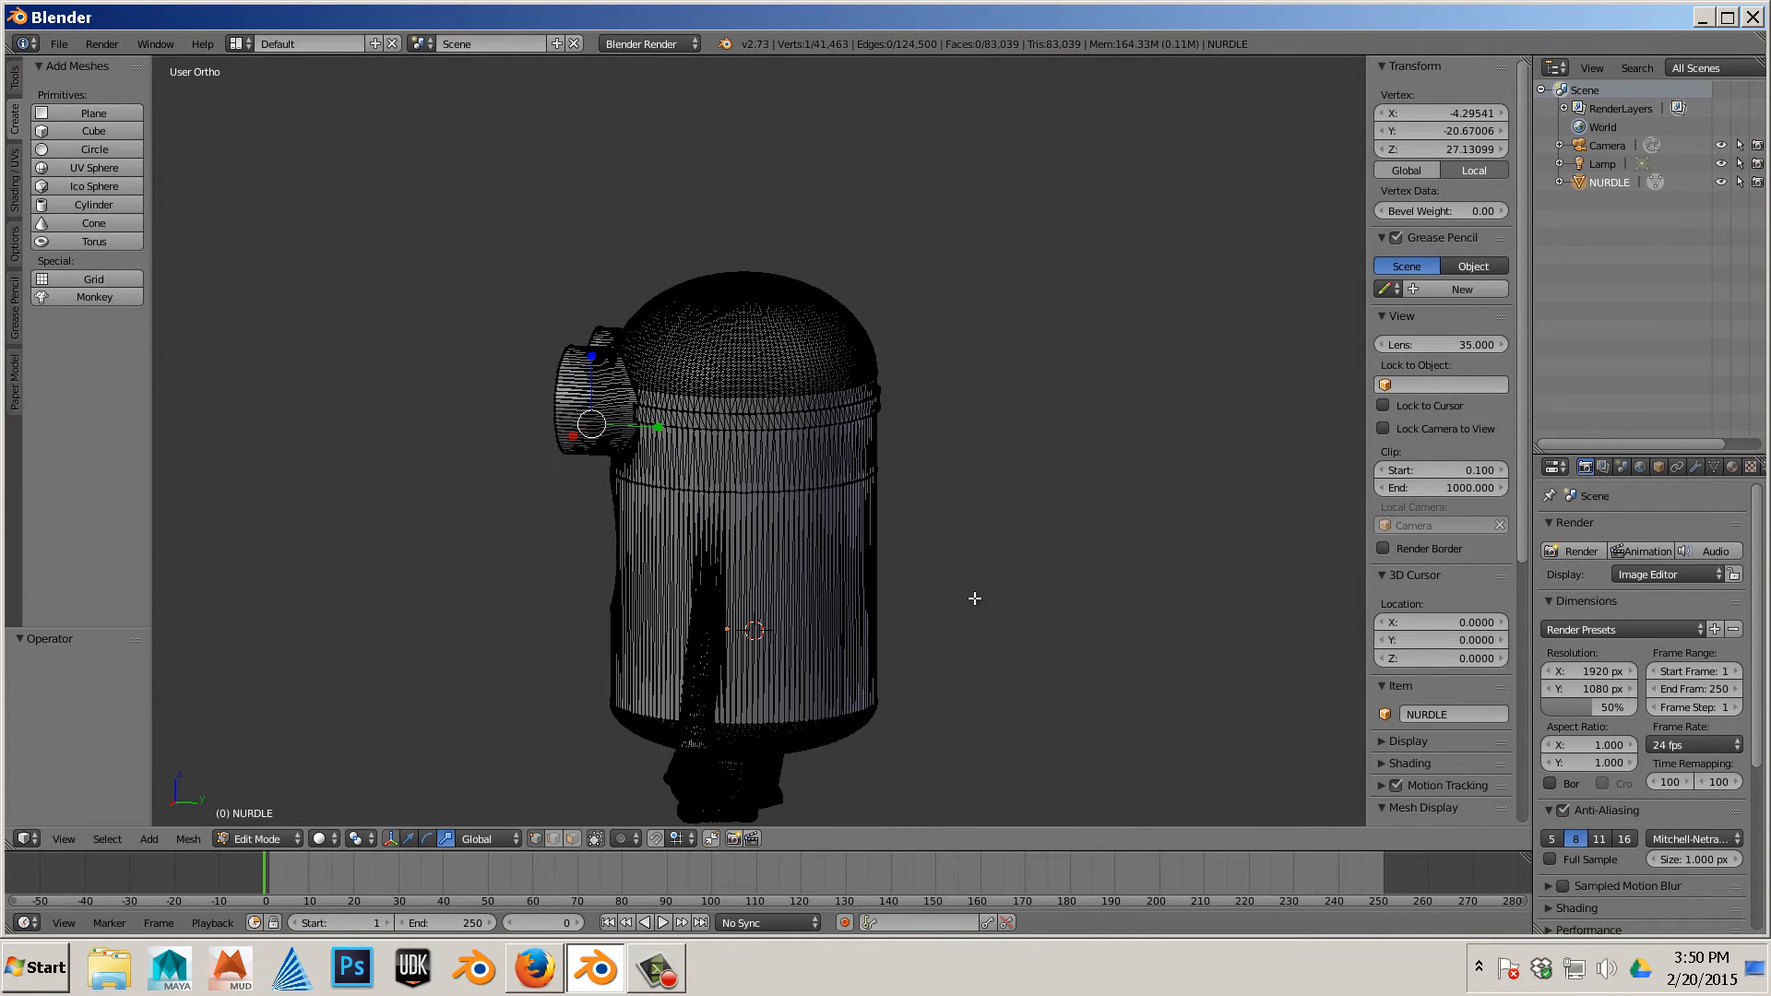
In Object Mode, add a cube scaled to about 3.46 and place it about 18.2 units along Y, overlapping the character's back
middle_click_drag(910, 612, 937, 565)
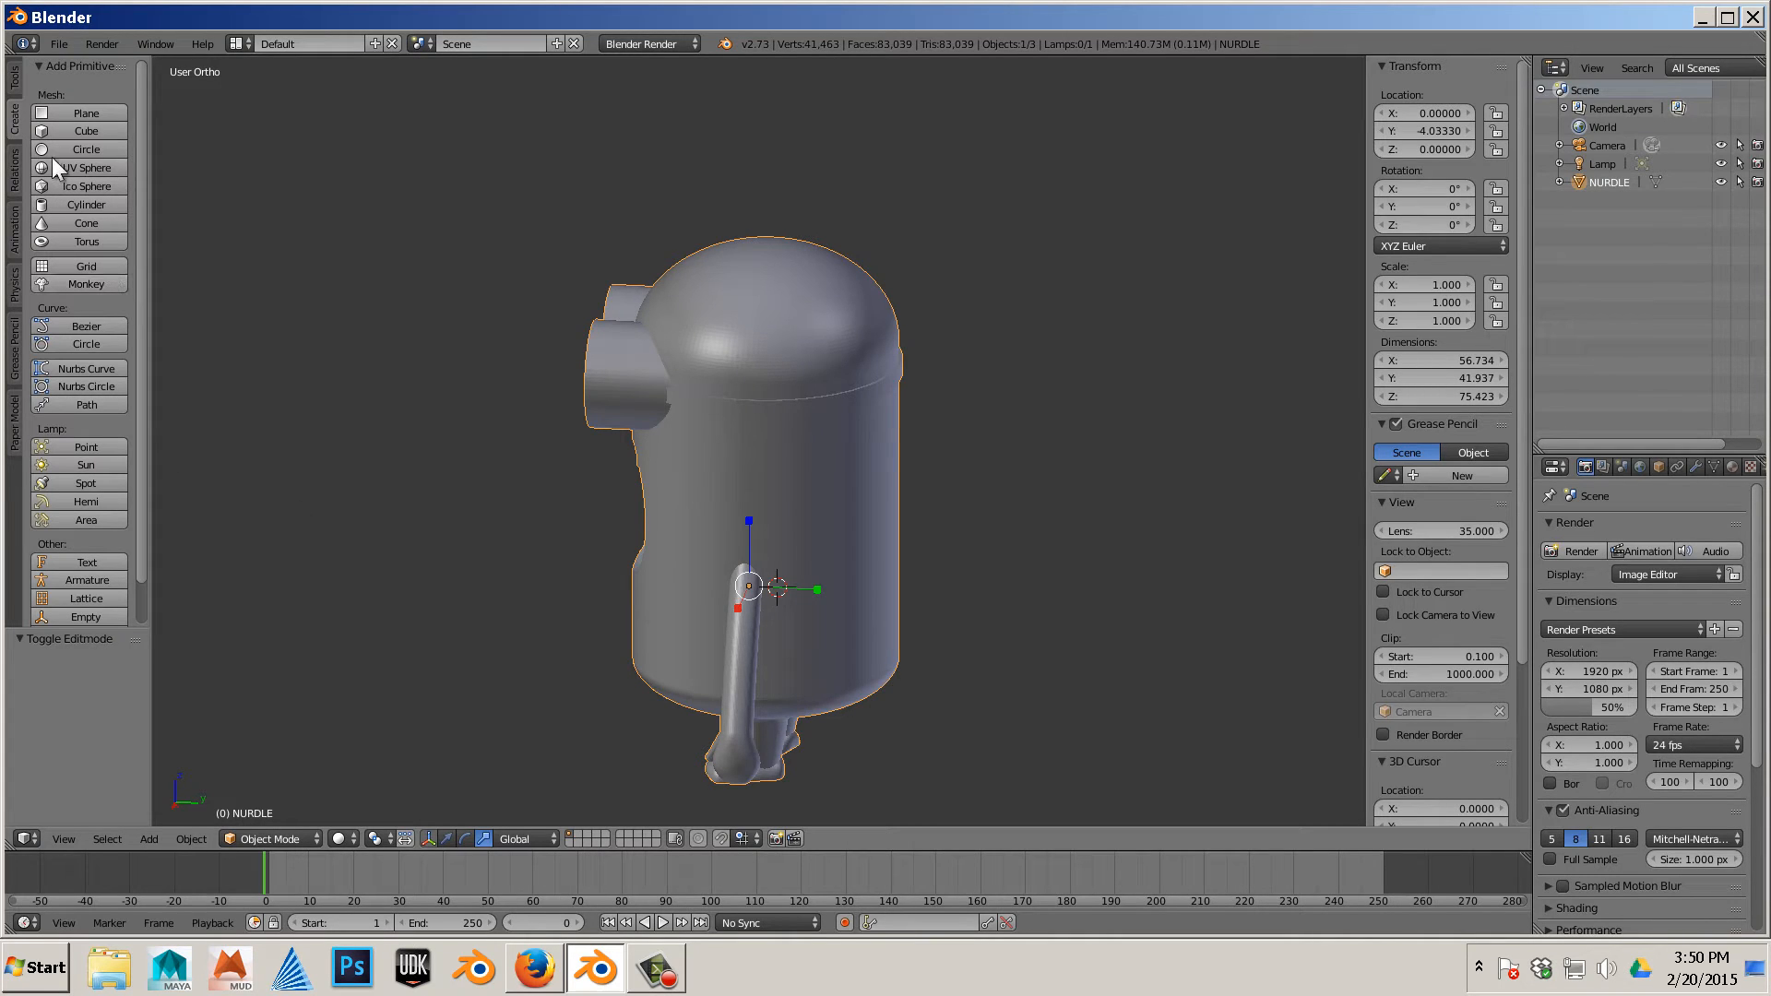
left_click(42, 130)
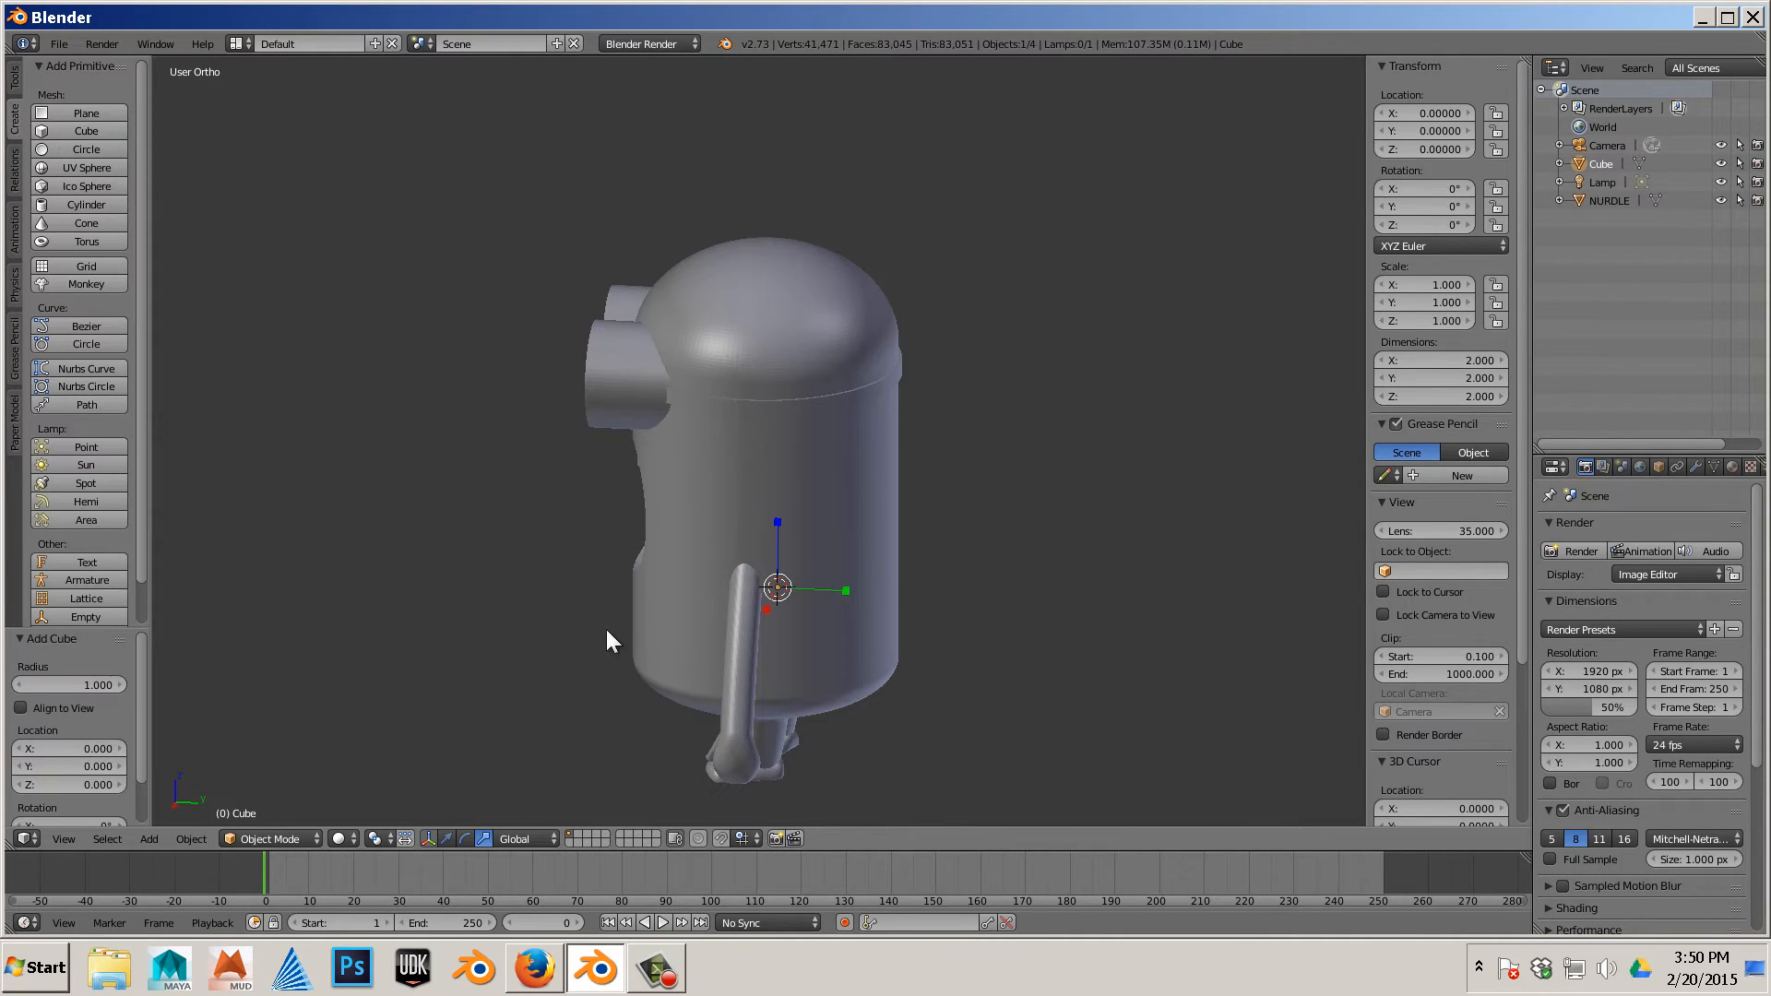
key("s")
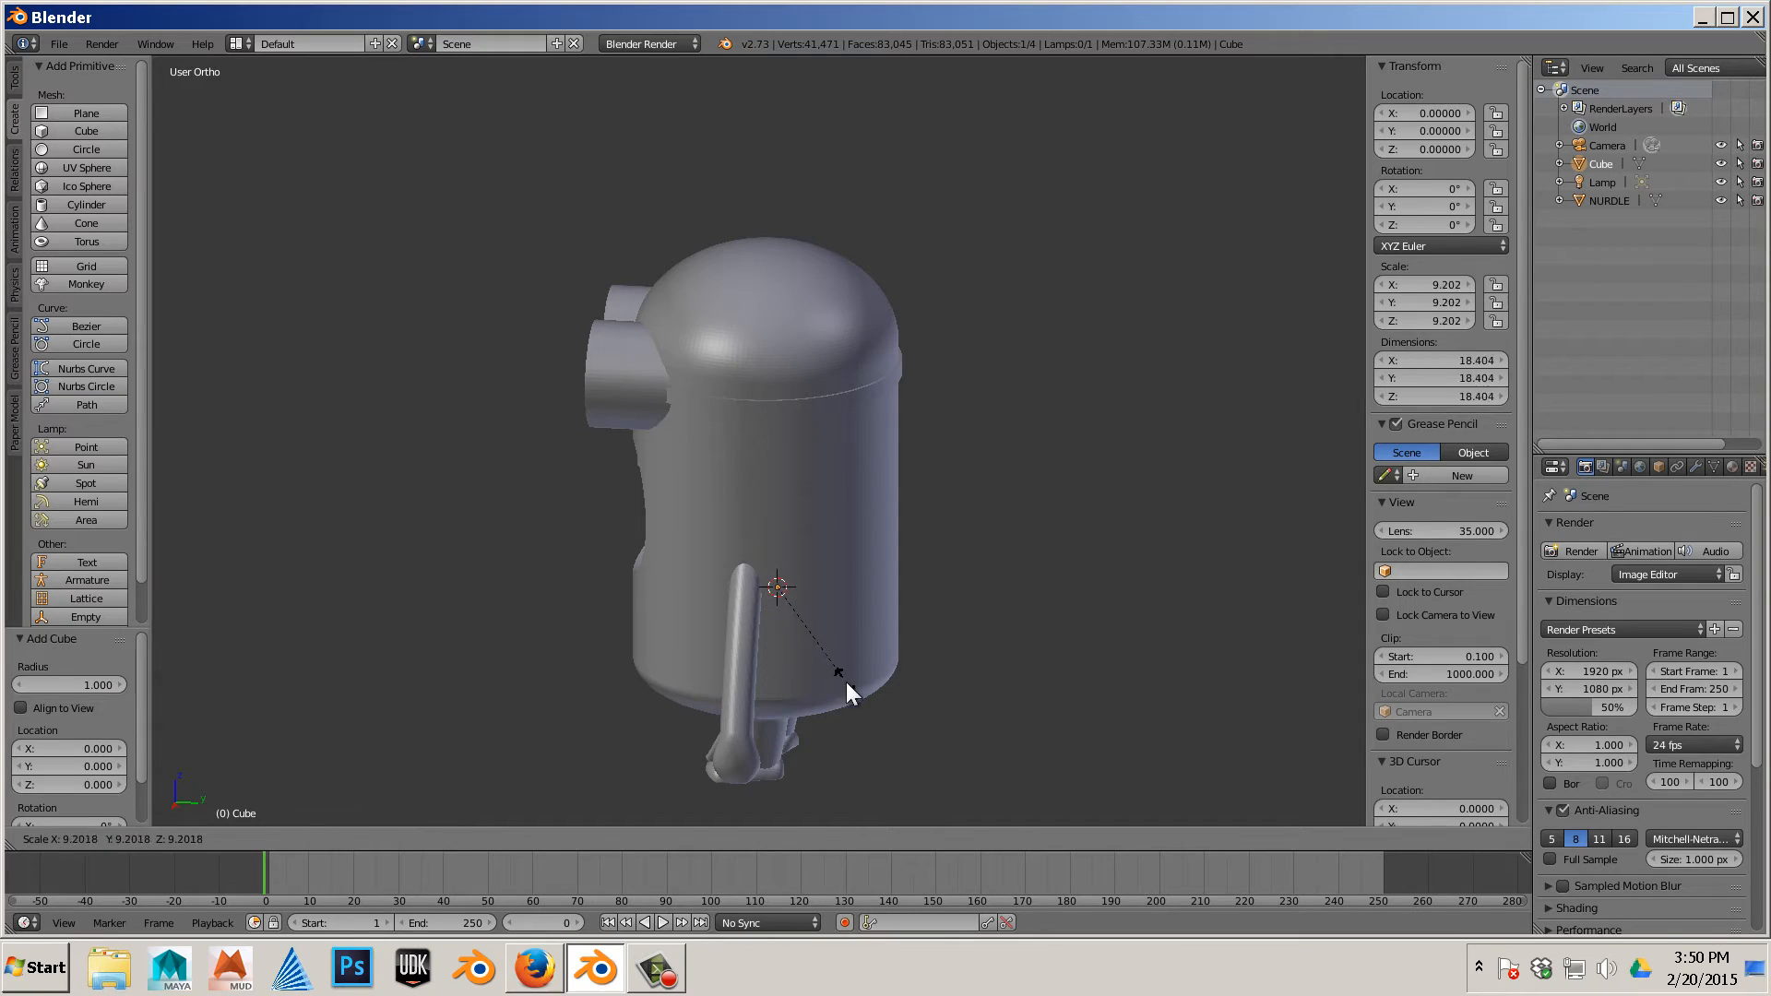
left_click(852, 685)
key("s")
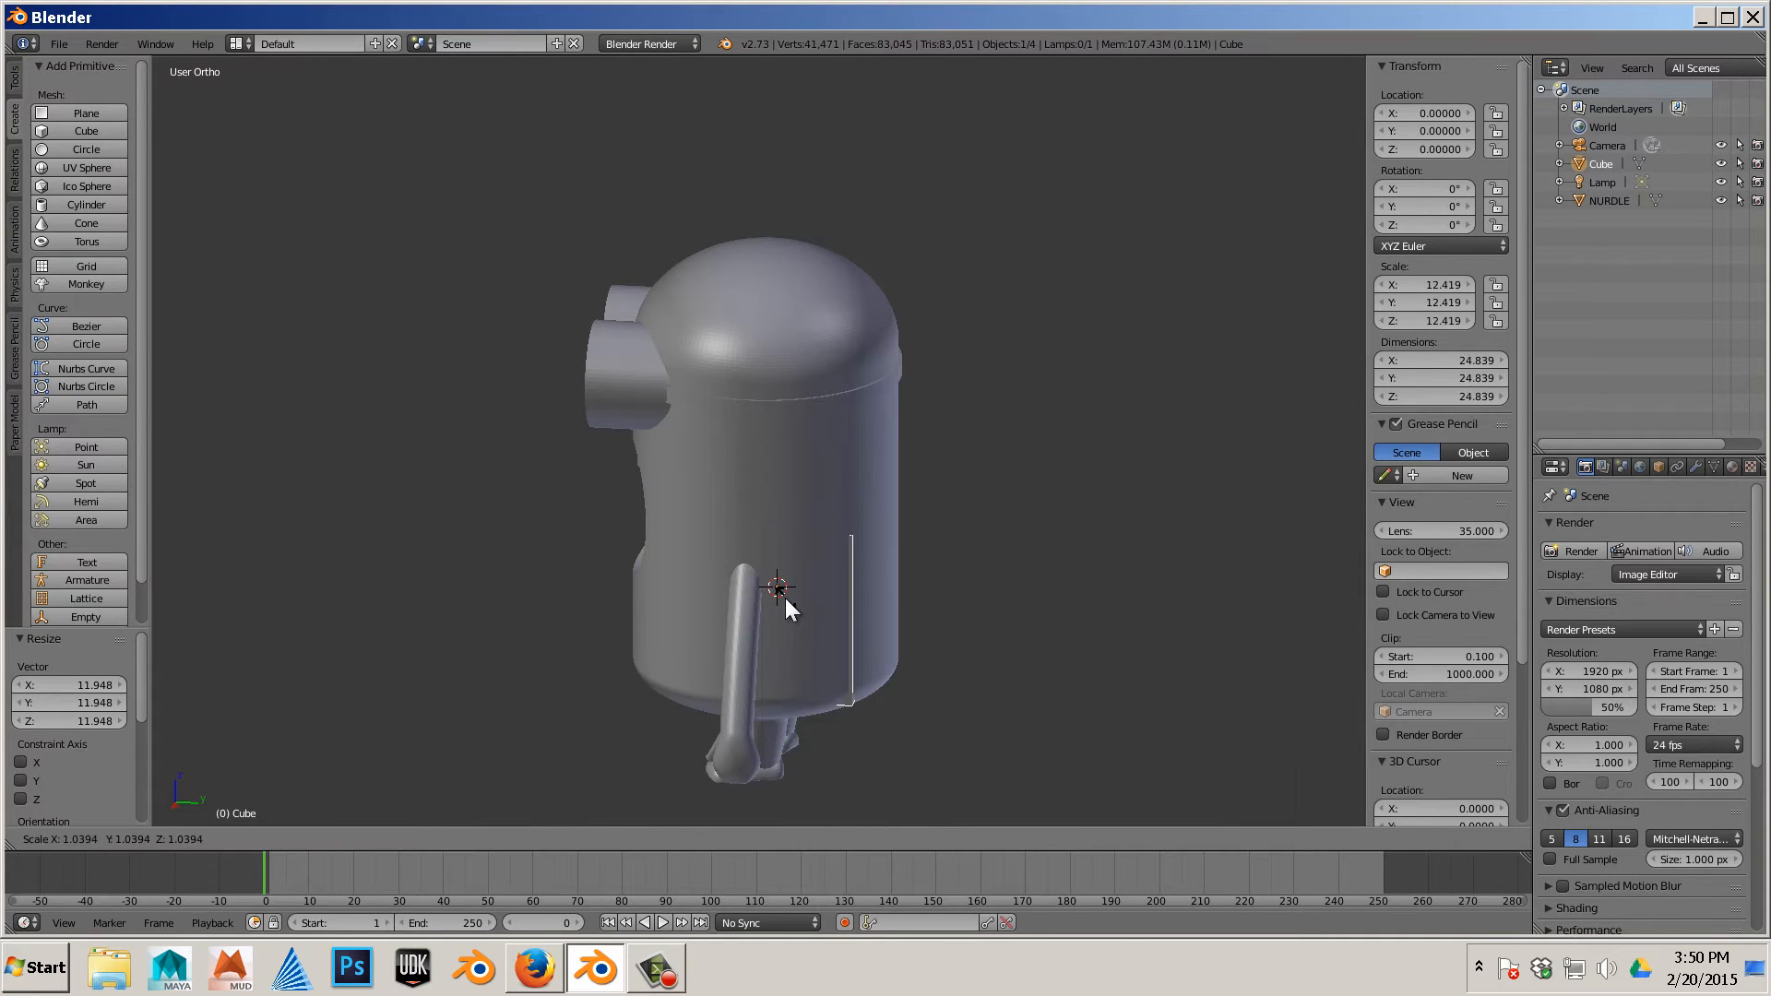
left_click(778, 590)
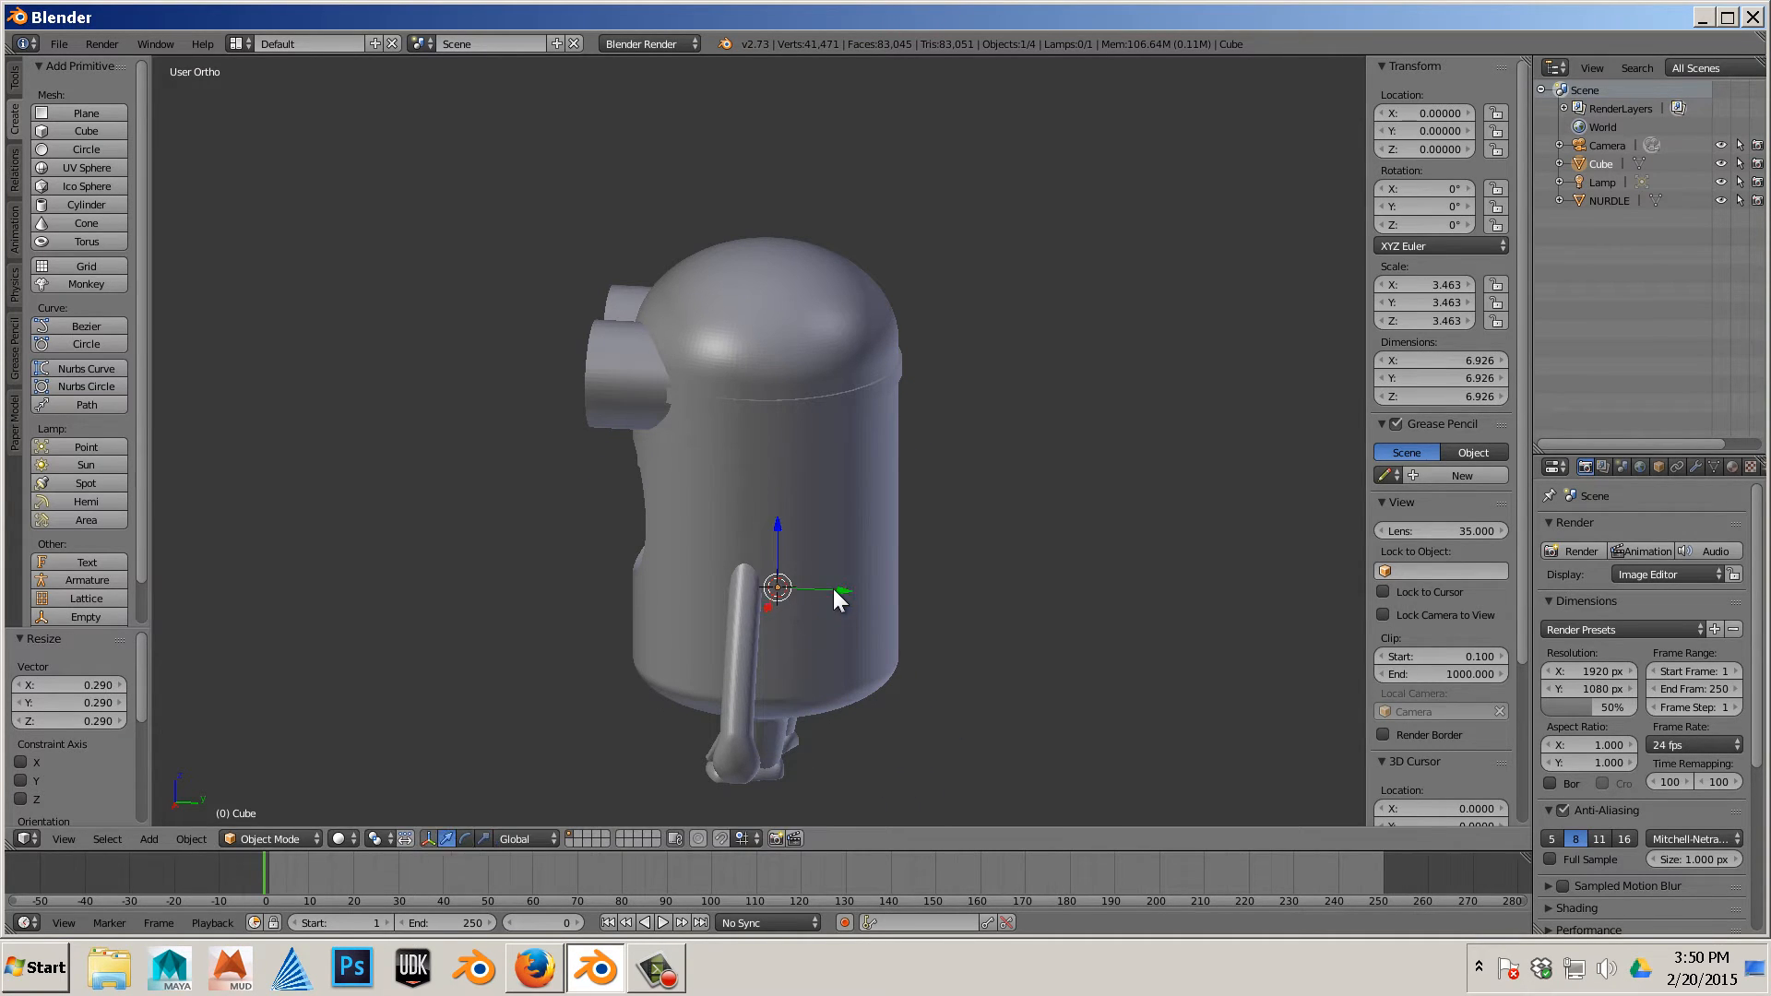
left_click_drag(835, 588, 964, 605)
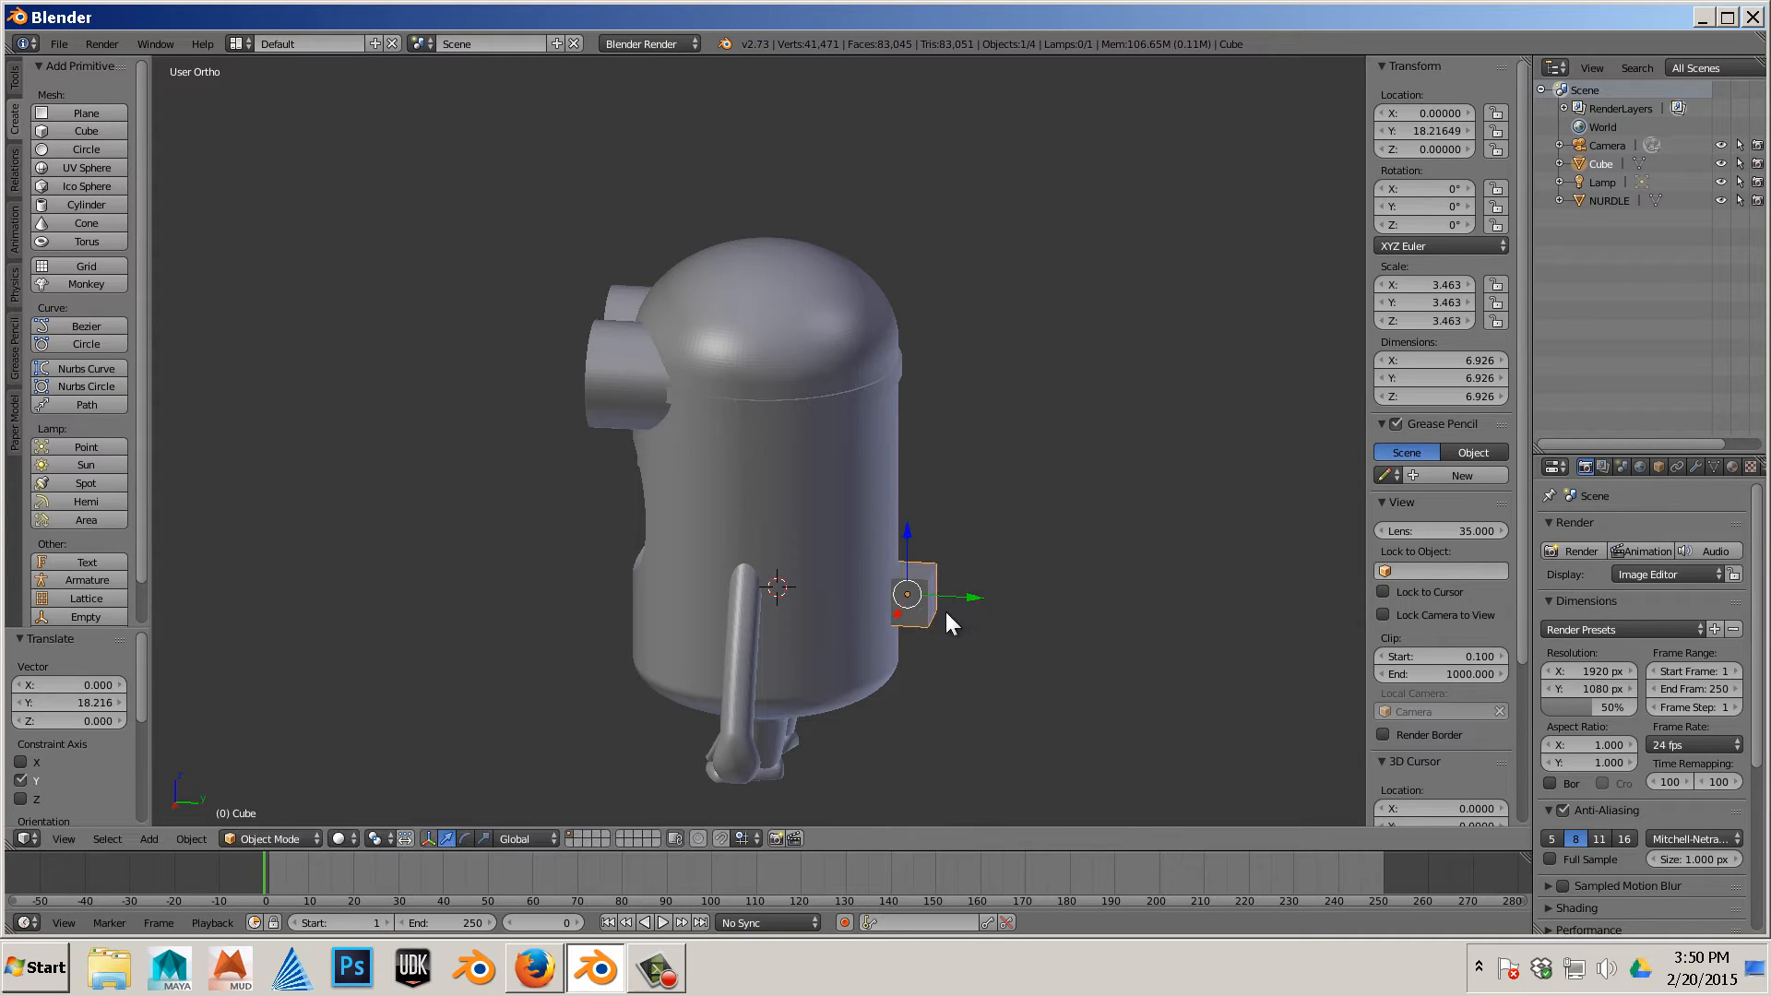
Scale the cube up to about 7.7 and view the object properties of the character and the cube
key("s")
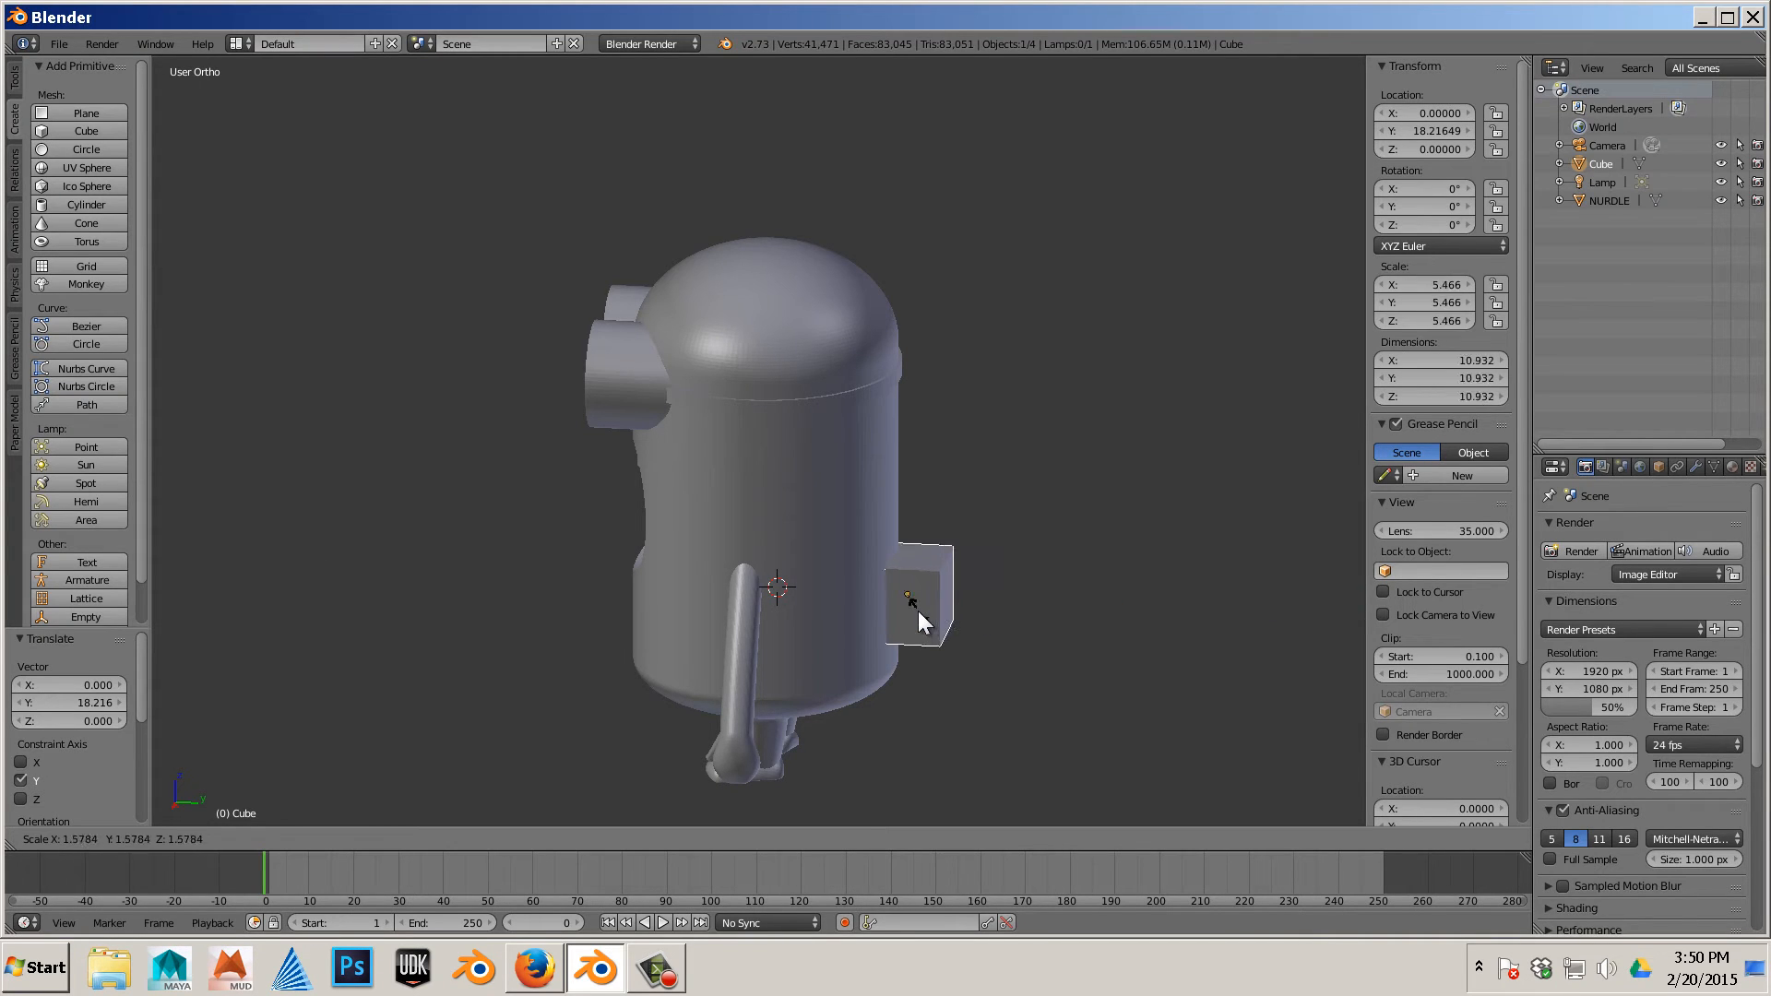
left_click(927, 620)
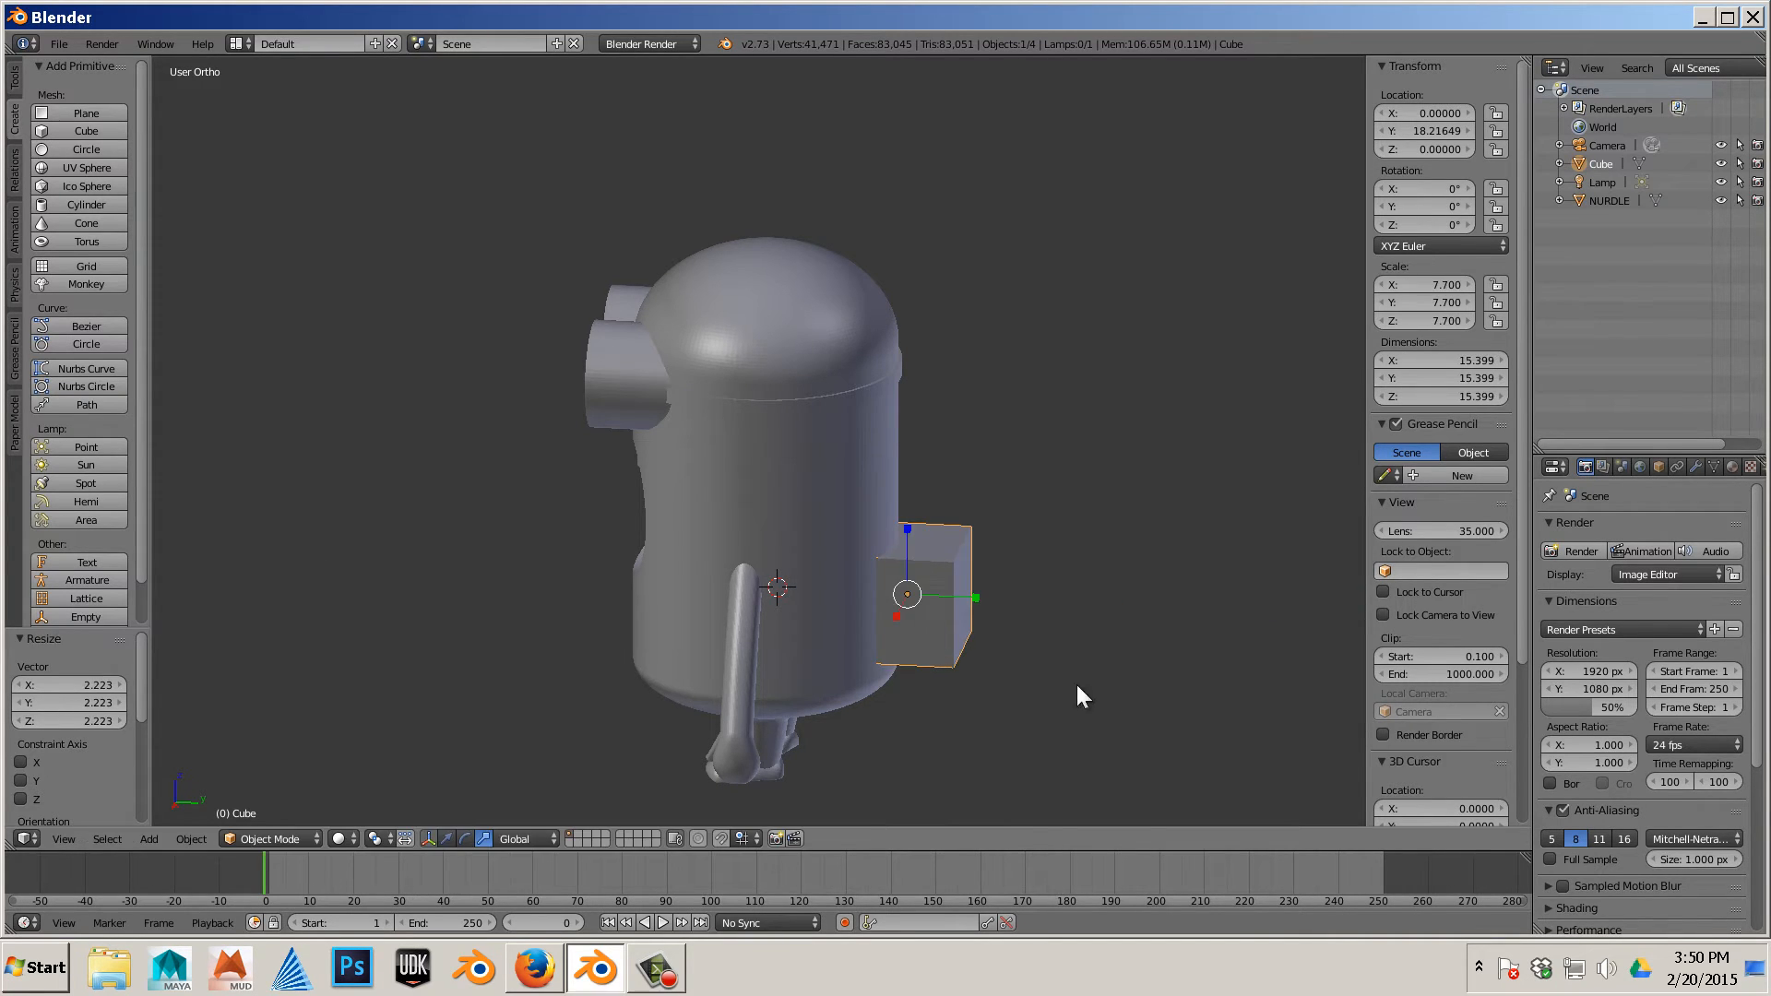
right_click(850, 472)
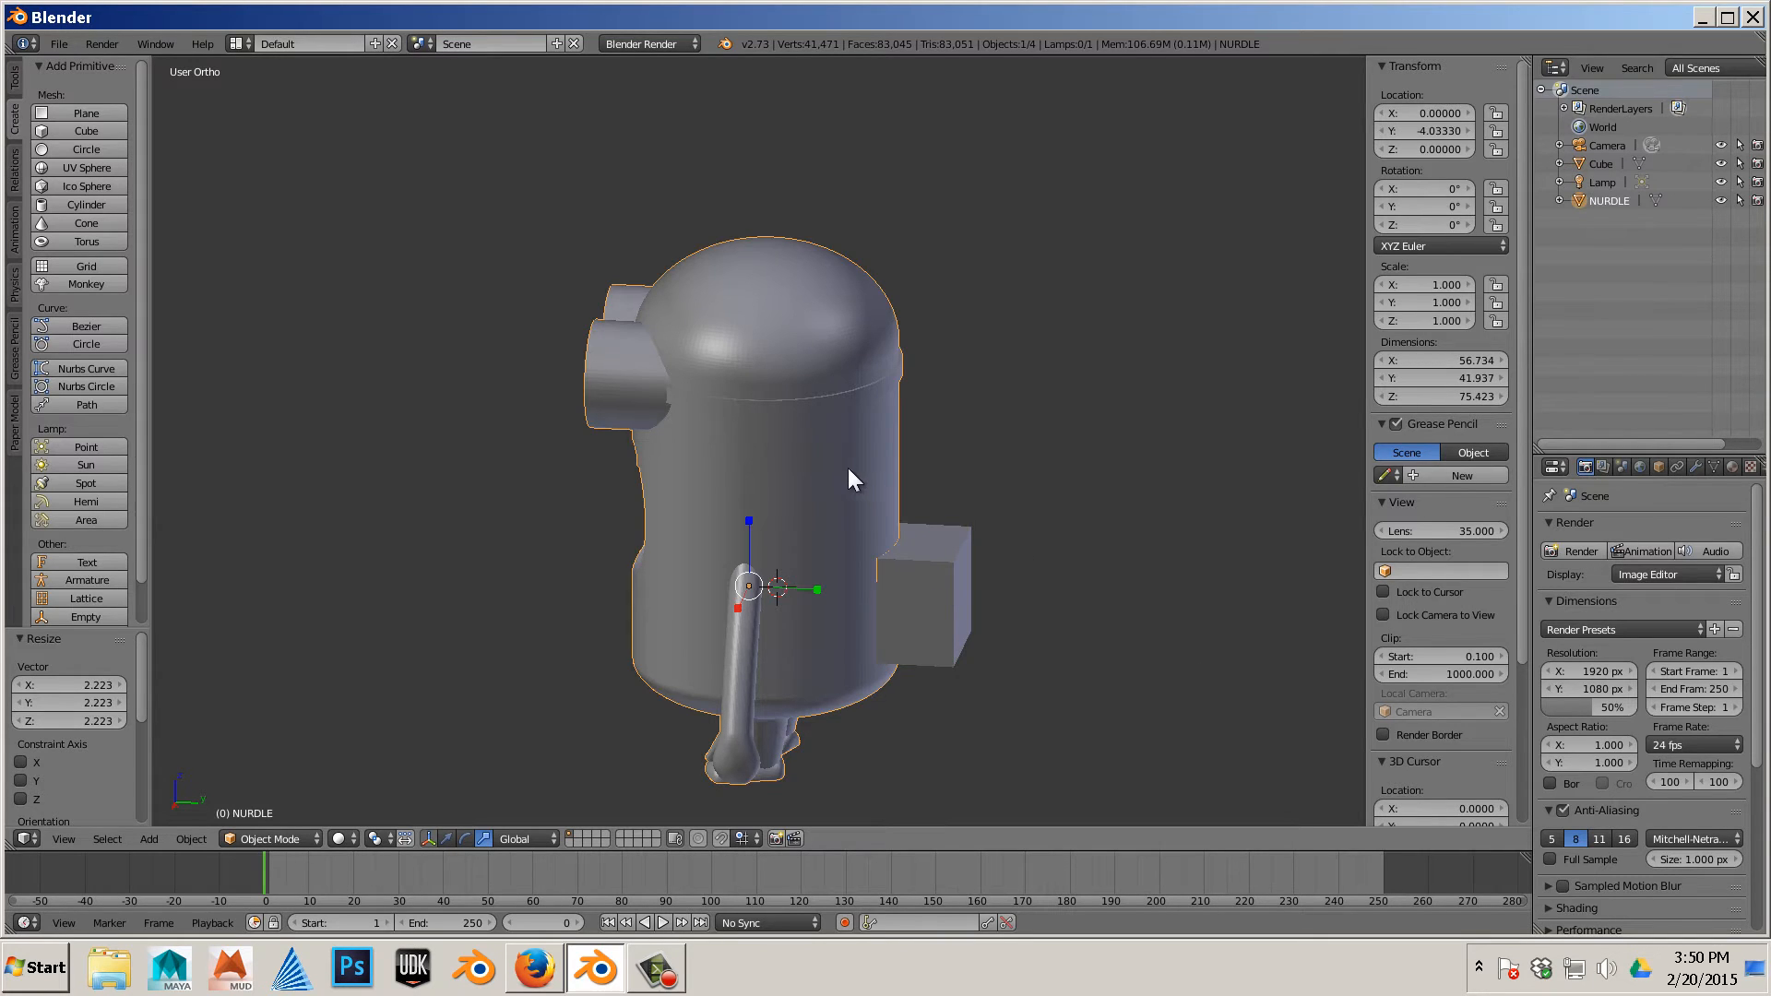
left_click(1659, 468)
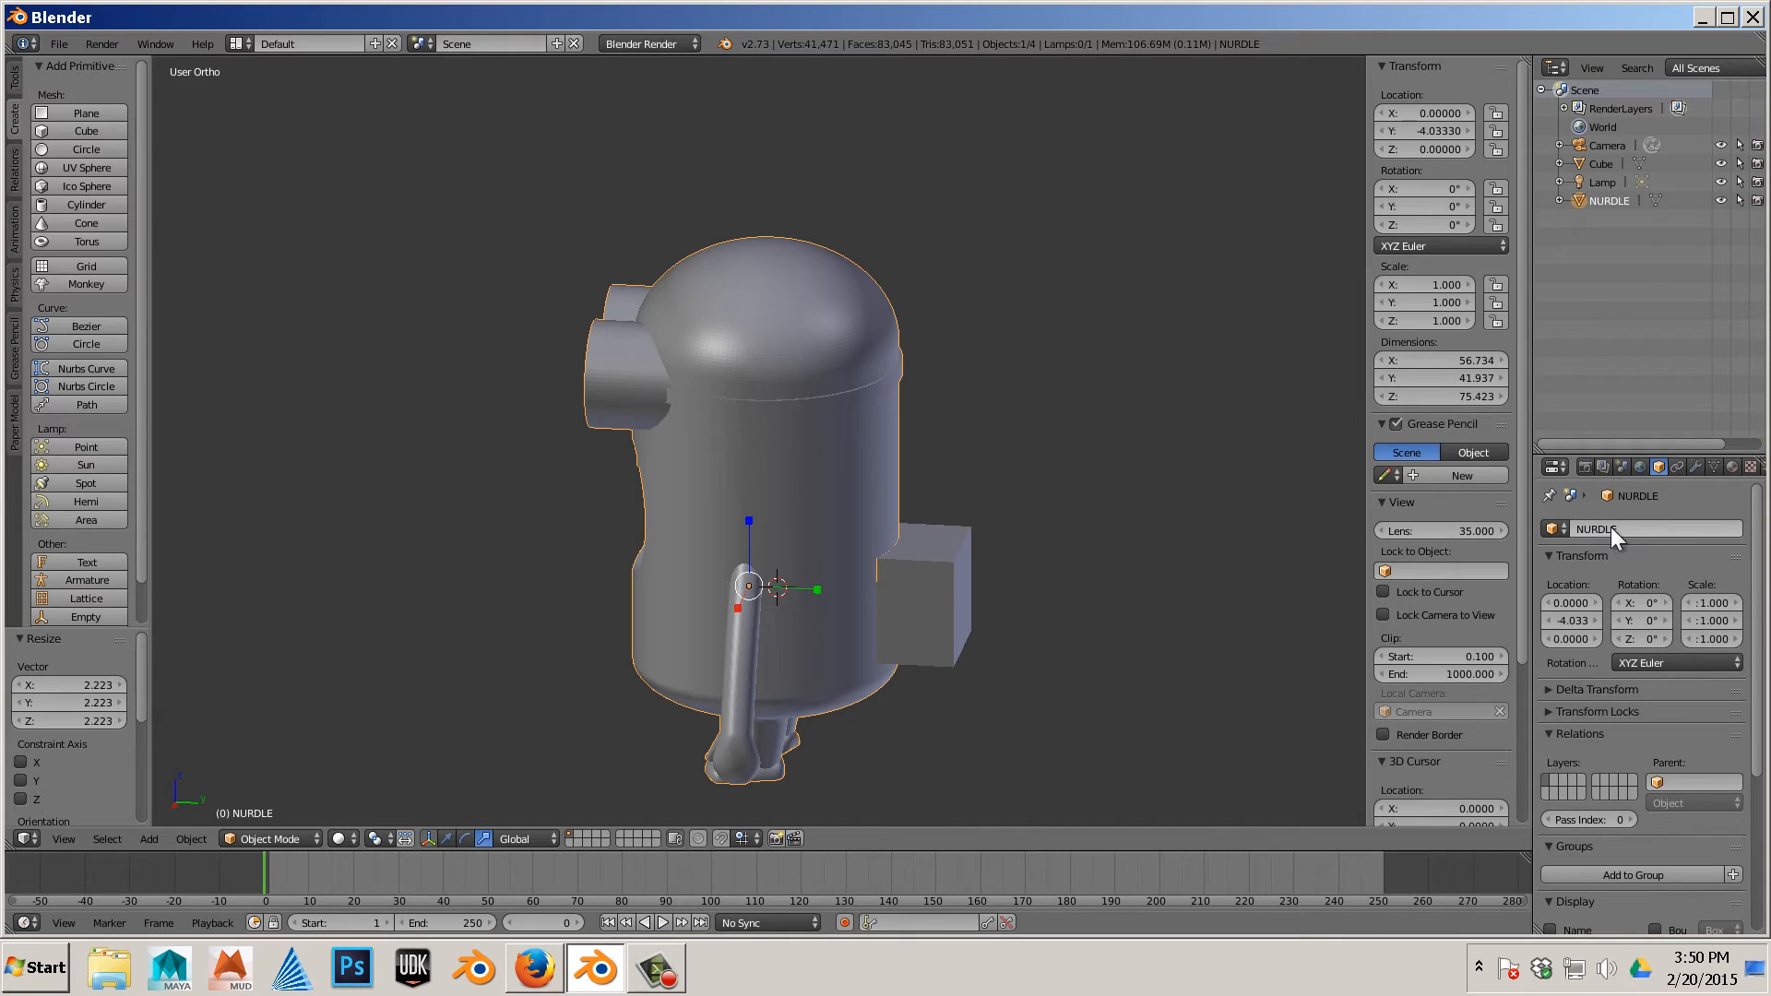
right_click(968, 579)
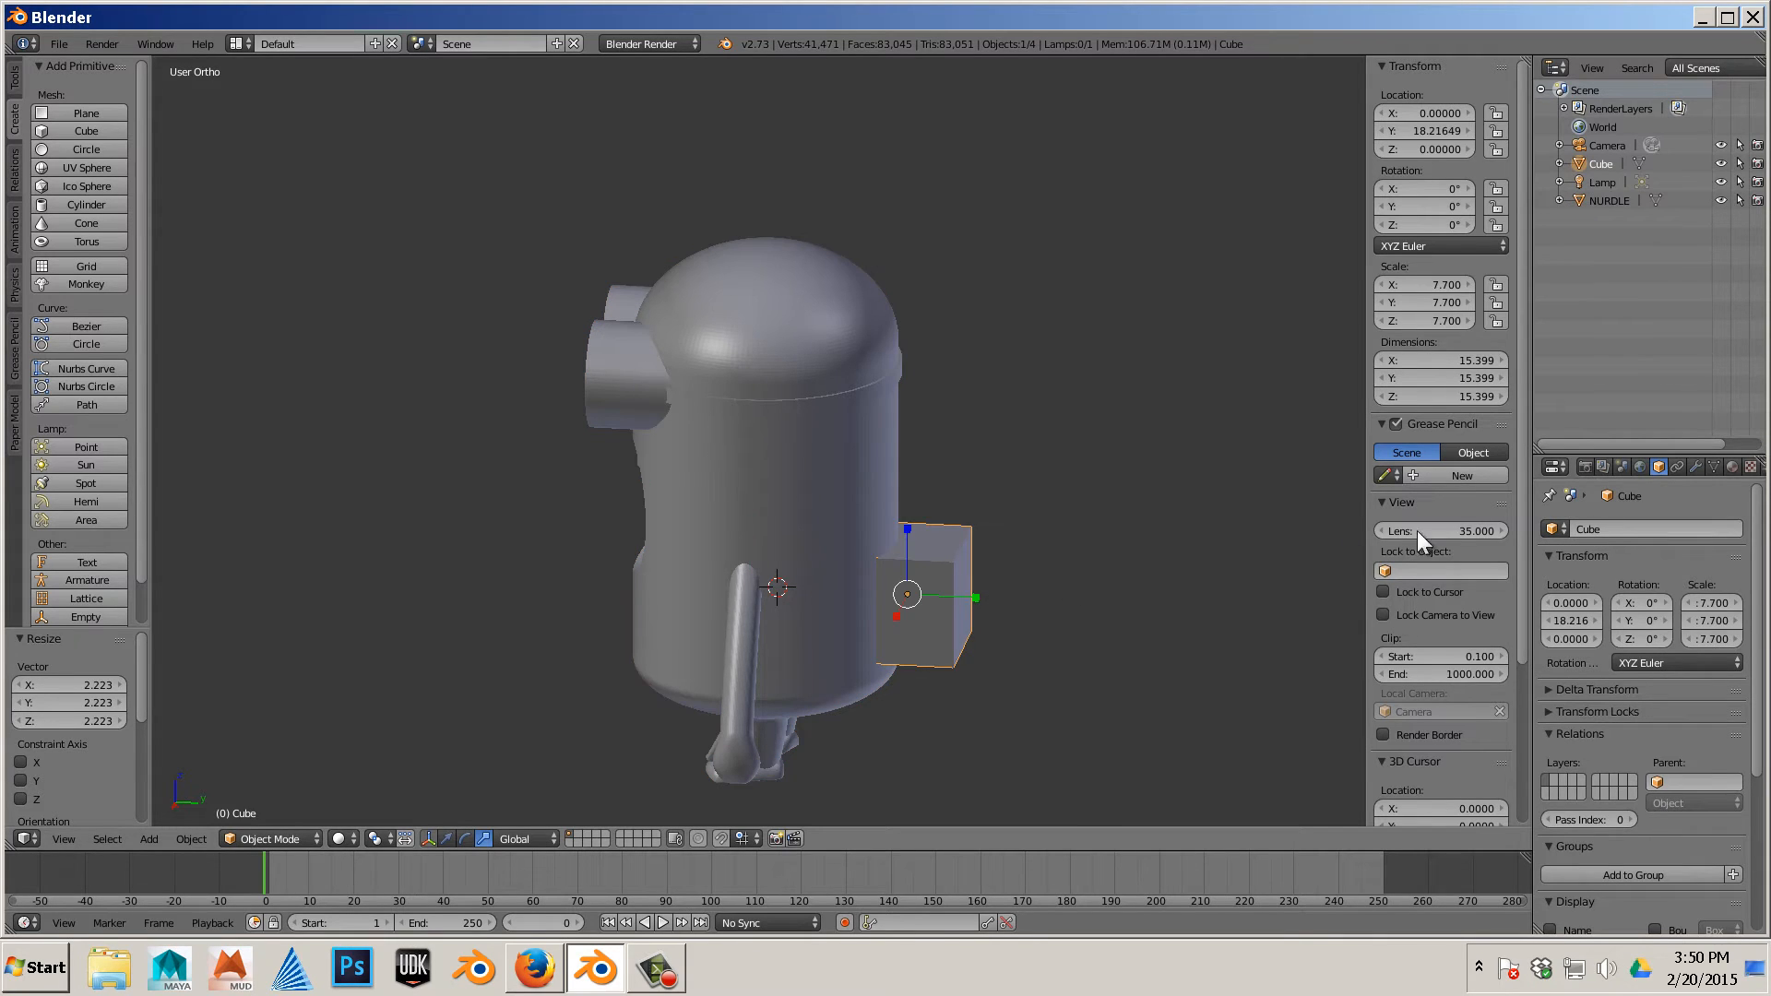
Give the NURDLE character a Boolean modifier with the Union operation and Cube as its object, and apply it
right_click(775, 463)
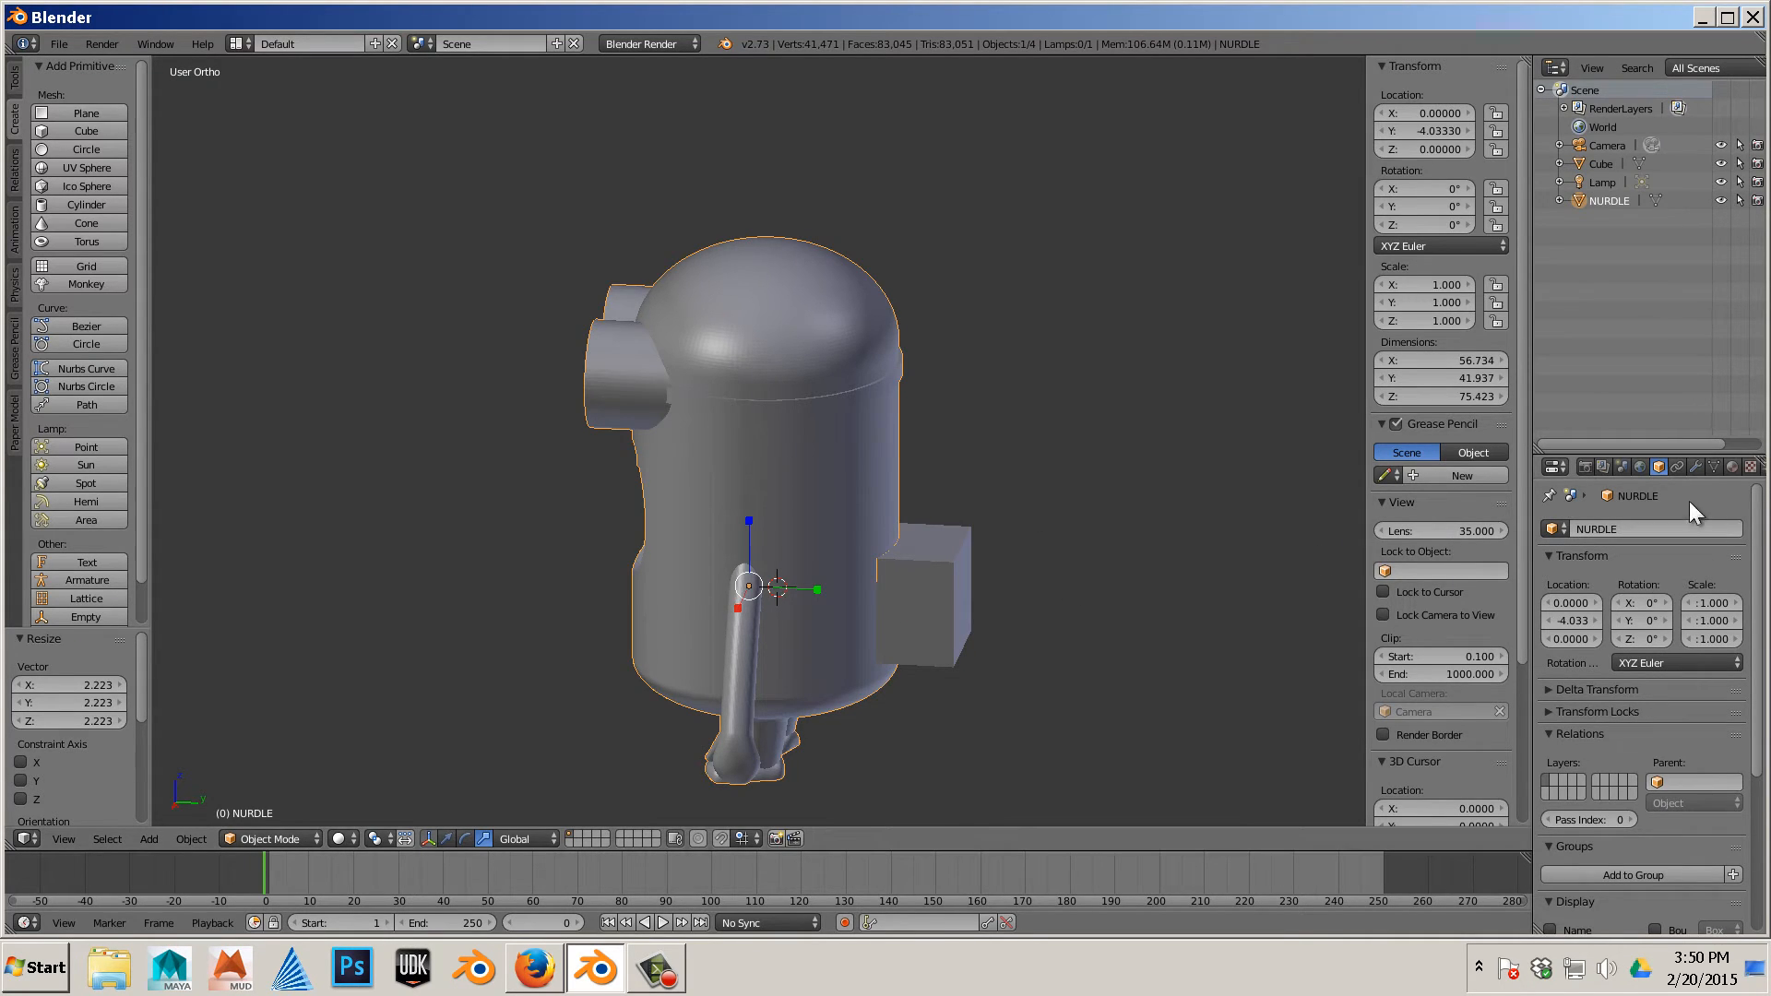
left_click(1688, 469)
left_click(1652, 530)
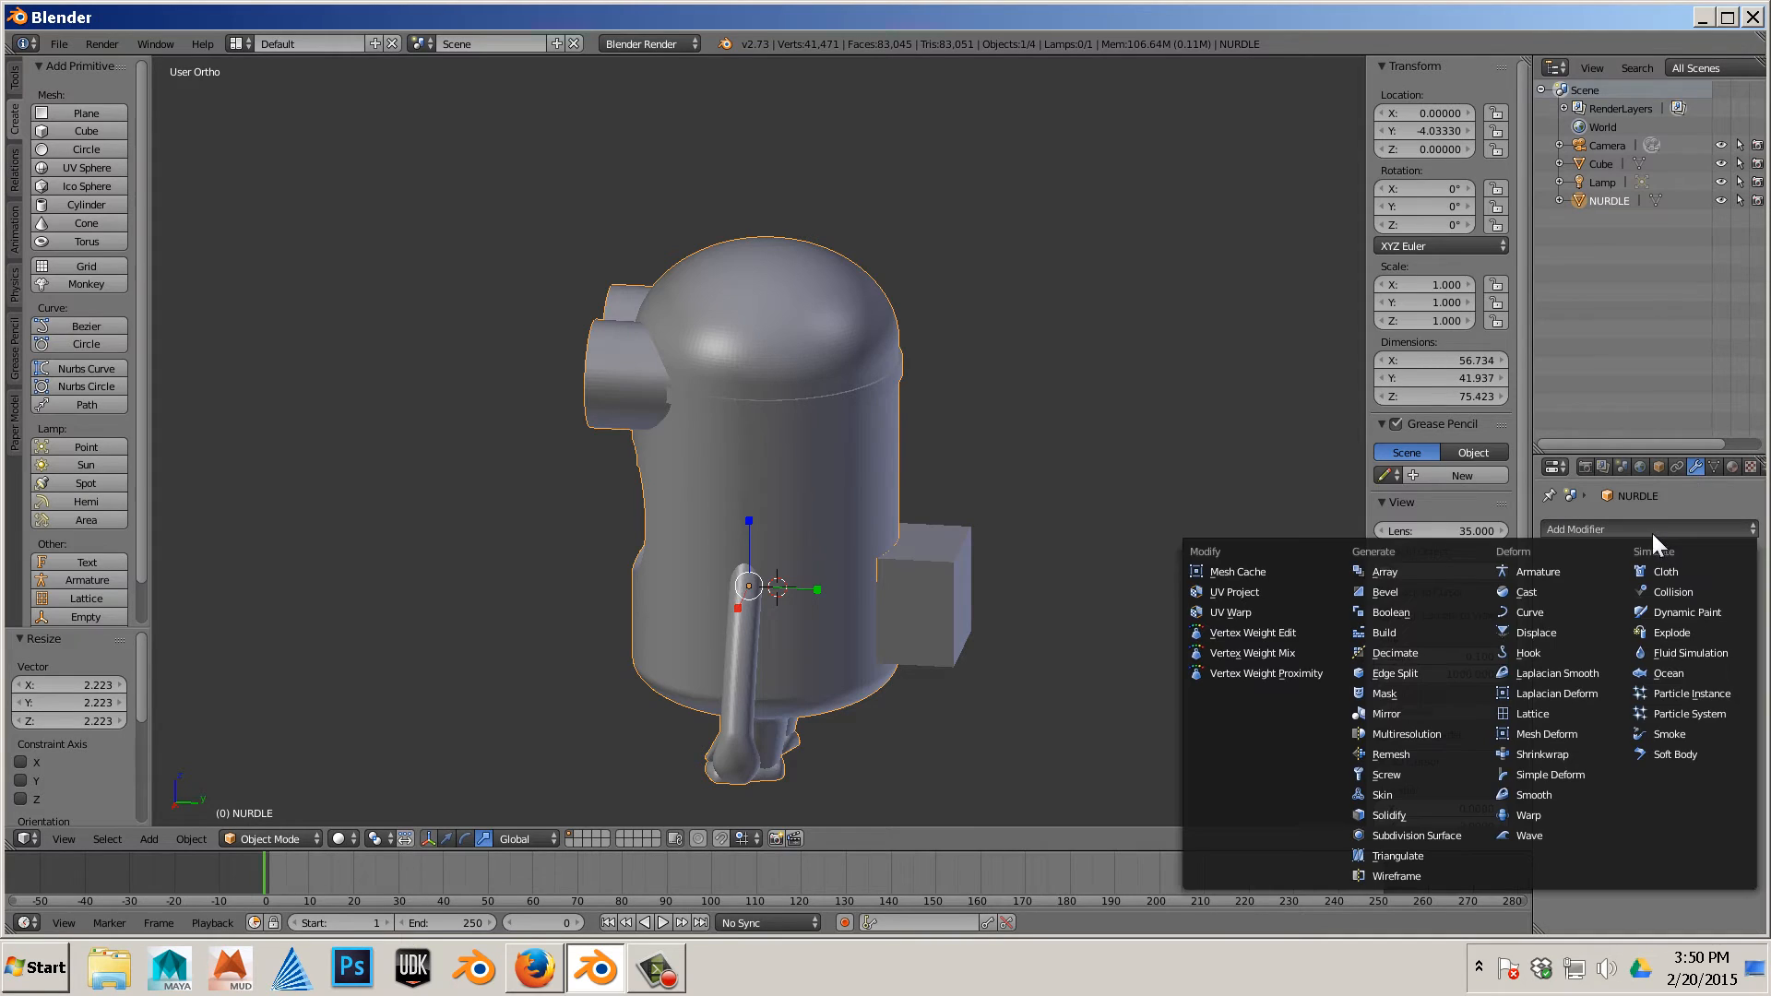
left_click(1414, 611)
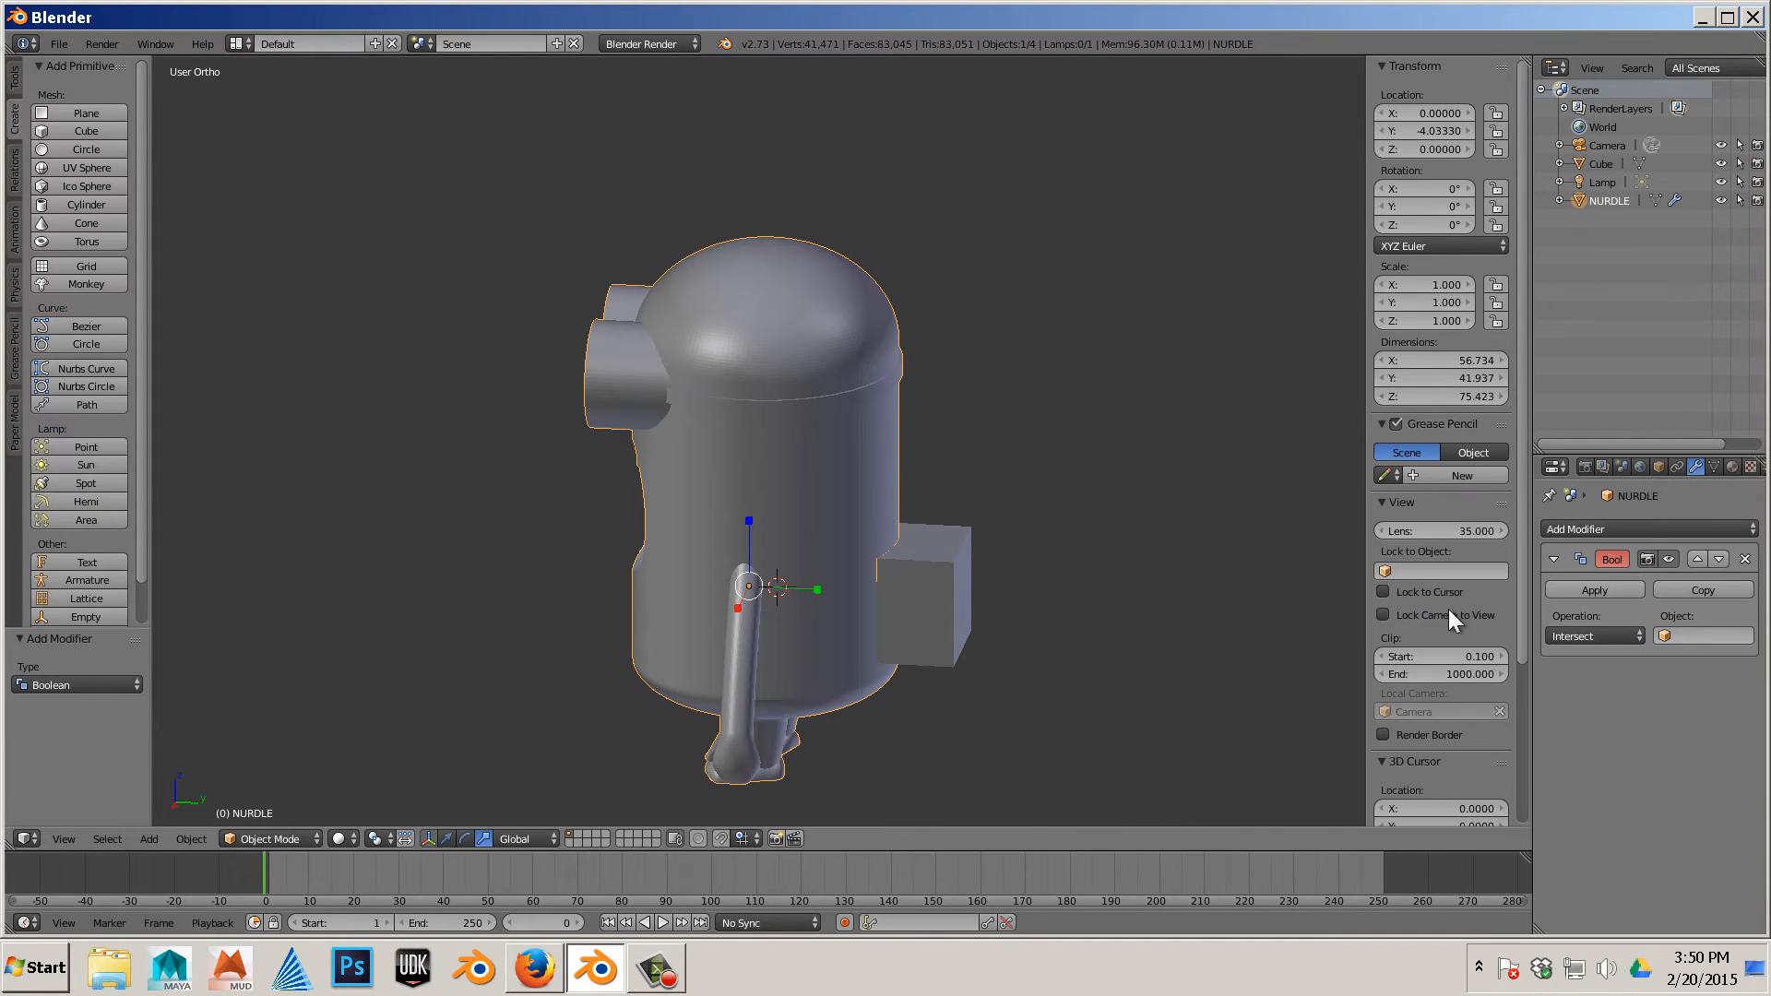
left_click(1586, 635)
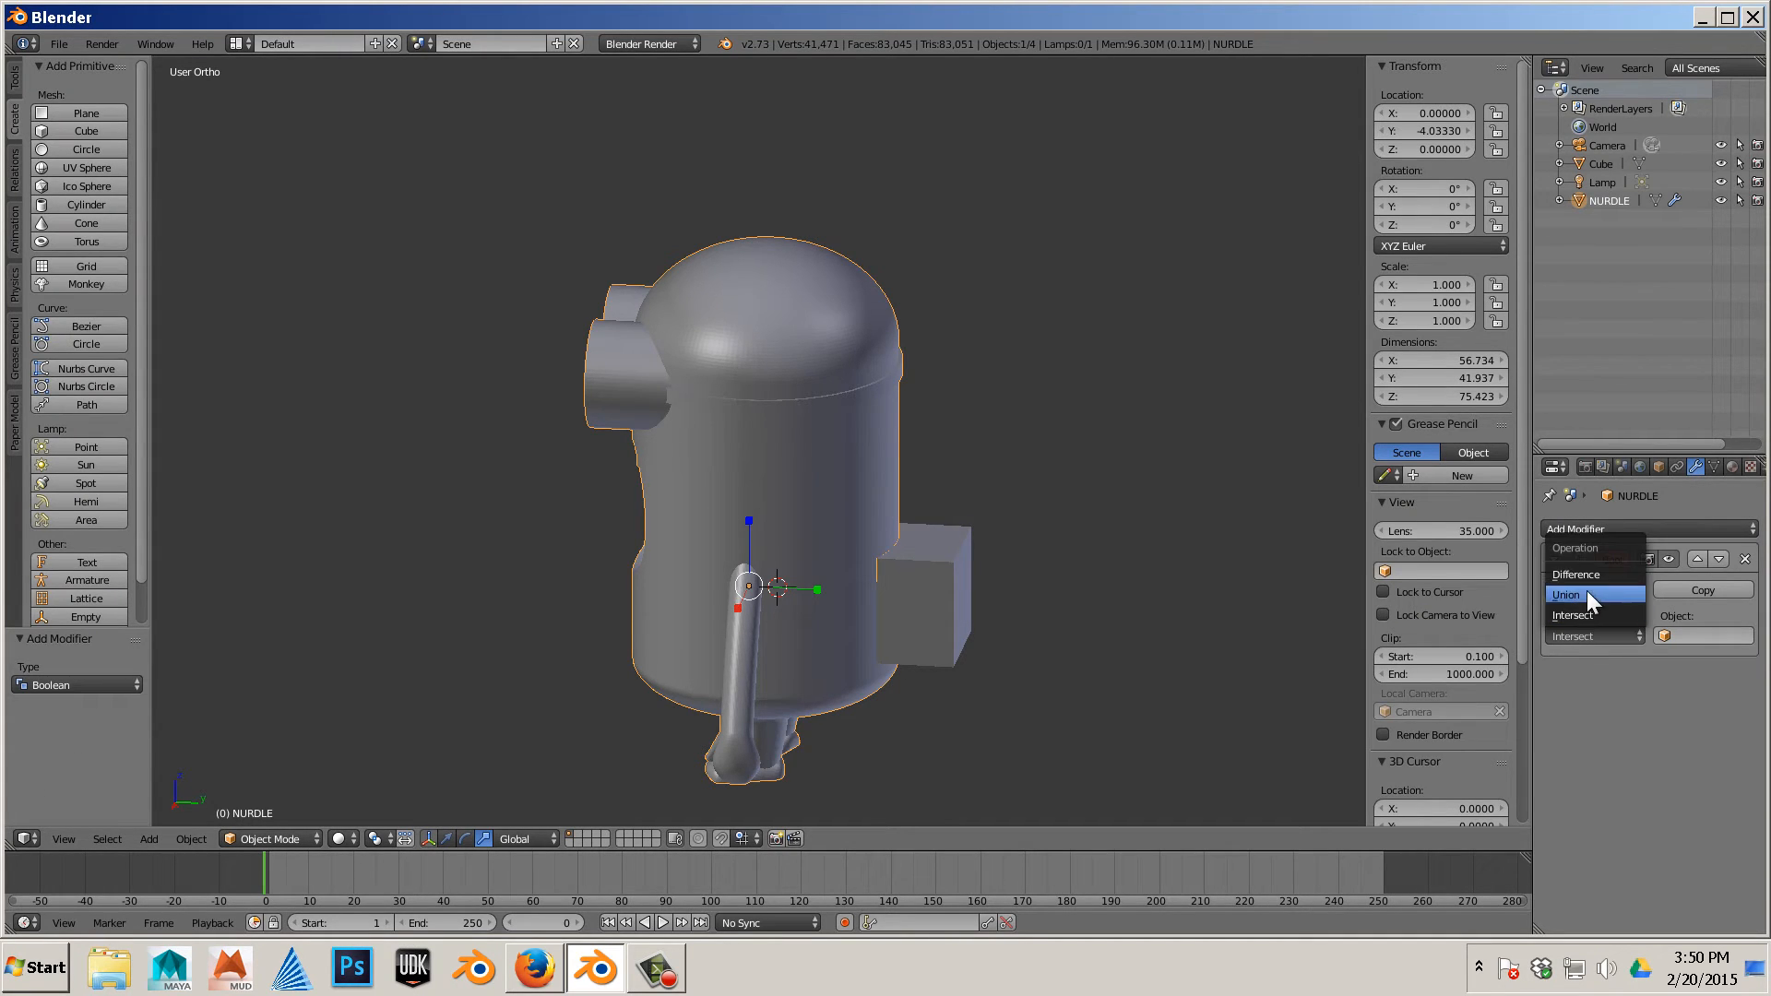
left_click(1586, 595)
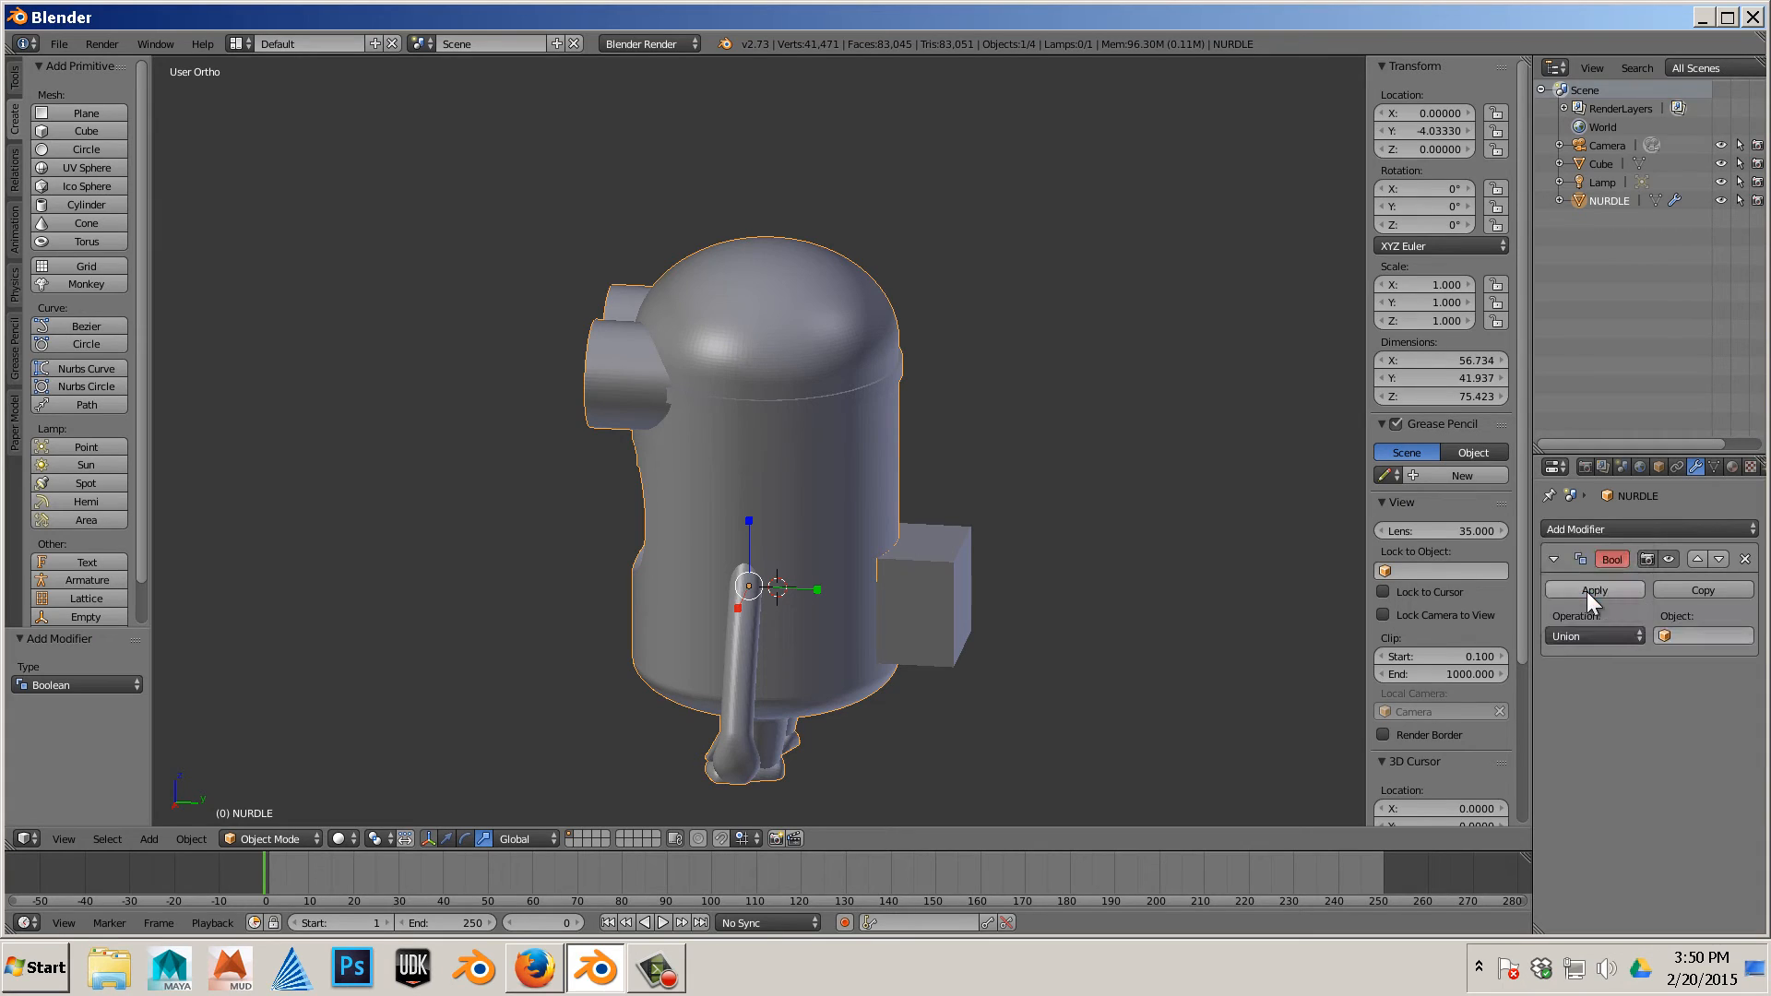
left_click(1688, 636)
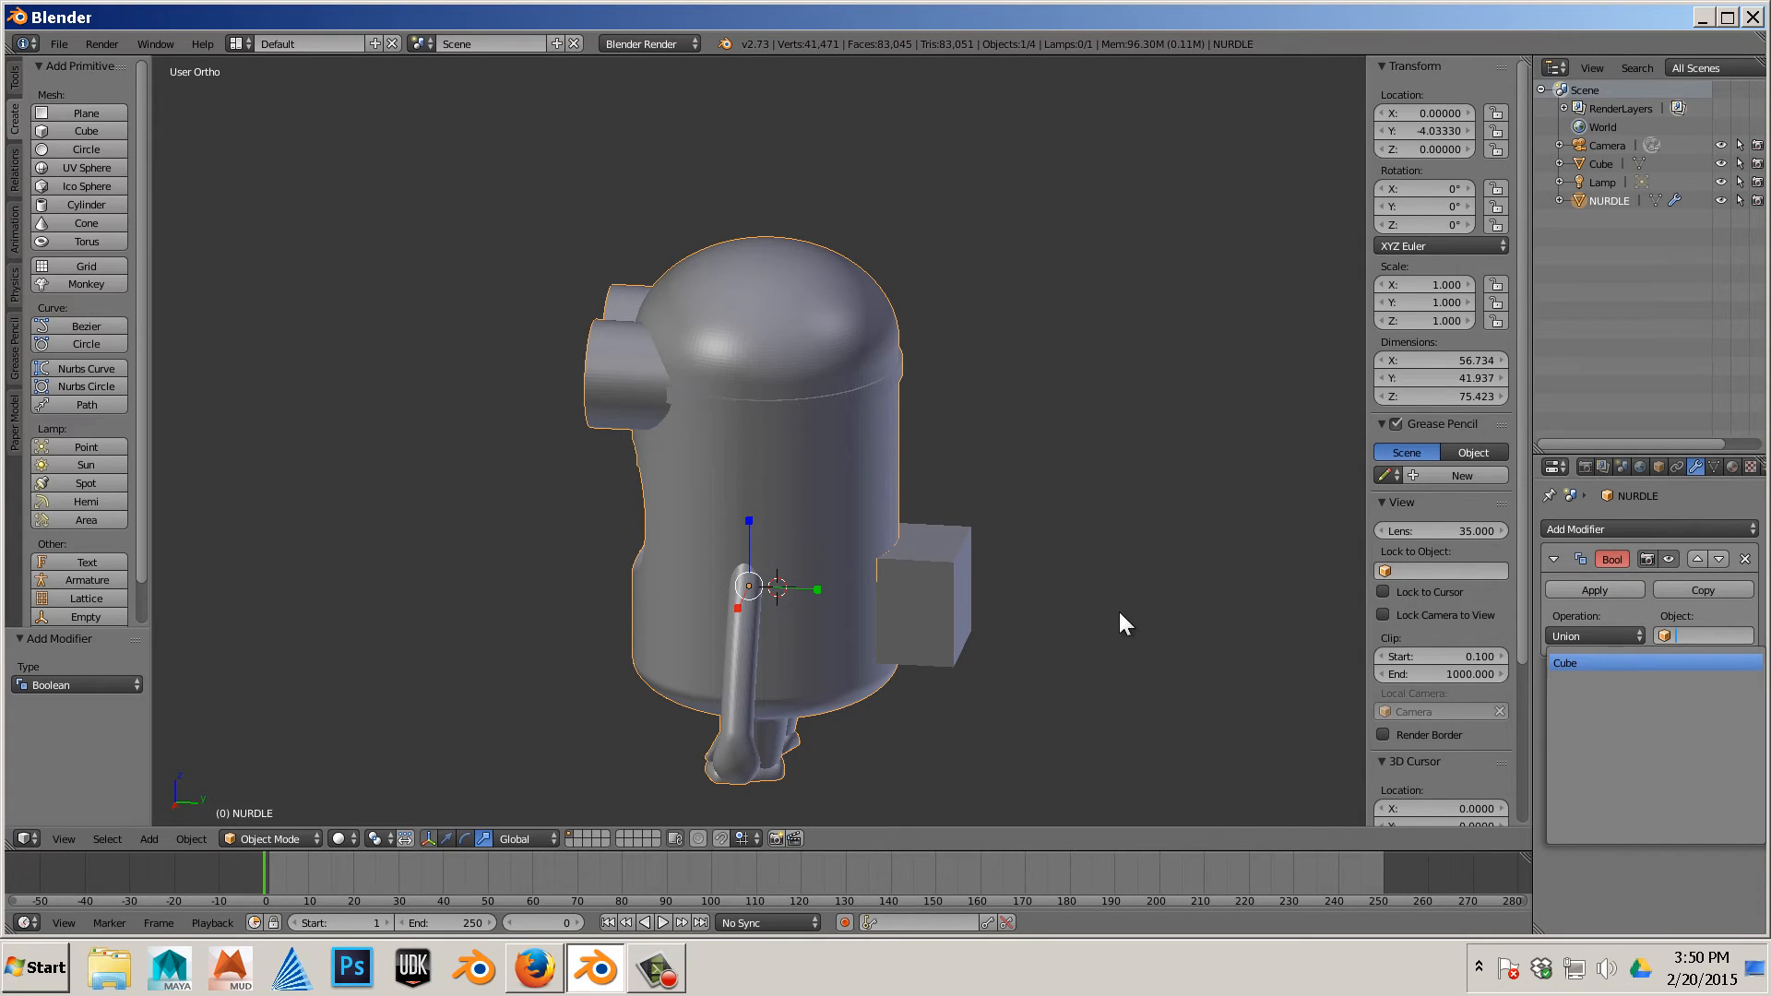
key("Return")
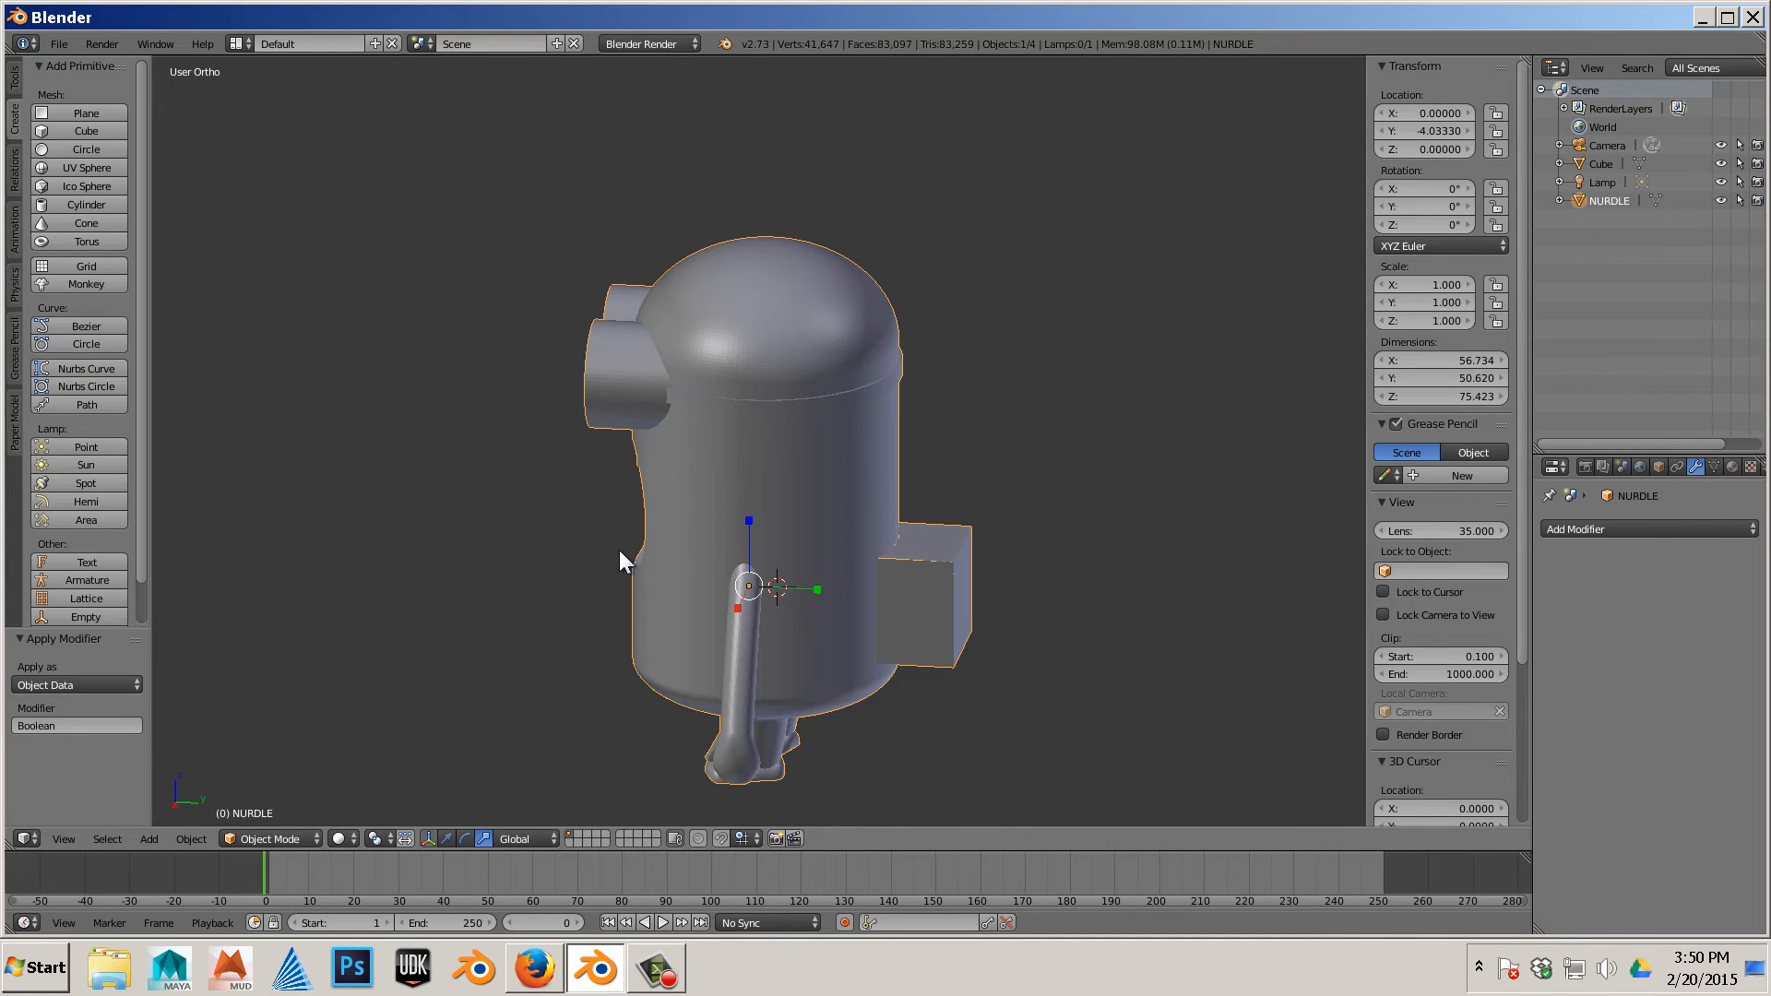
Move the character about 21.8 units in the negative Y direction, away from the separate cube
key("w")
key("a")
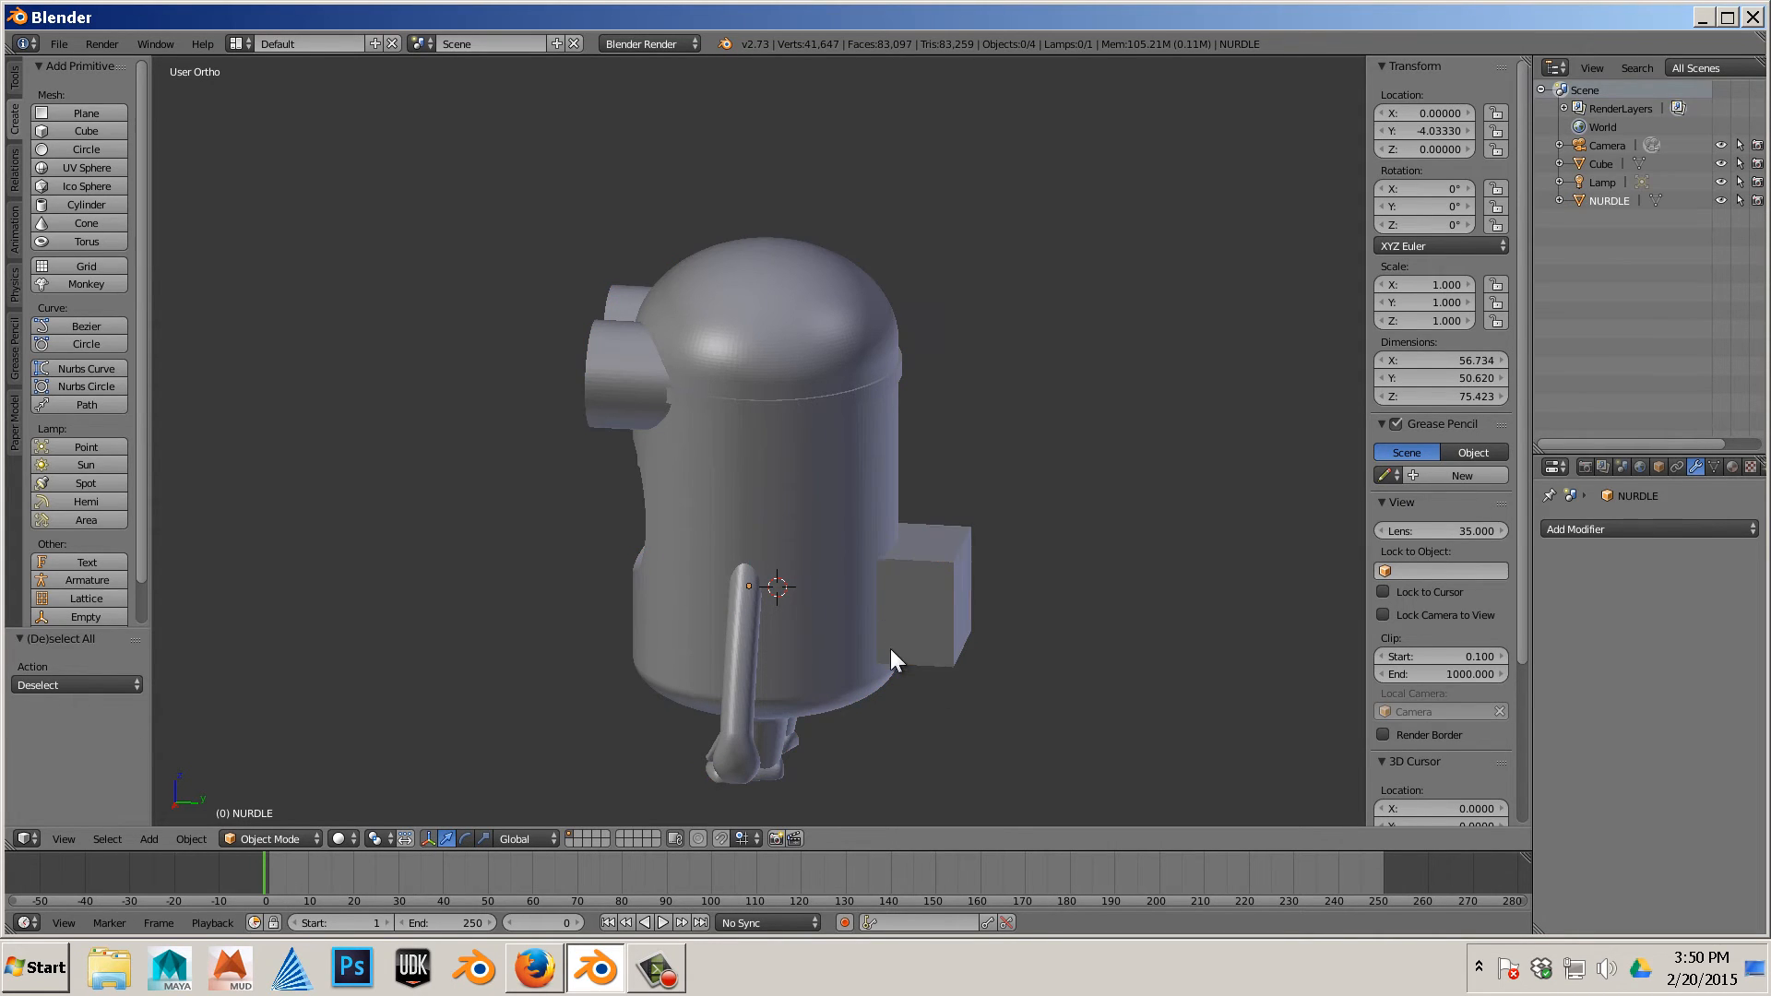
right_click(843, 602)
left_click_drag(822, 591, 662, 568)
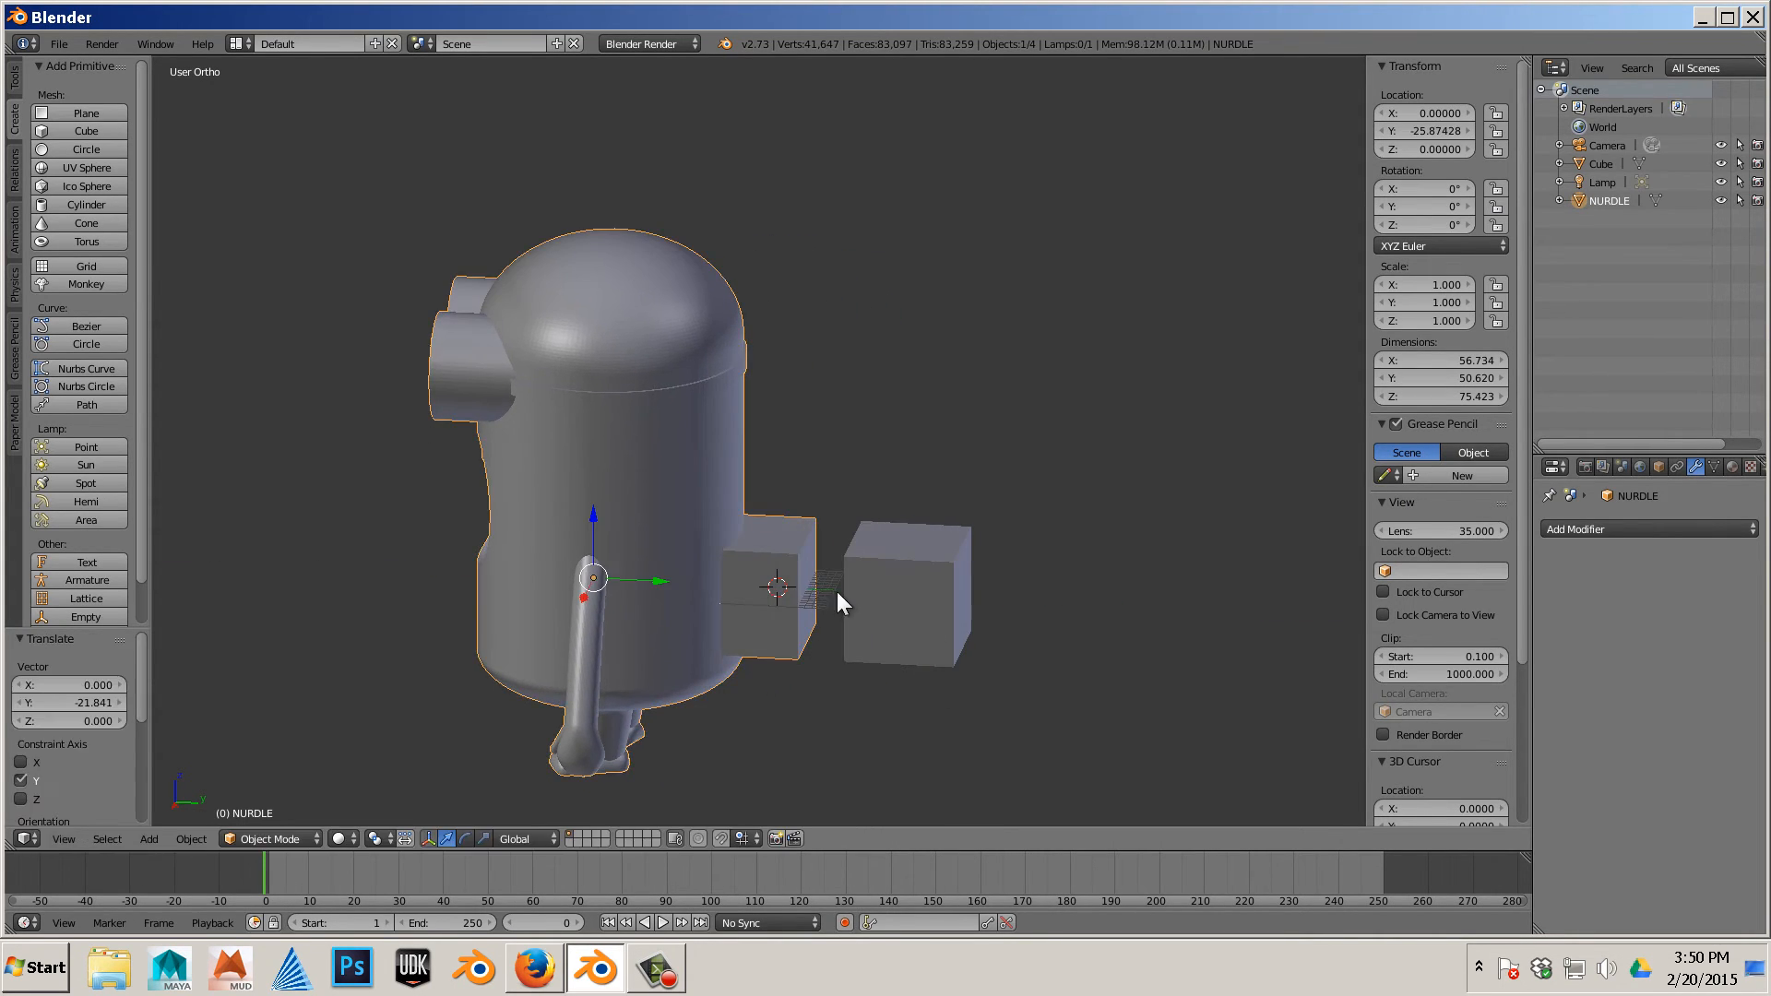
Enter Edit Mode on the character, clear the selection and select the geometry linked to the merged cube
scroll(805, 599, "up", 2)
middle_click_drag(881, 661, 843, 584)
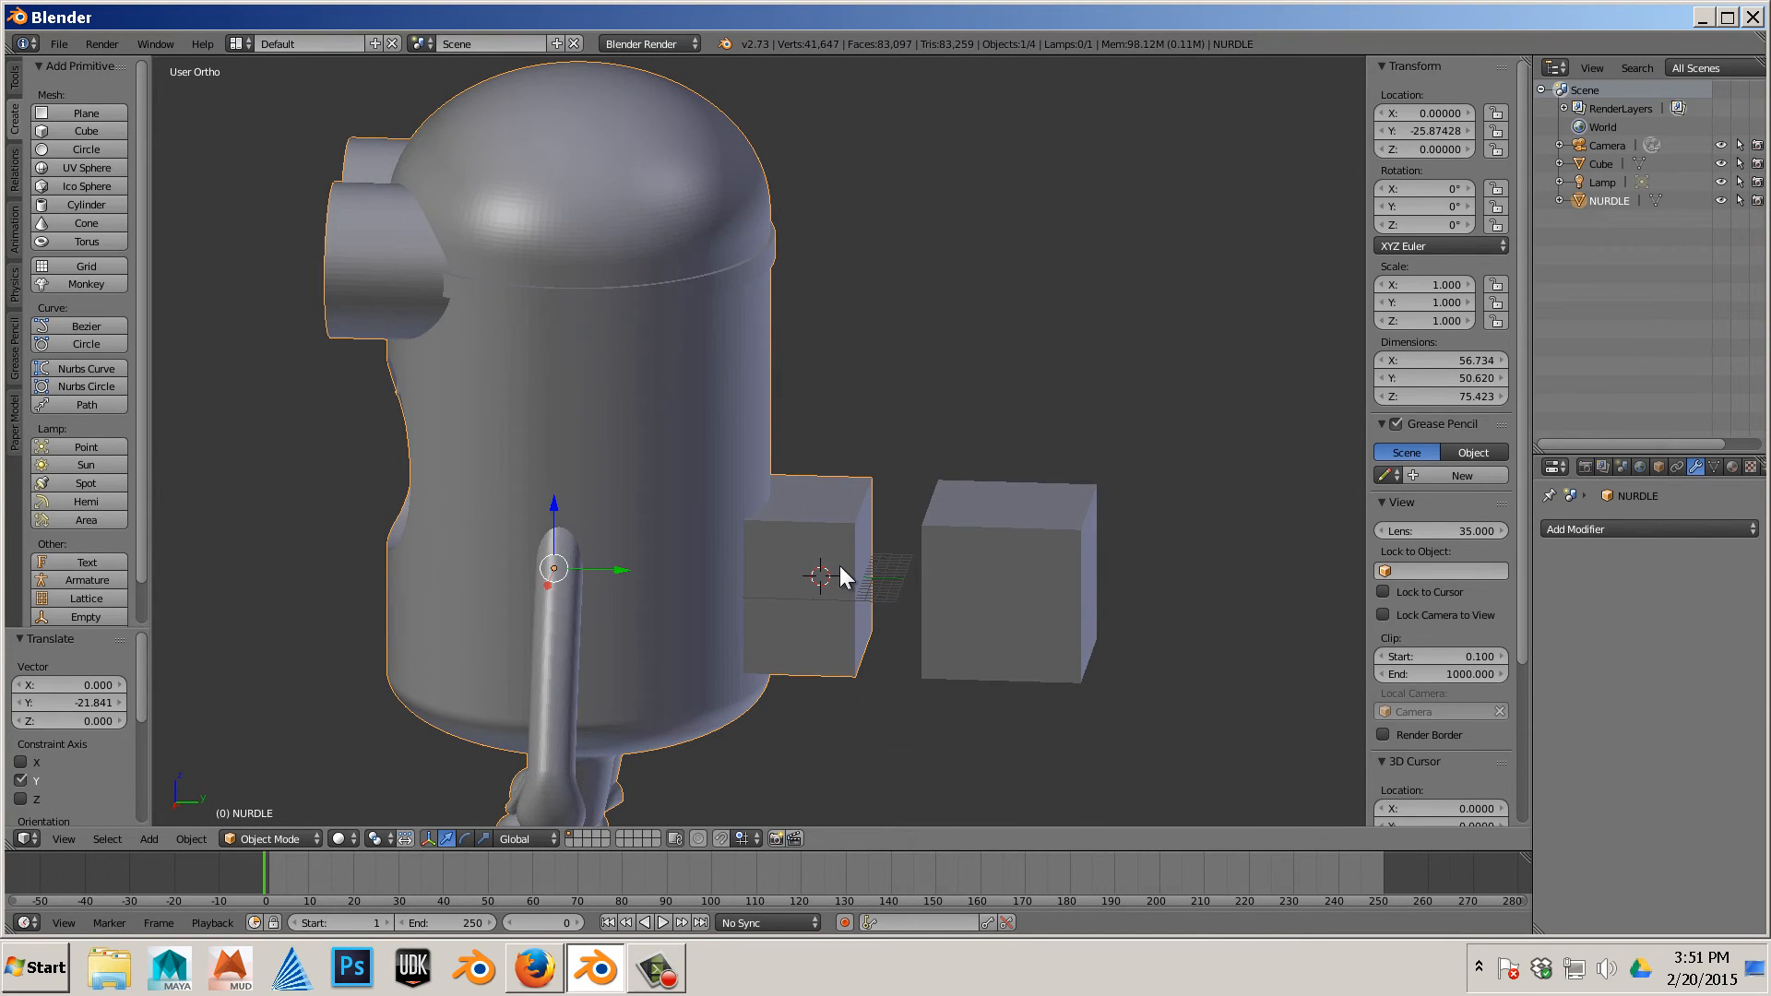
key("Tab")
key("a")
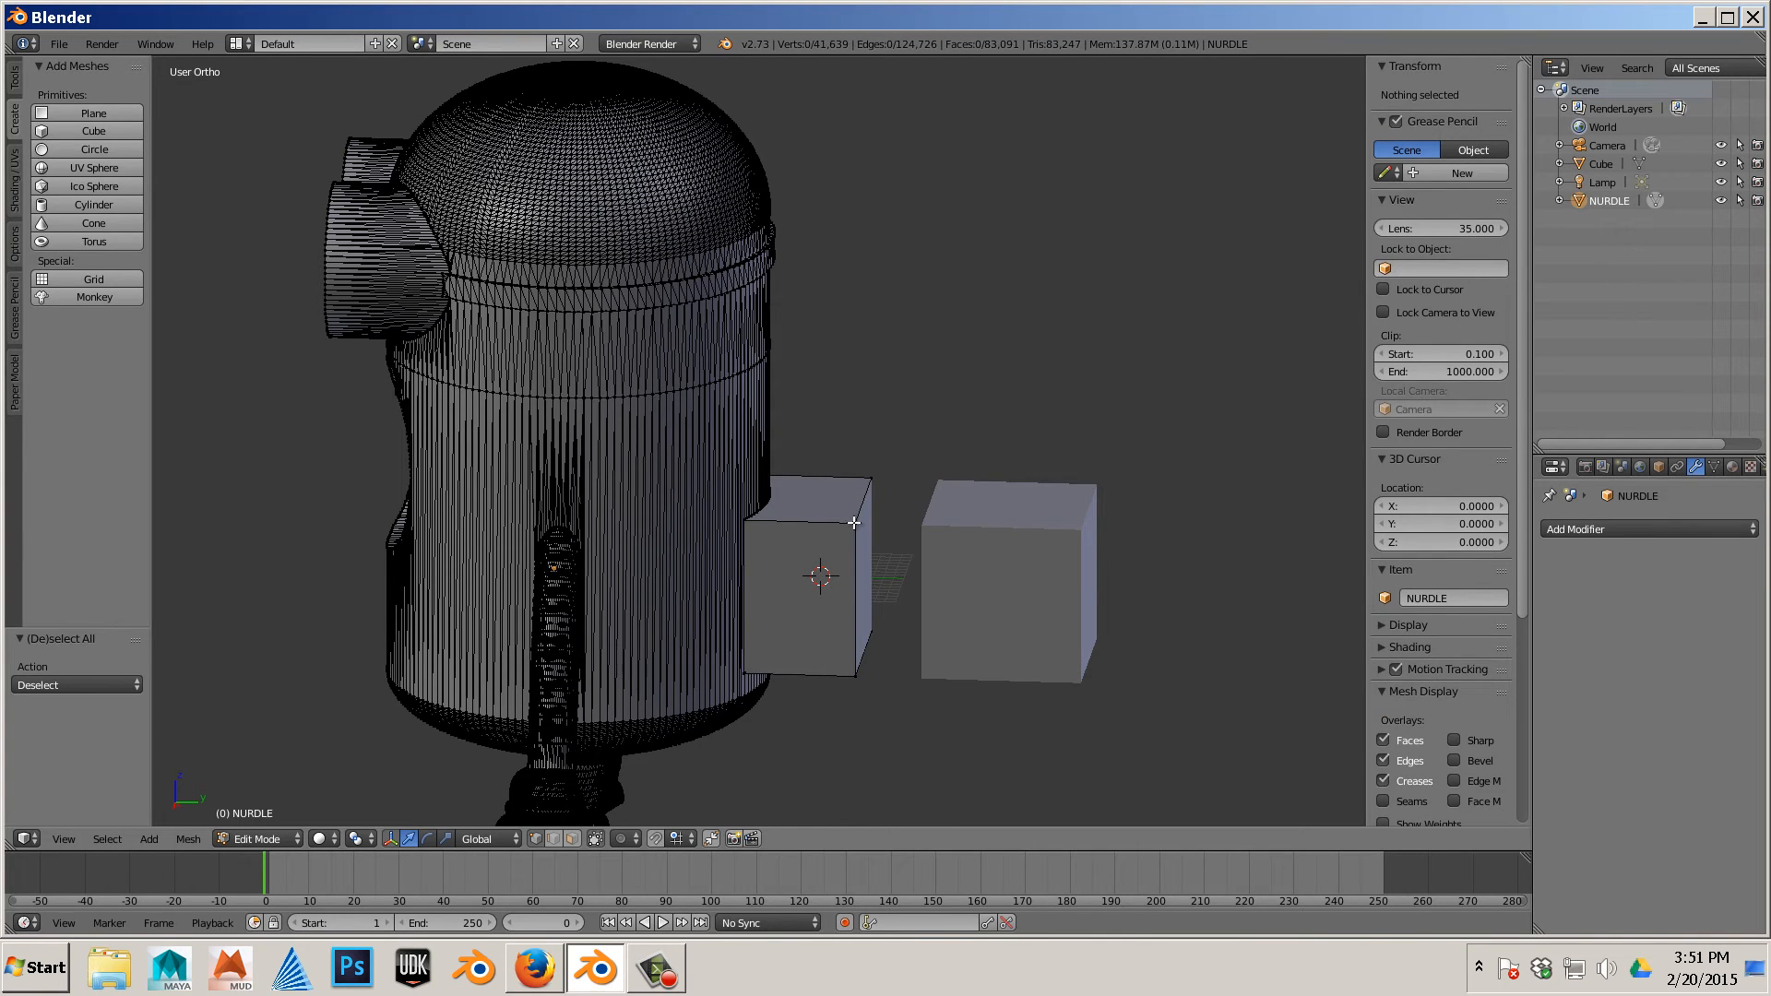
key("l")
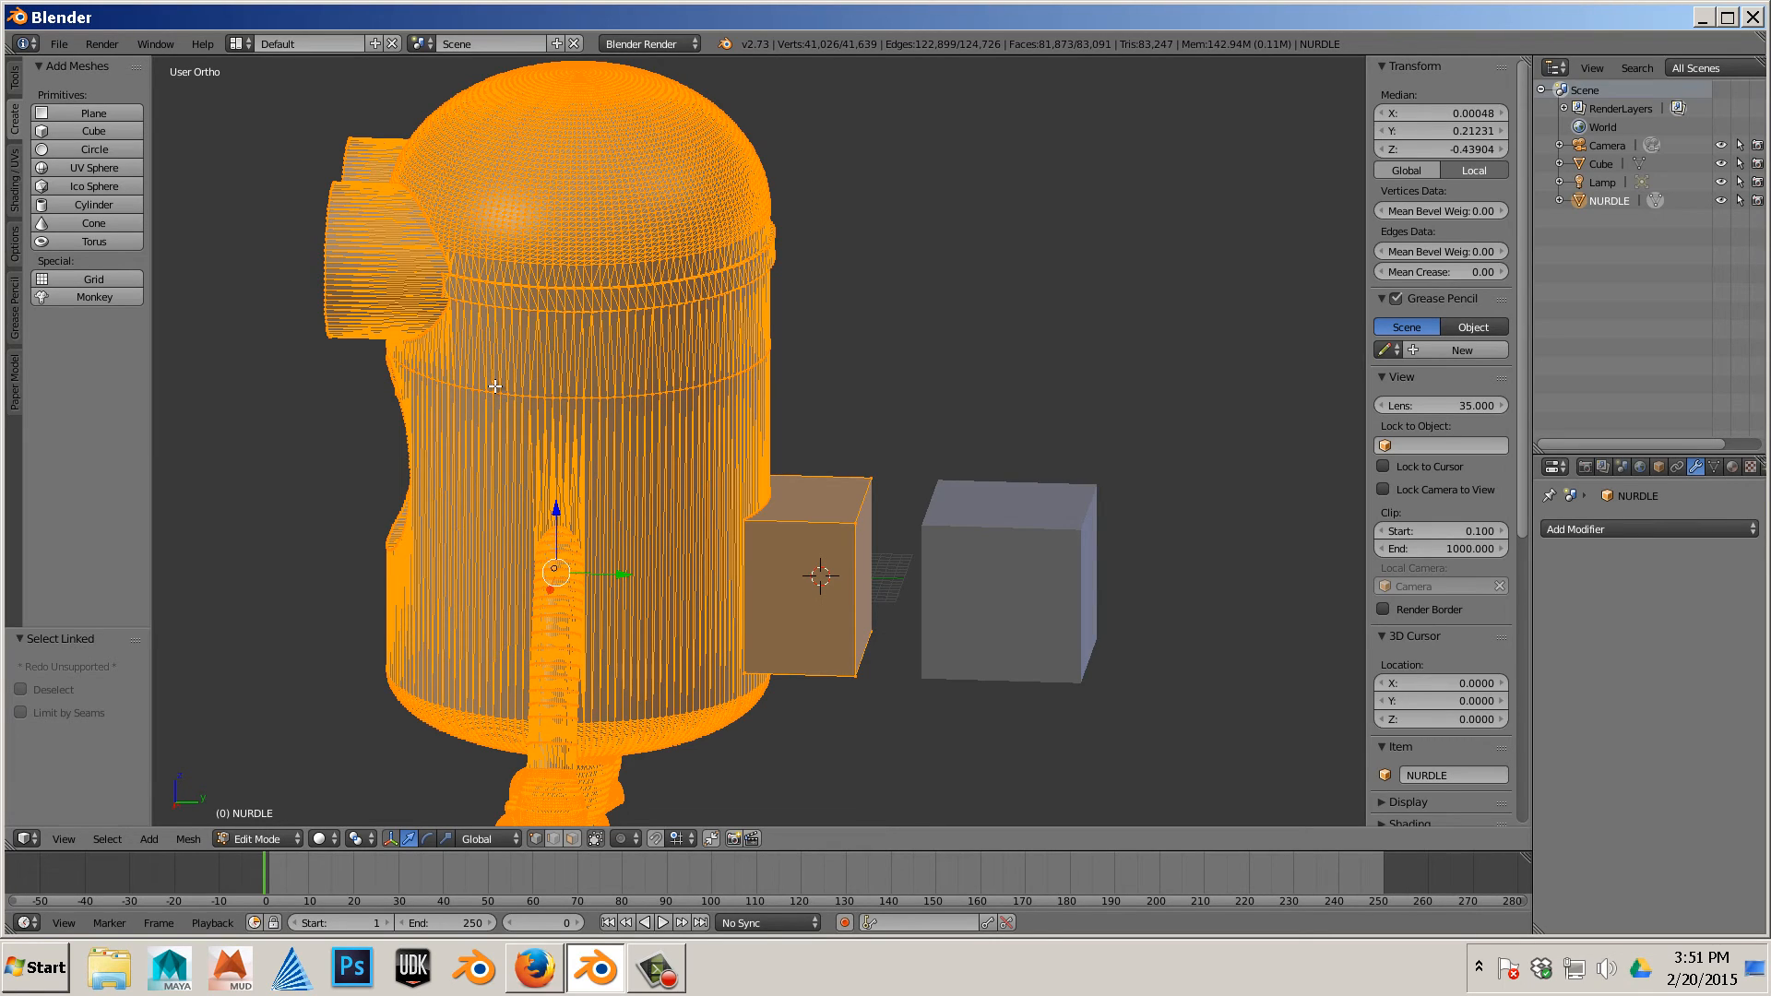
Examine the edges and vertices along the seam where the merged cube meets the character's back
middle_click_drag(715, 576, 610, 567)
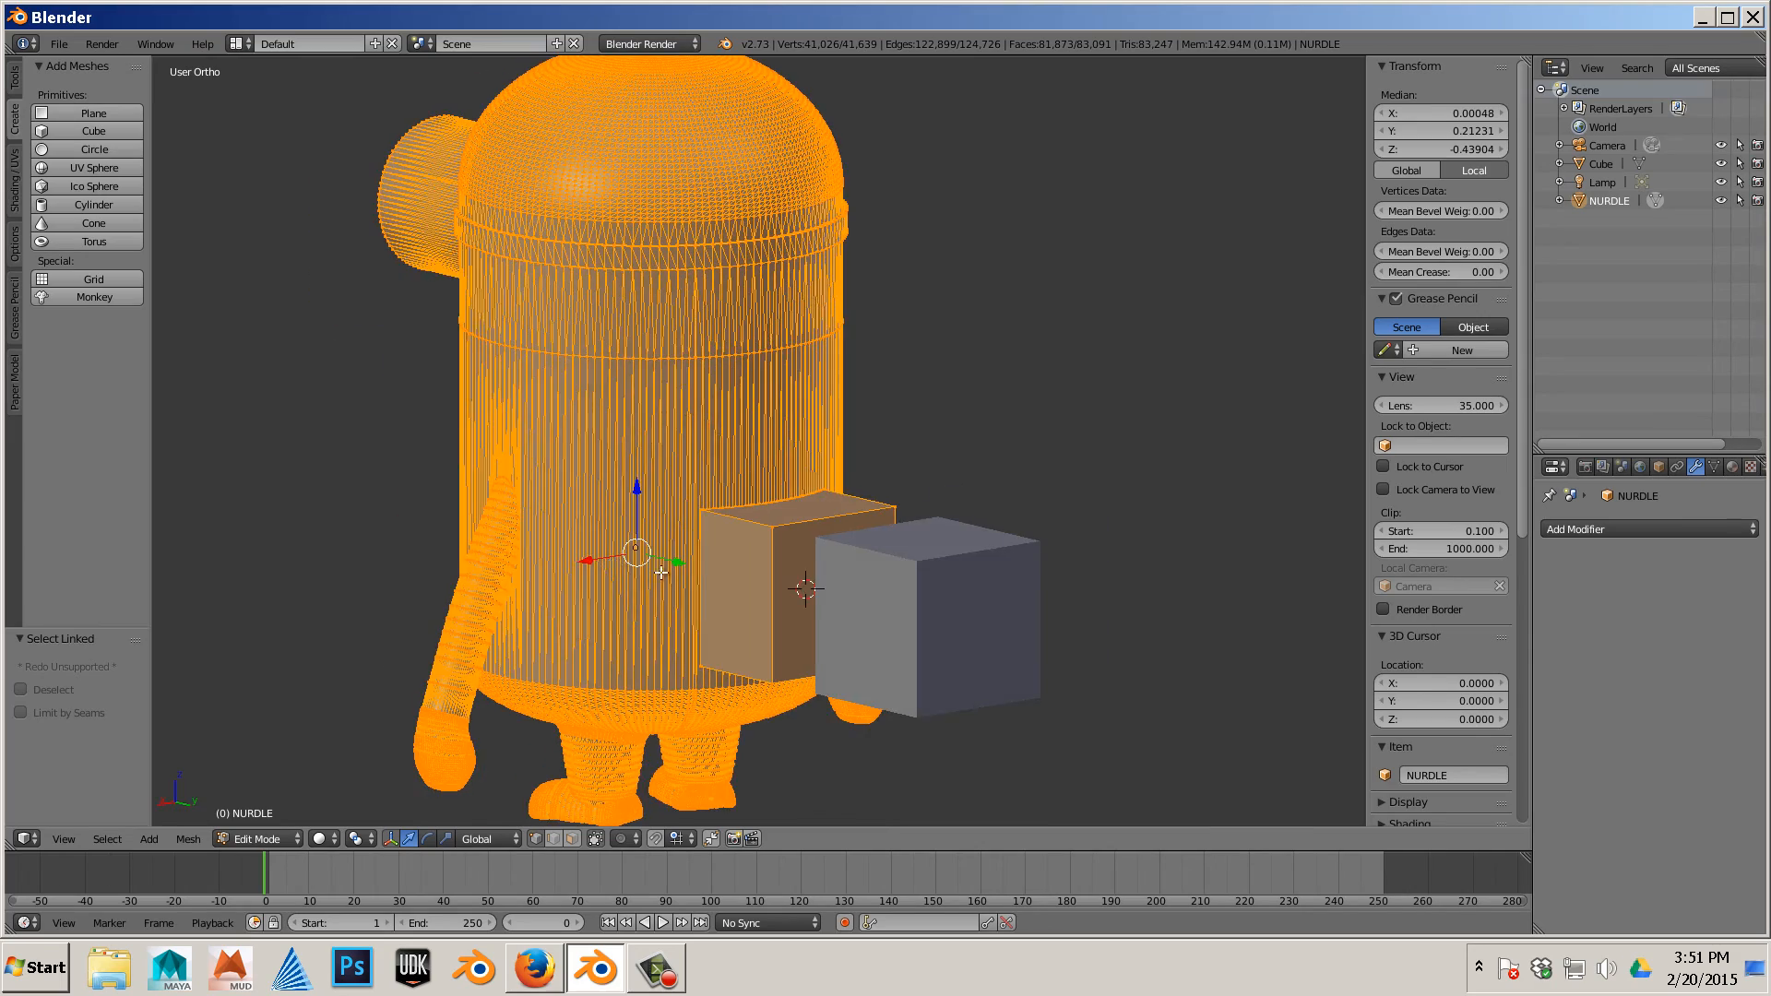
scroll(660, 572, "up", 6)
middle_click_drag(800, 601, 945, 379, "shift")
middle_click_drag(807, 450, 814, 474)
scroll(815, 474, "up", 5)
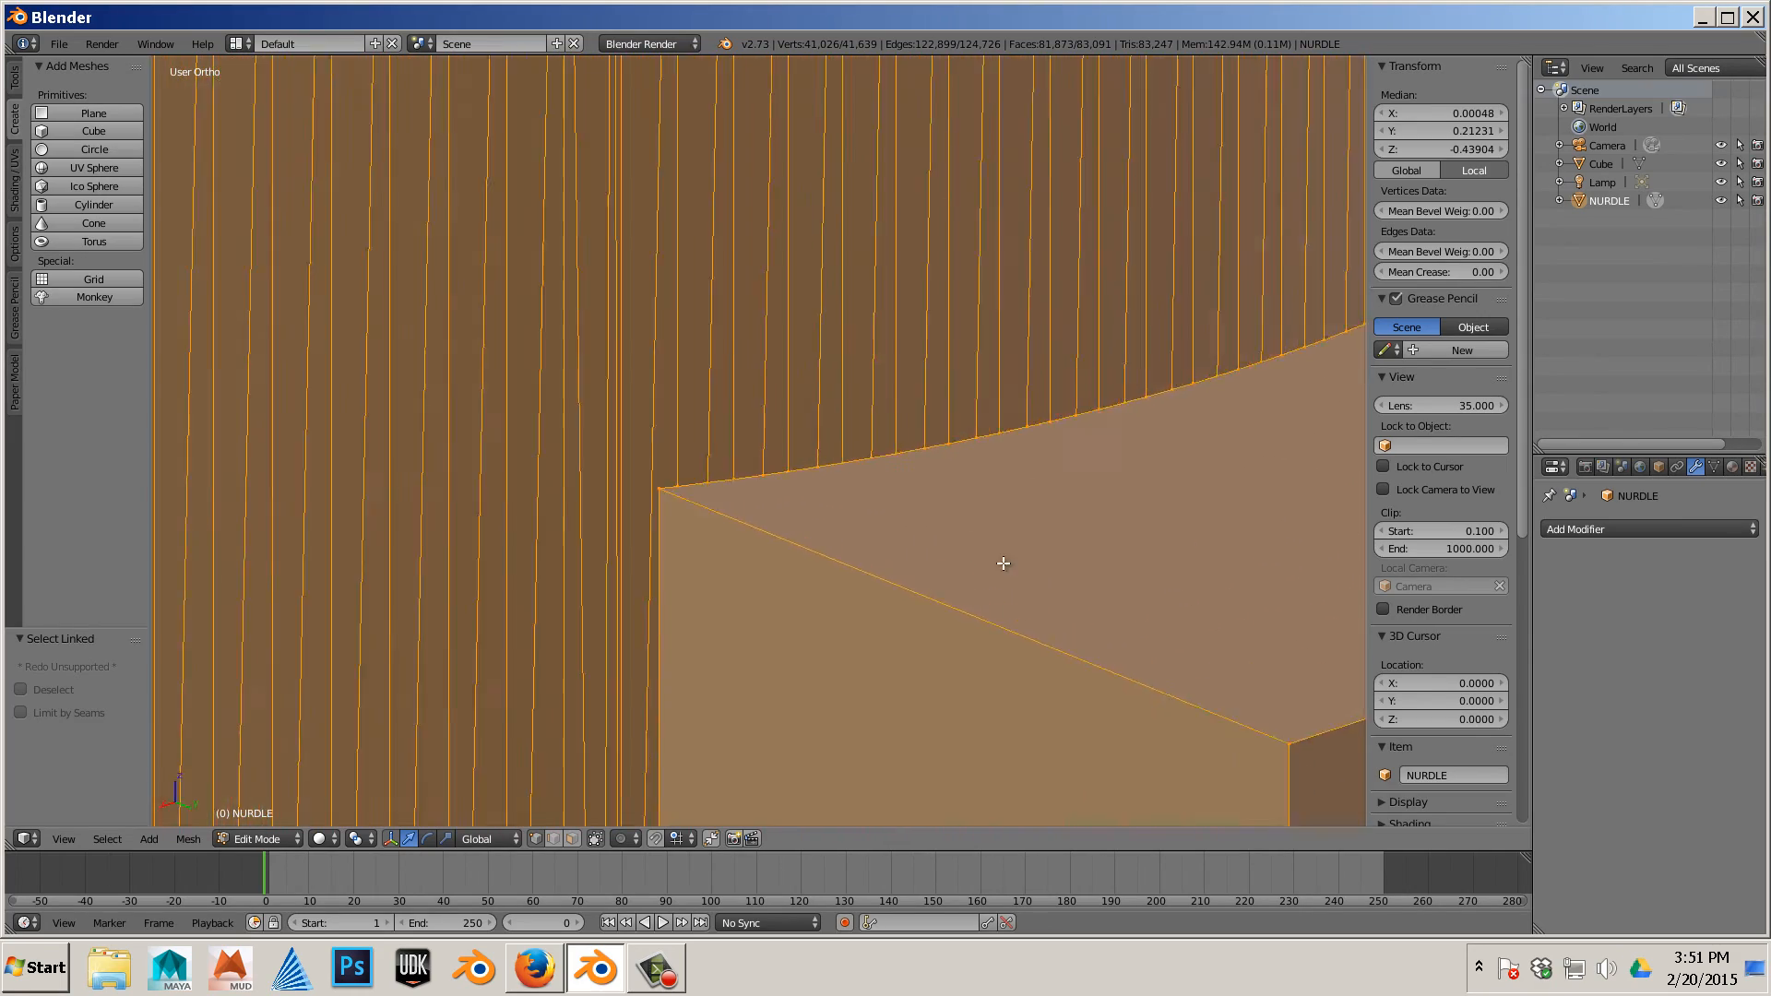
scroll(1003, 563, "up", 3)
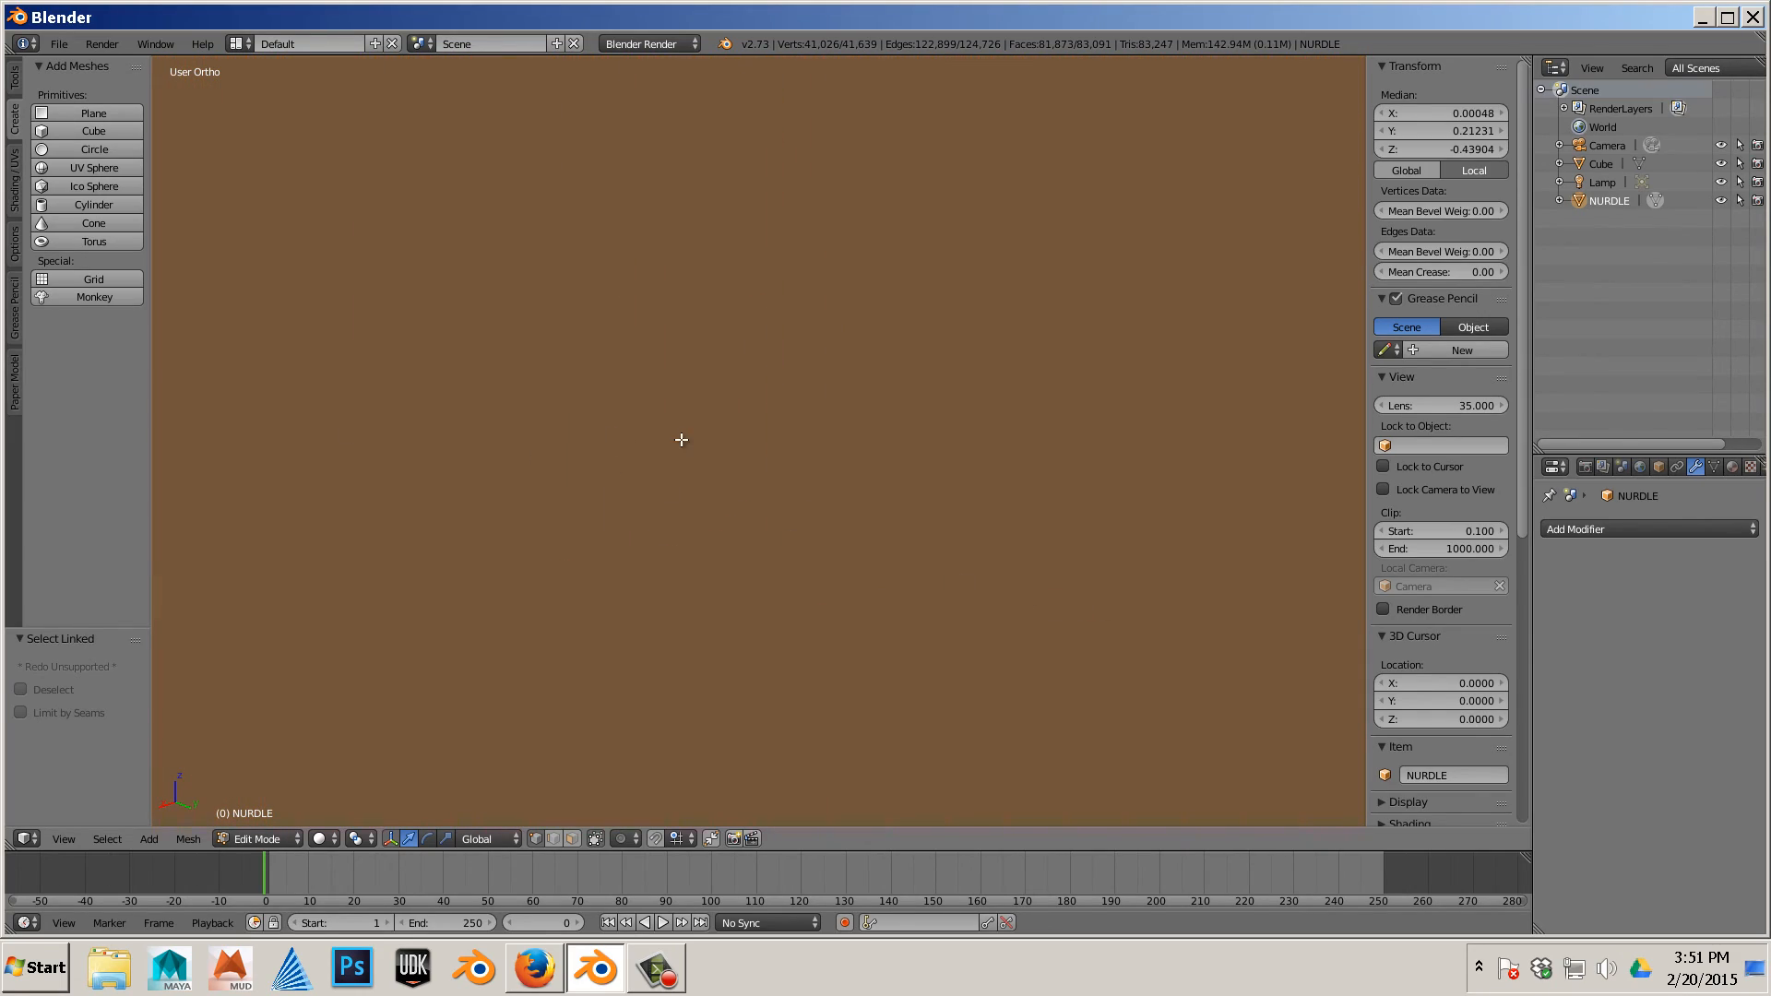
scroll(866, 494, "down", 5)
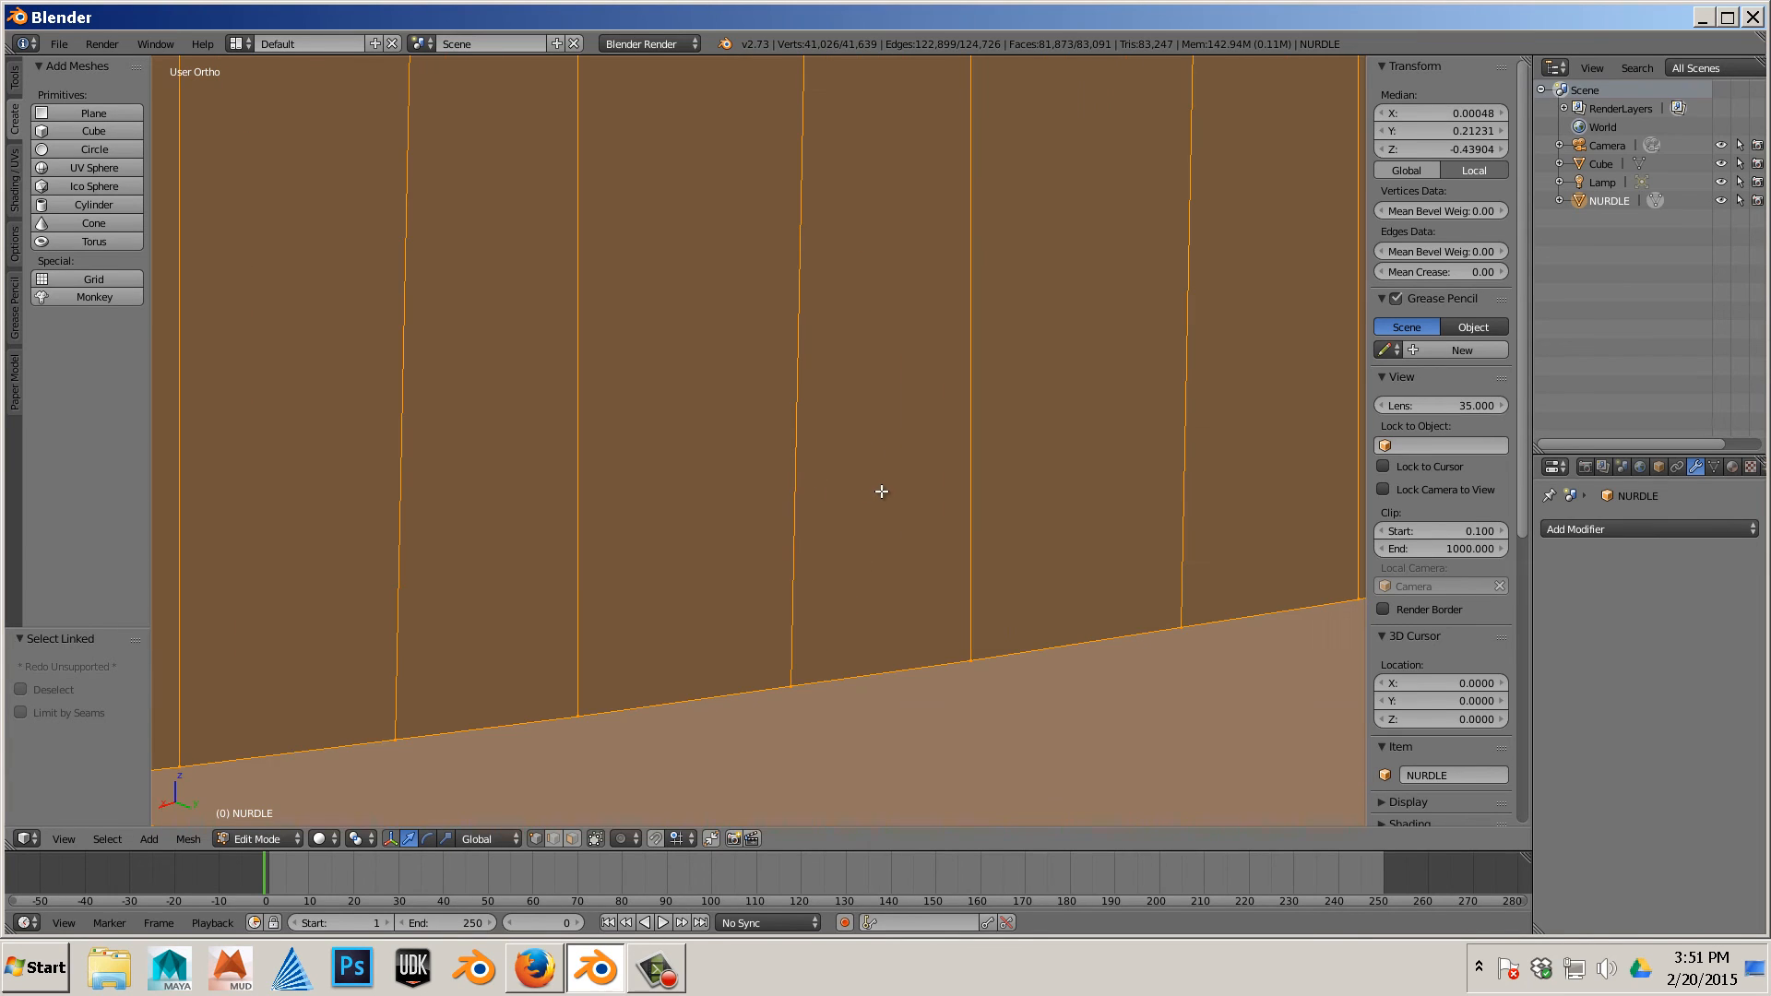
scroll(881, 491, "down", 2)
Raise a single vertex on the cube seam about 0.325 units along Z, and undo that move
right_click(778, 582)
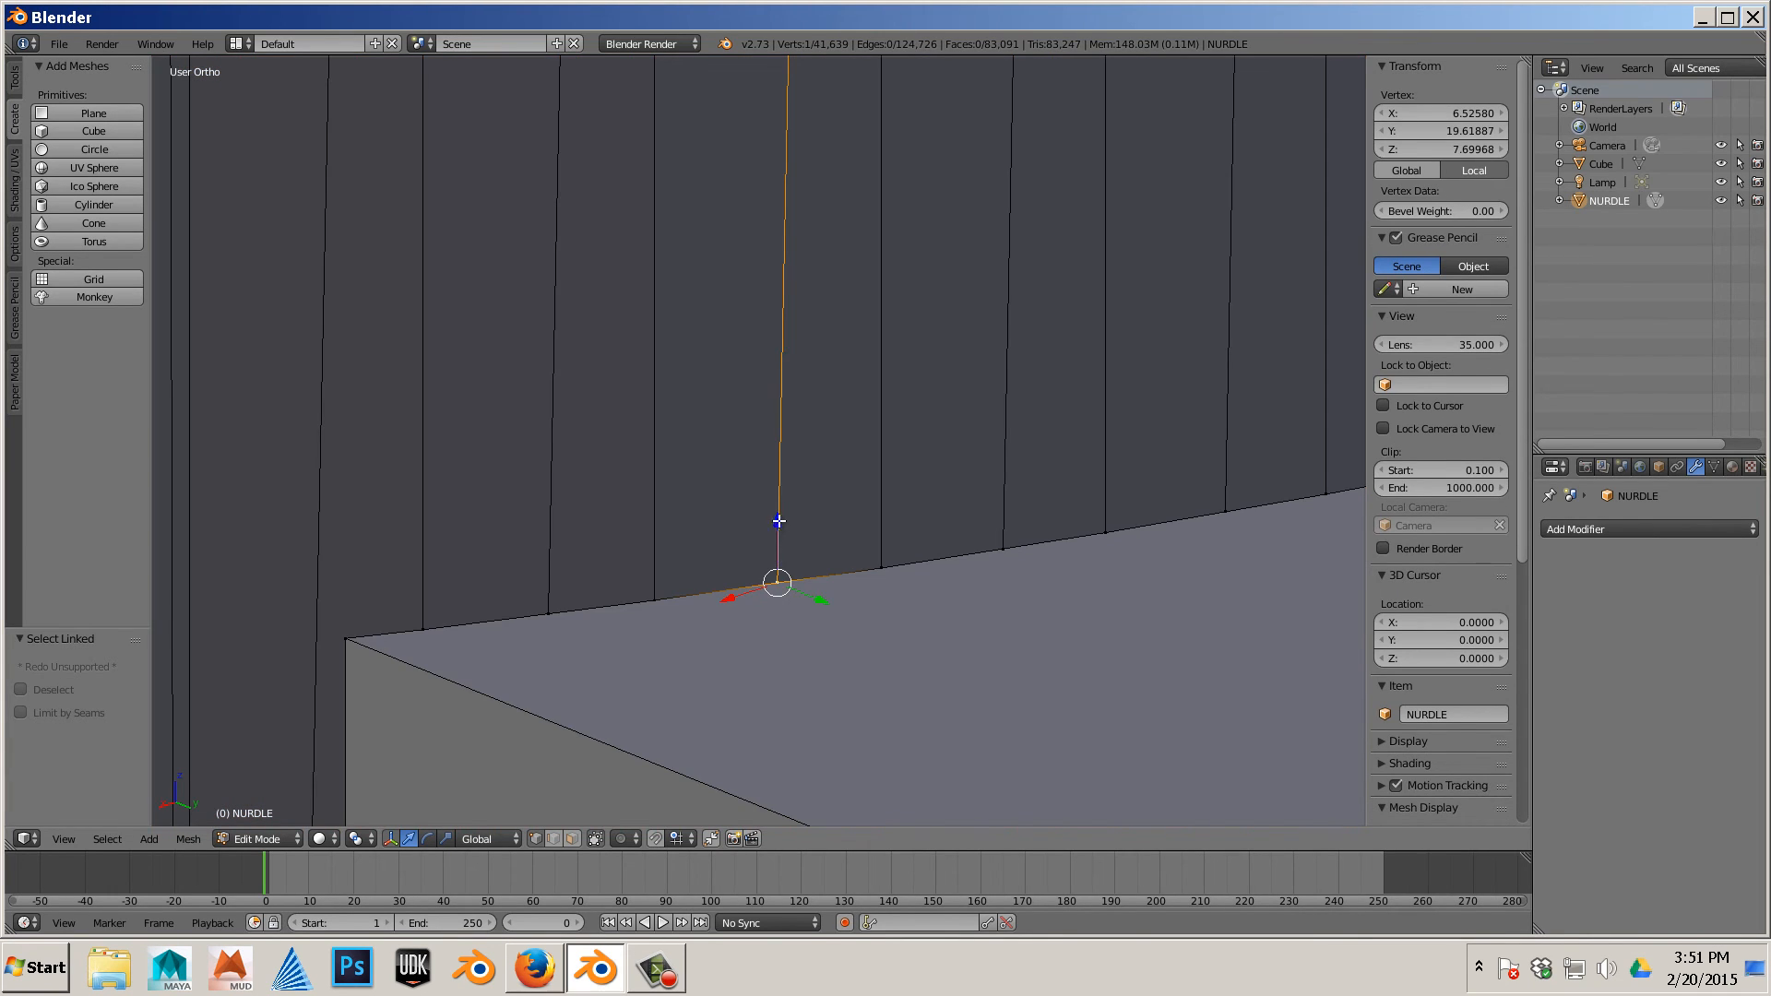
left_click_drag(779, 521, 779, 416)
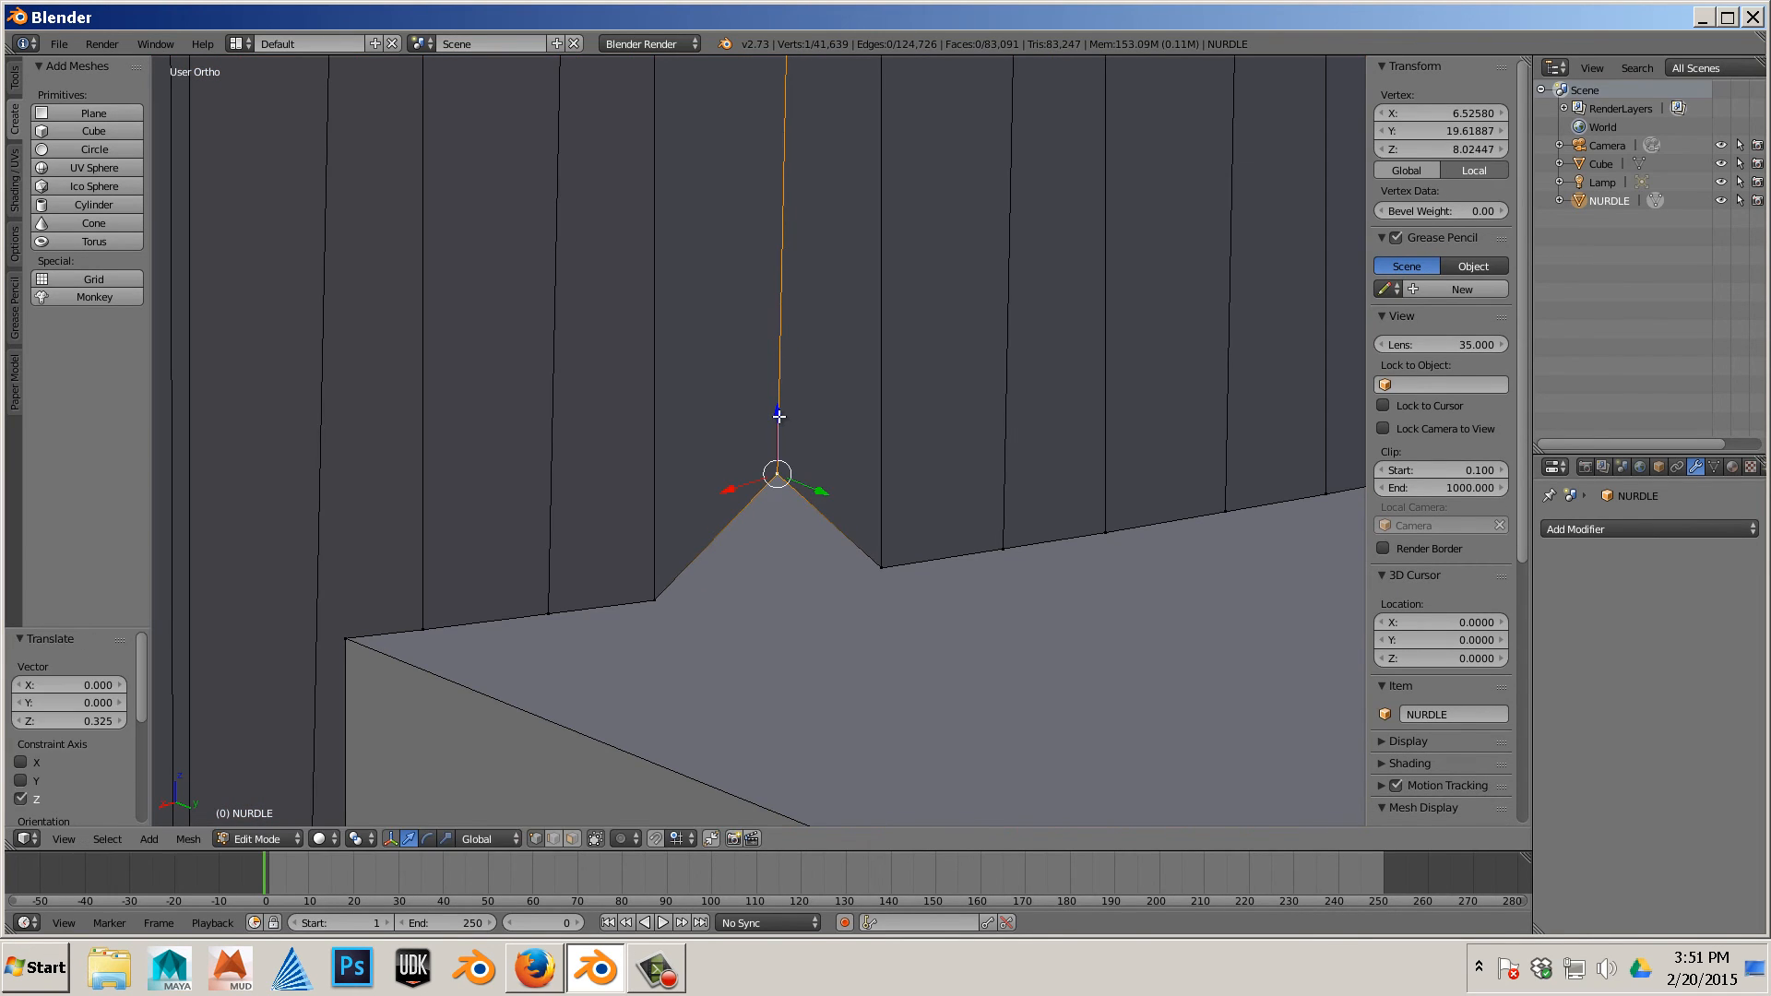
key("ctrl+z")
Undo the vertex selection, the linked selection and the cube union on the character's mesh
scroll(778, 417, "down", 6)
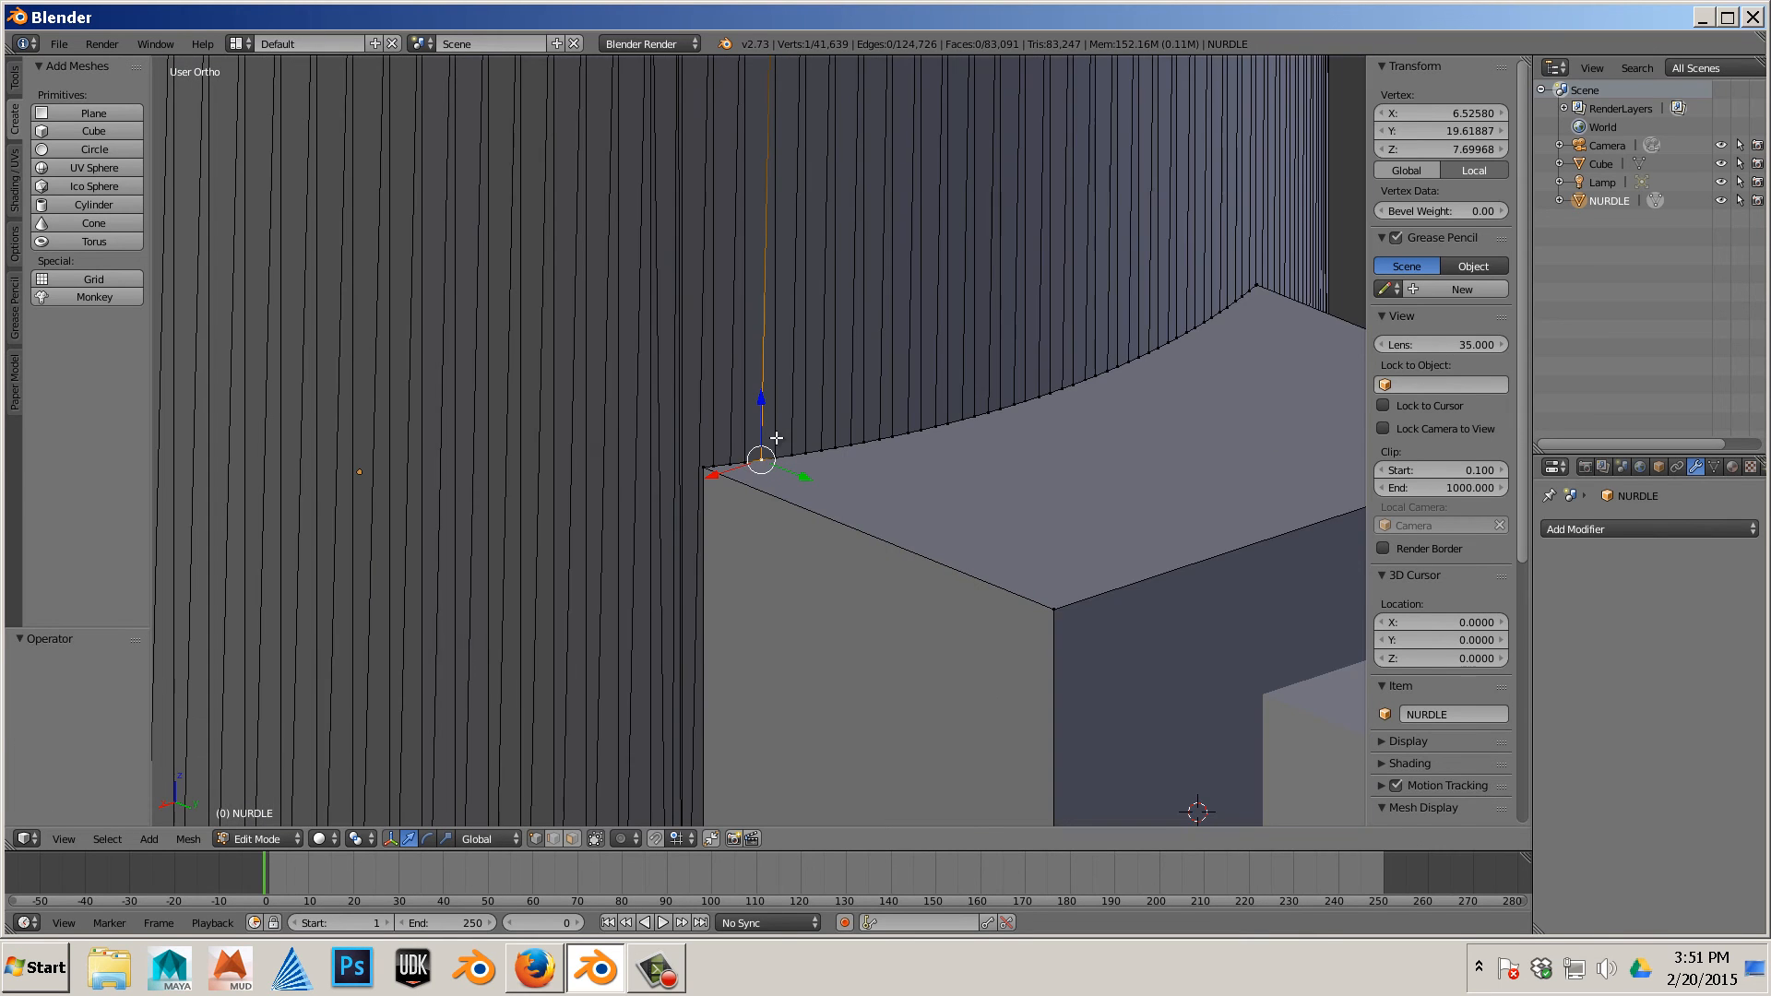
scroll(777, 439, "down", 6)
middle_click_drag(486, 526, 556, 515)
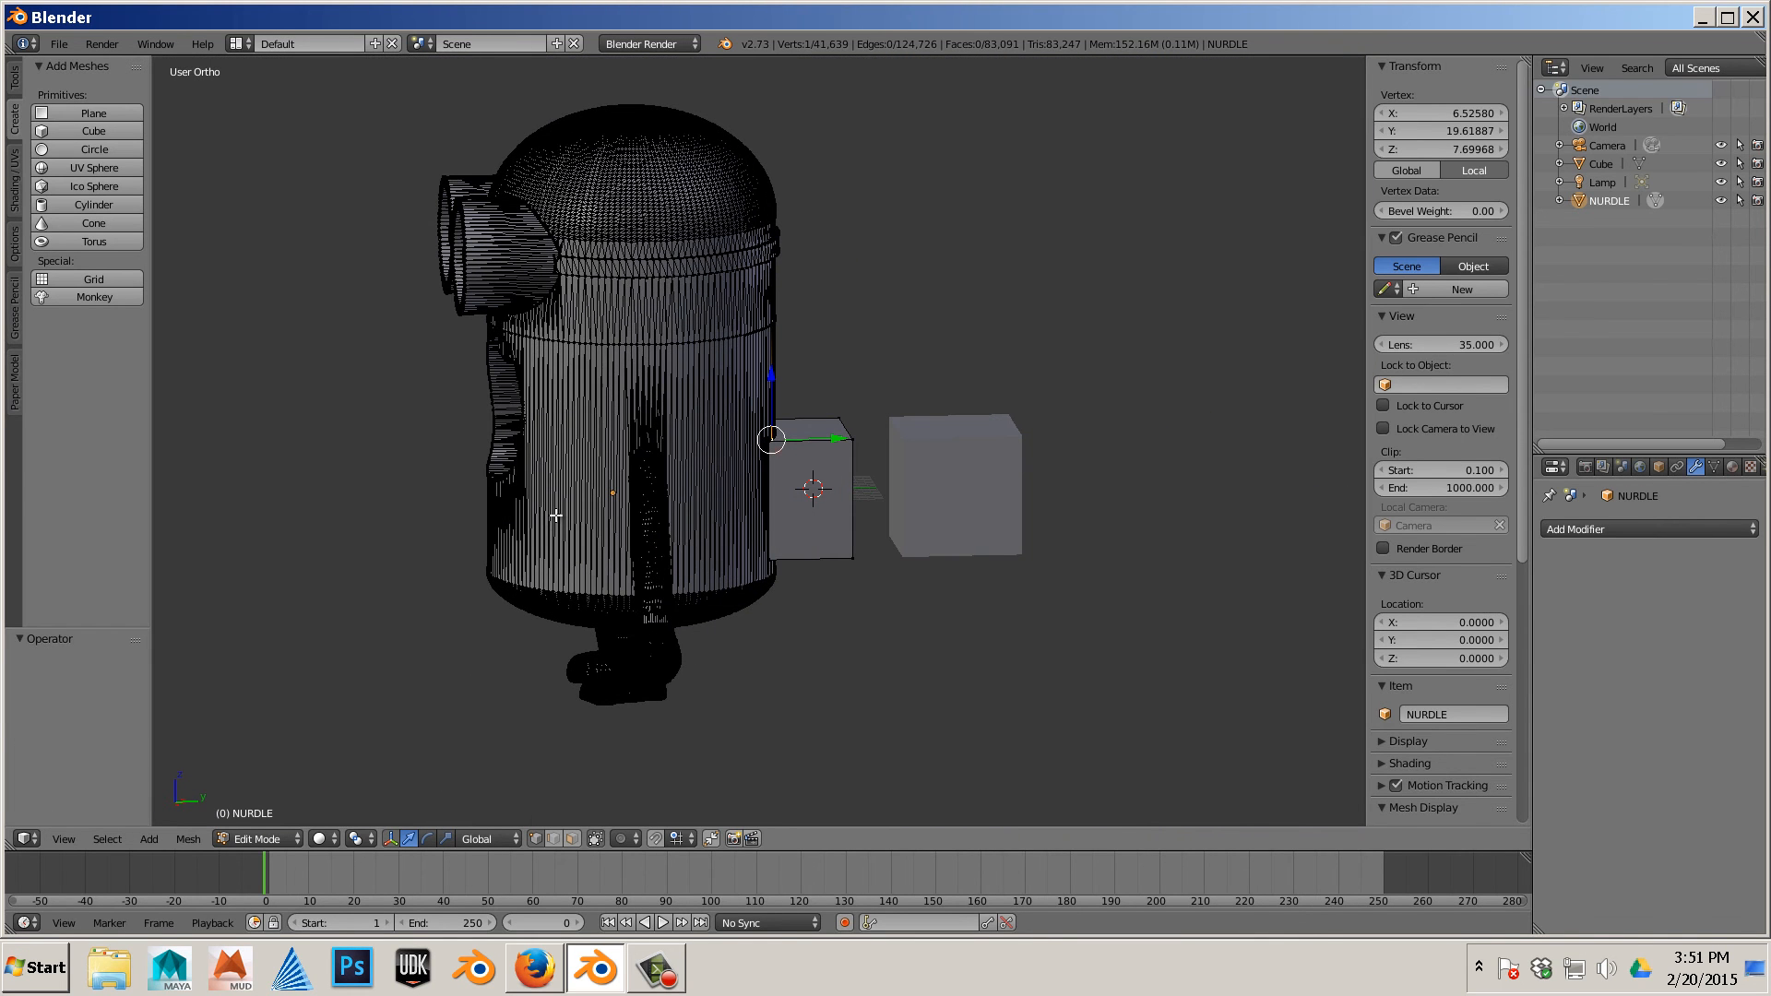
key("ctrl+z")
key("ctrl+z")
key("ctrl+z")
key("ctrl+z")
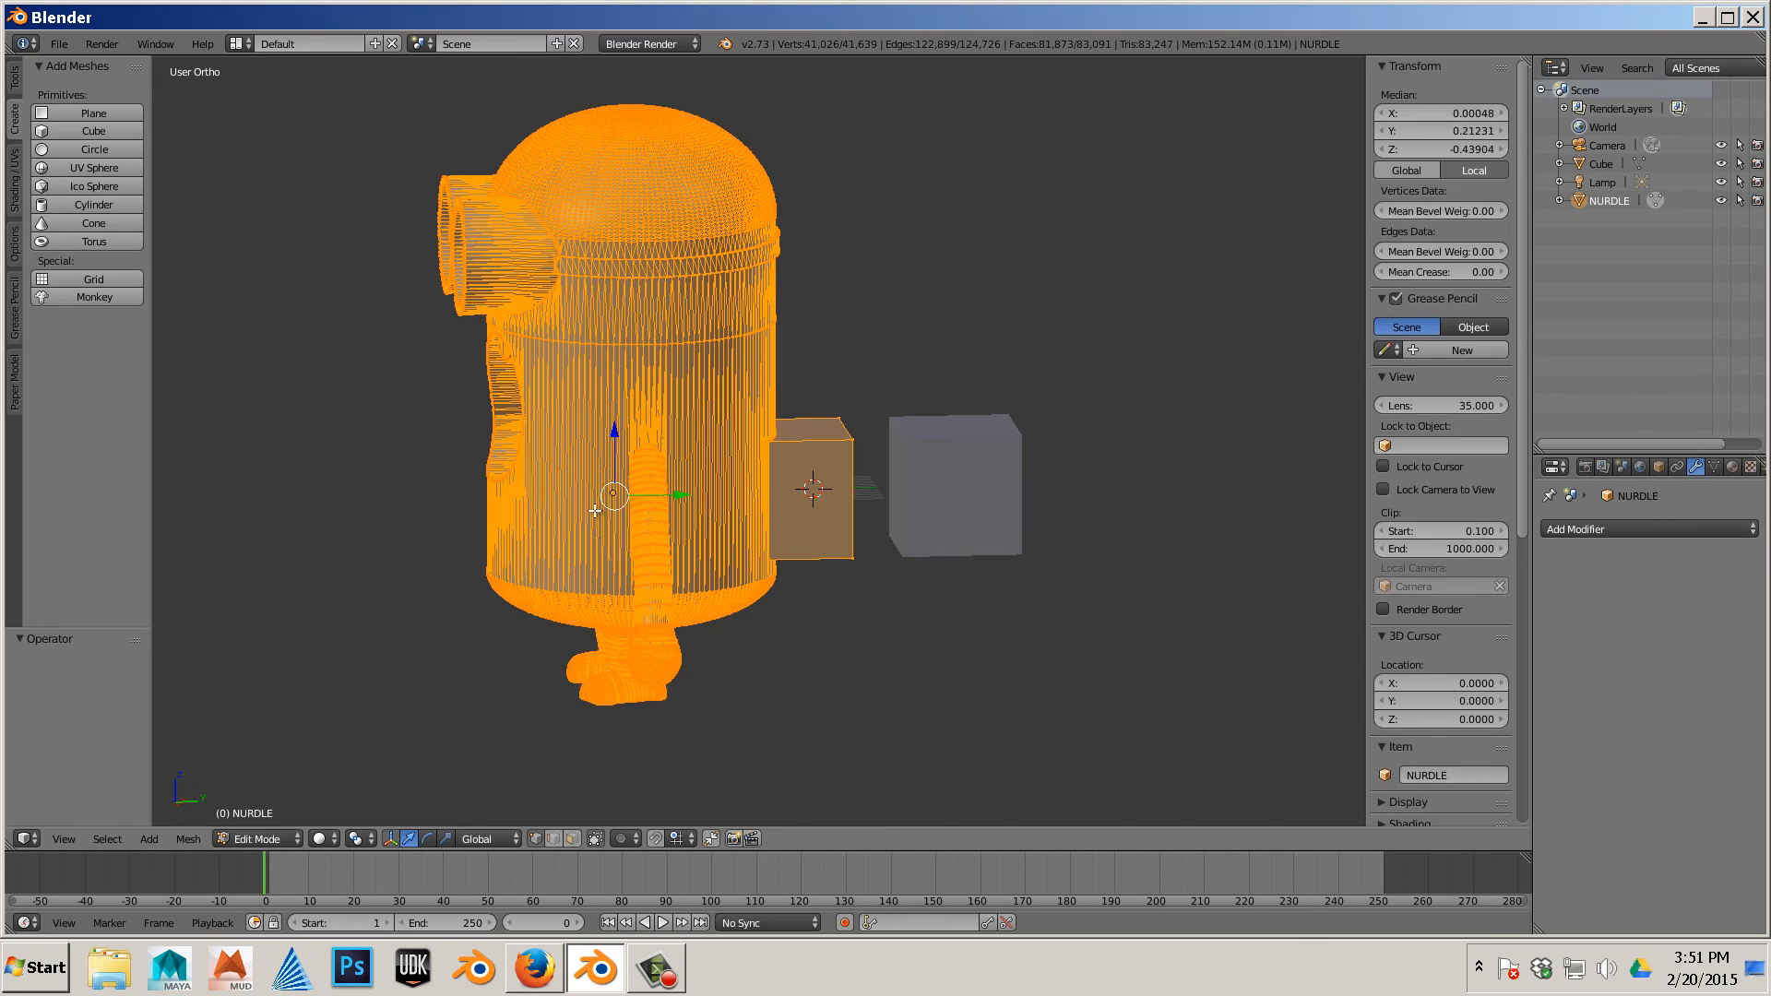
key("ctrl+z")
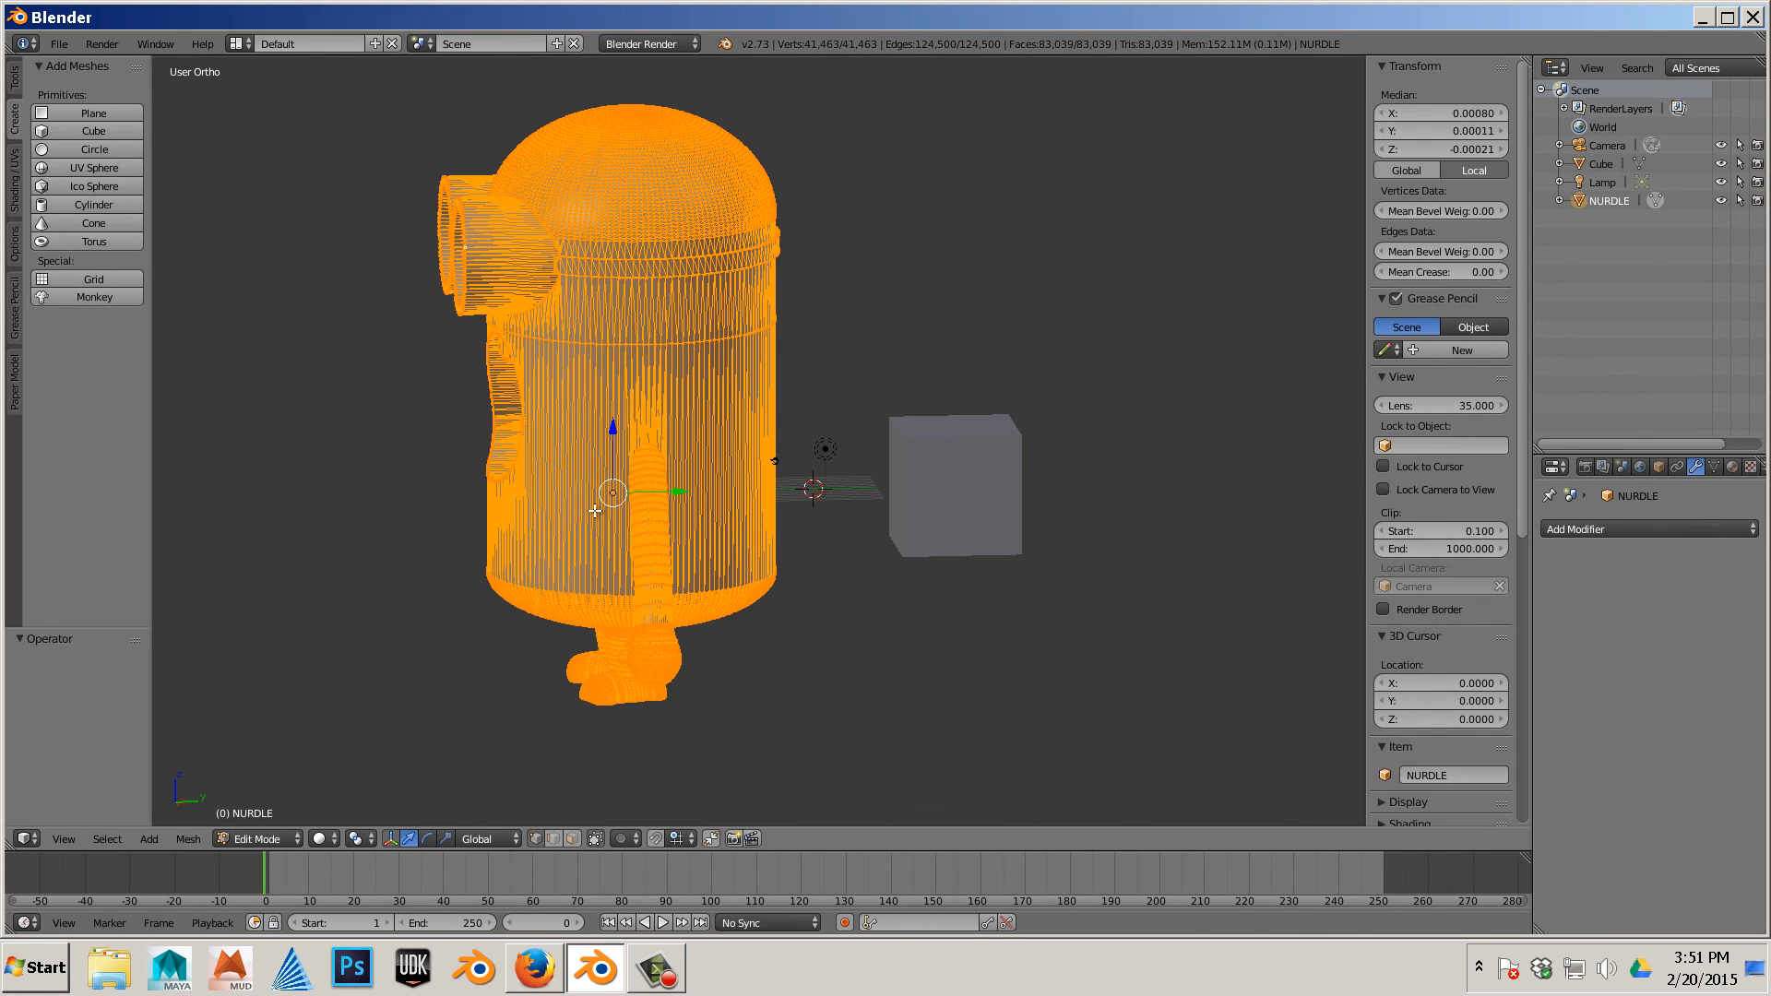
key("ctrl+z")
key("ctrl+z")
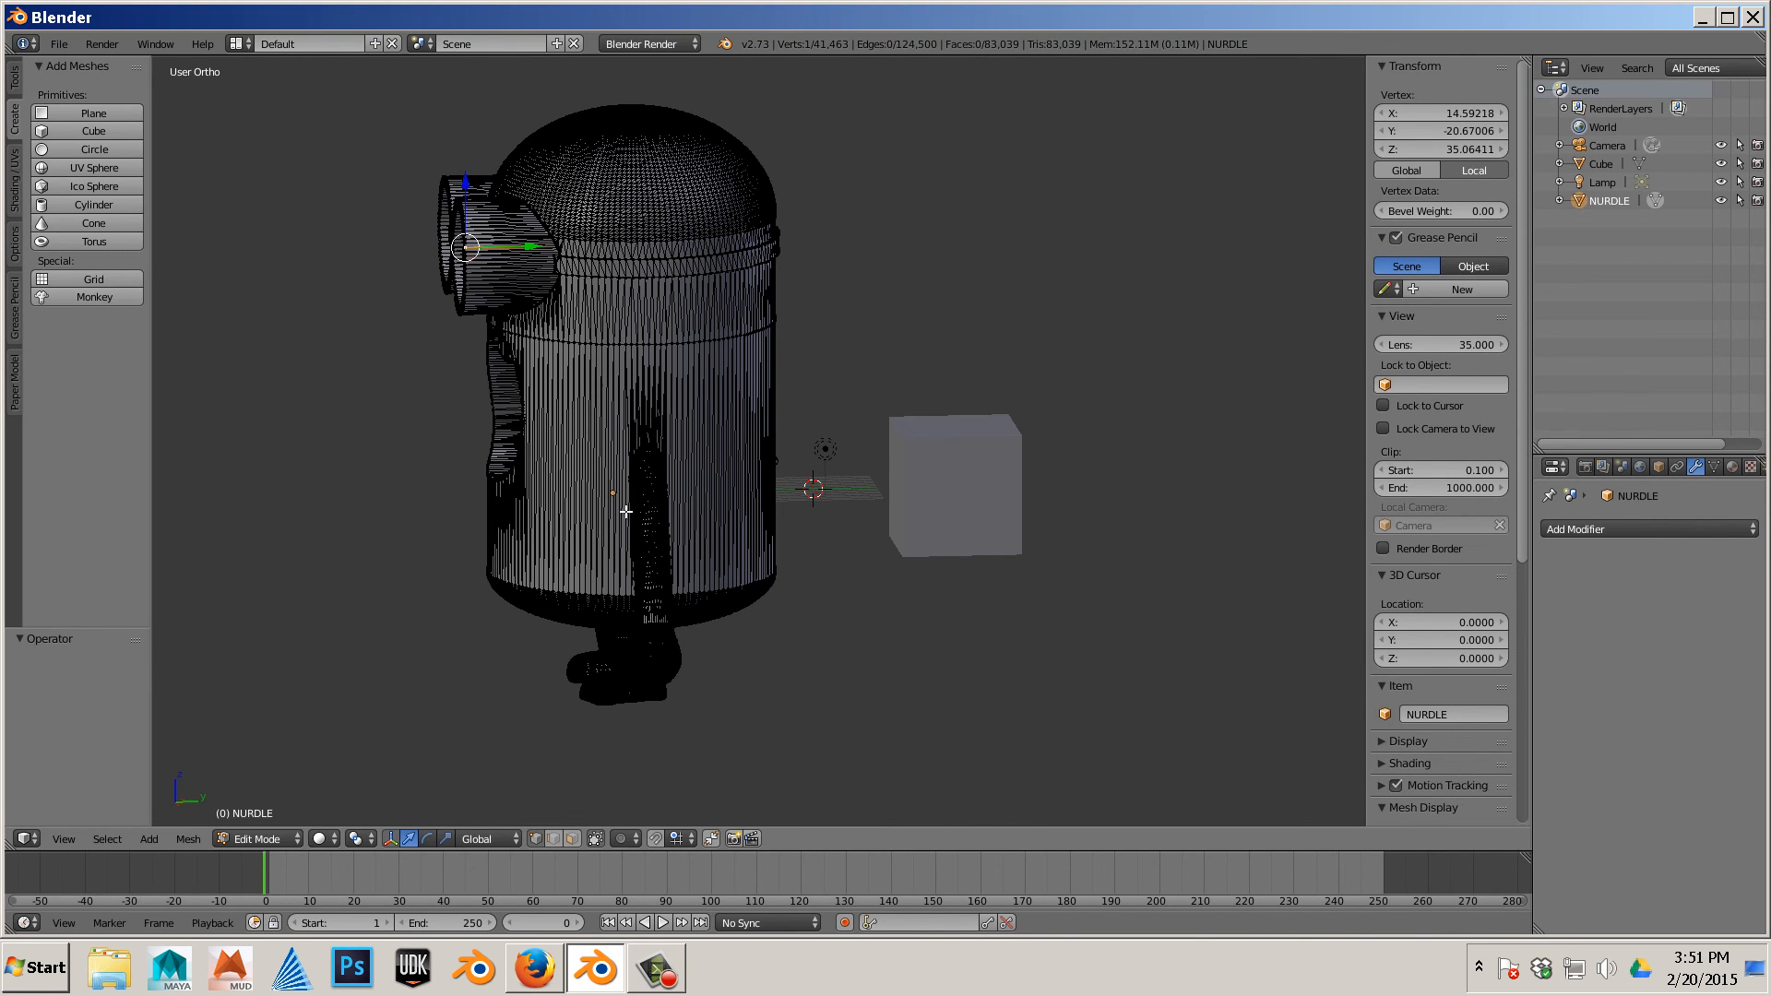
Return to Object Mode and delete the separate cube behind the character
key("Tab")
right_click(981, 523)
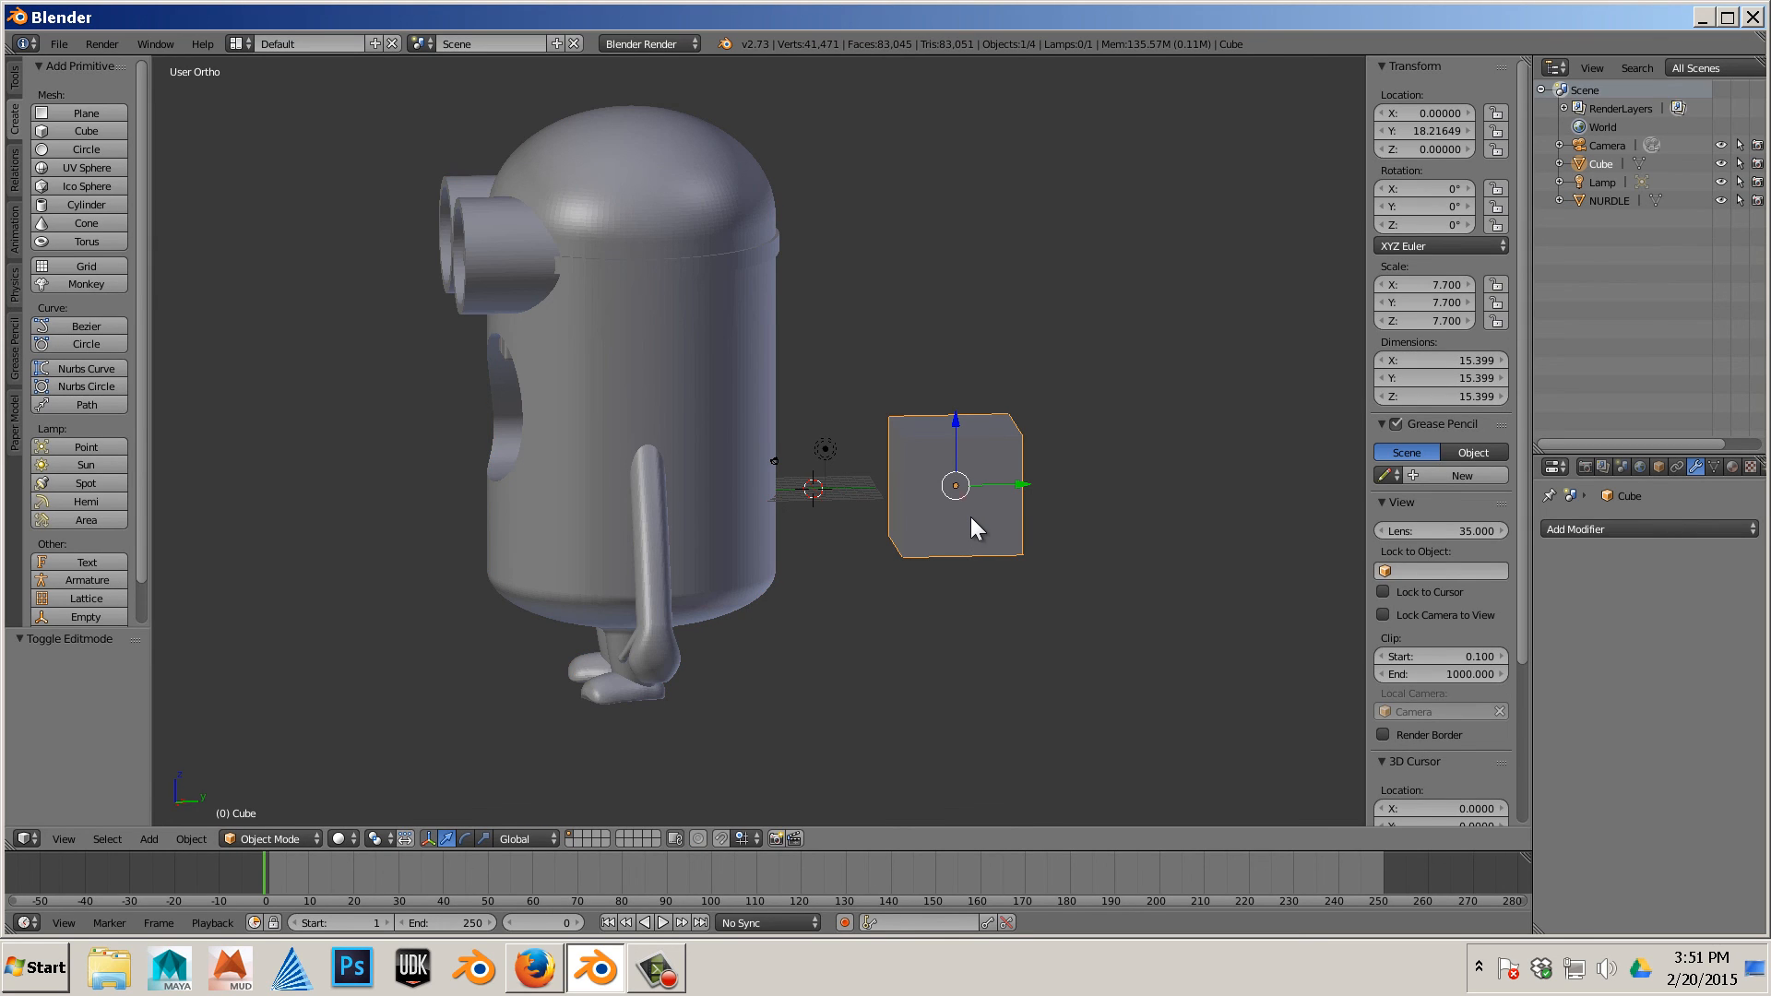
key("x")
left_click(970, 516)
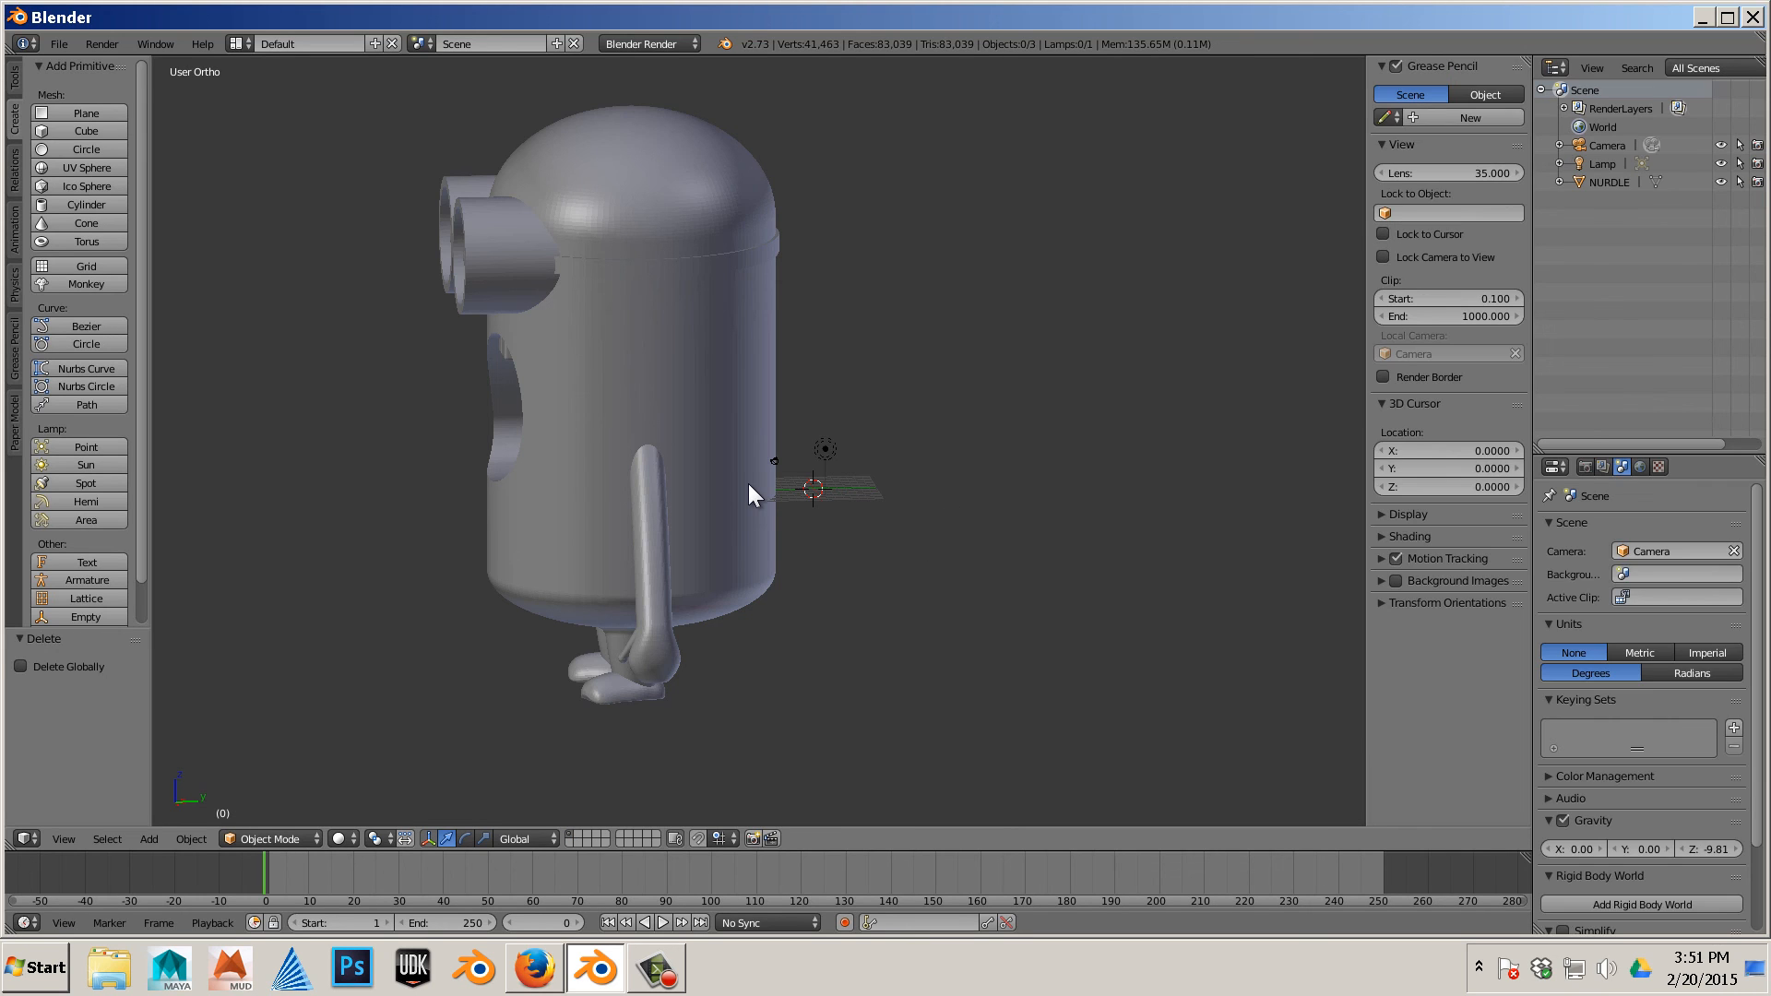
Set the NURDLE character's Y location to 0
right_click(748, 483)
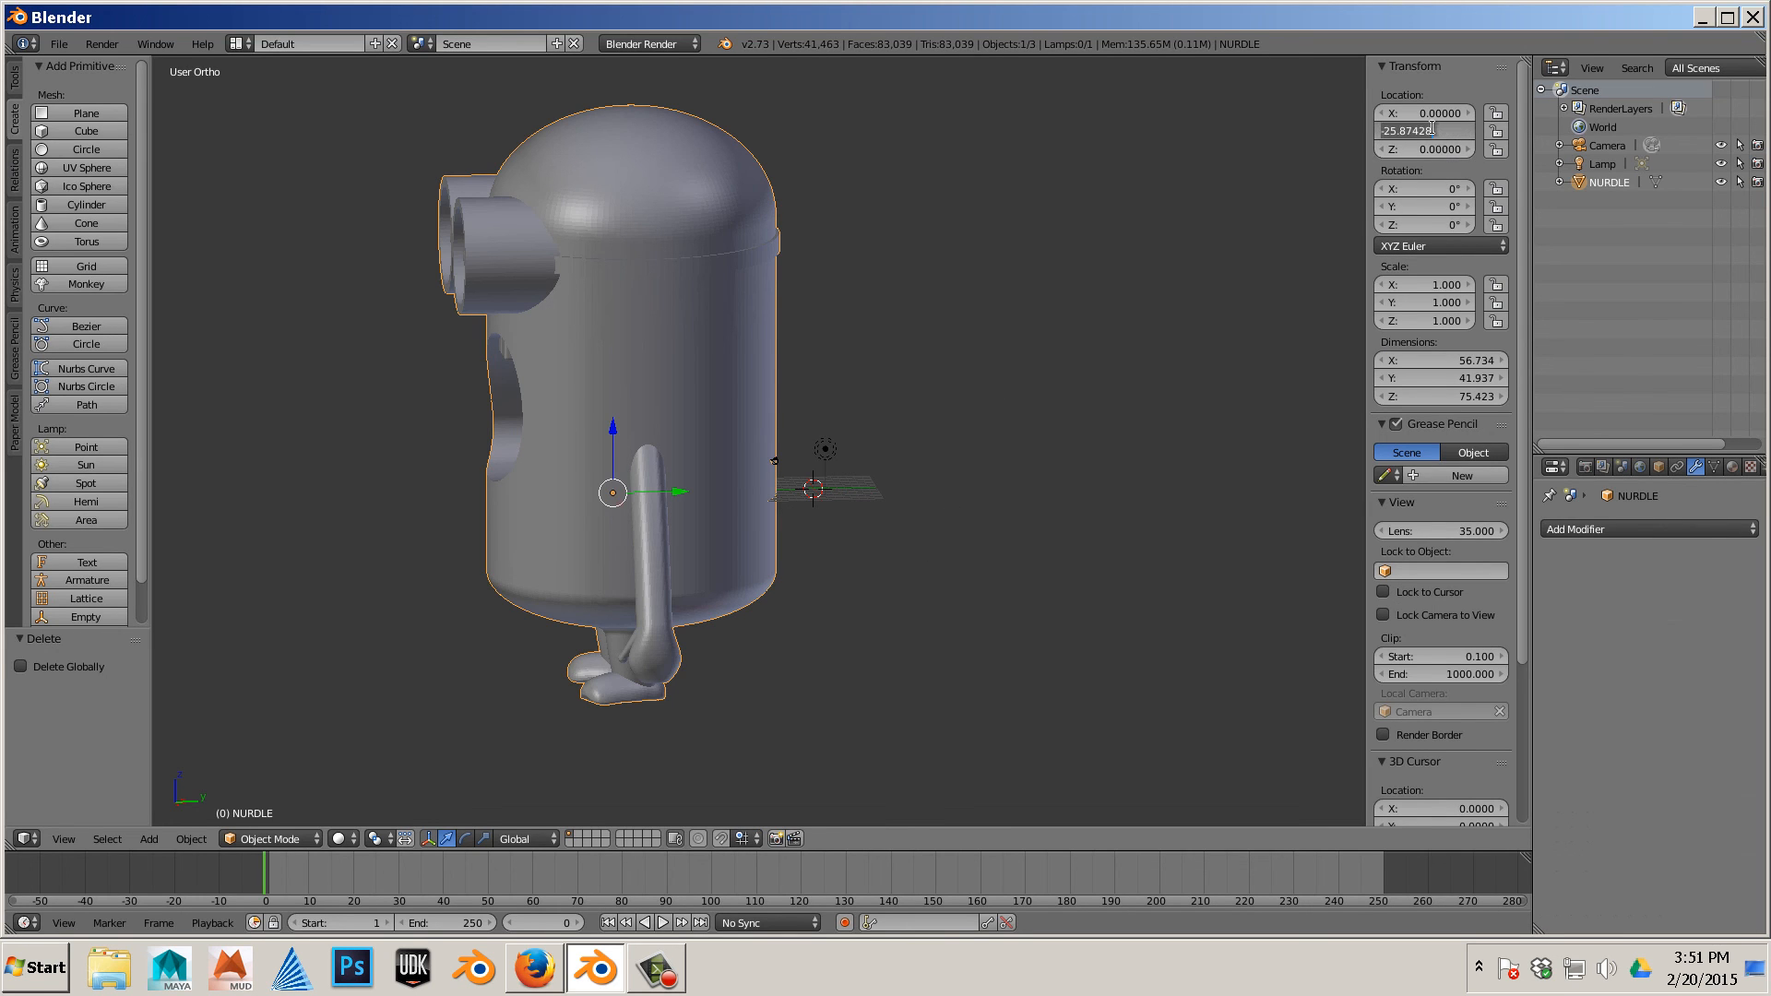
type("0")
key("Return")
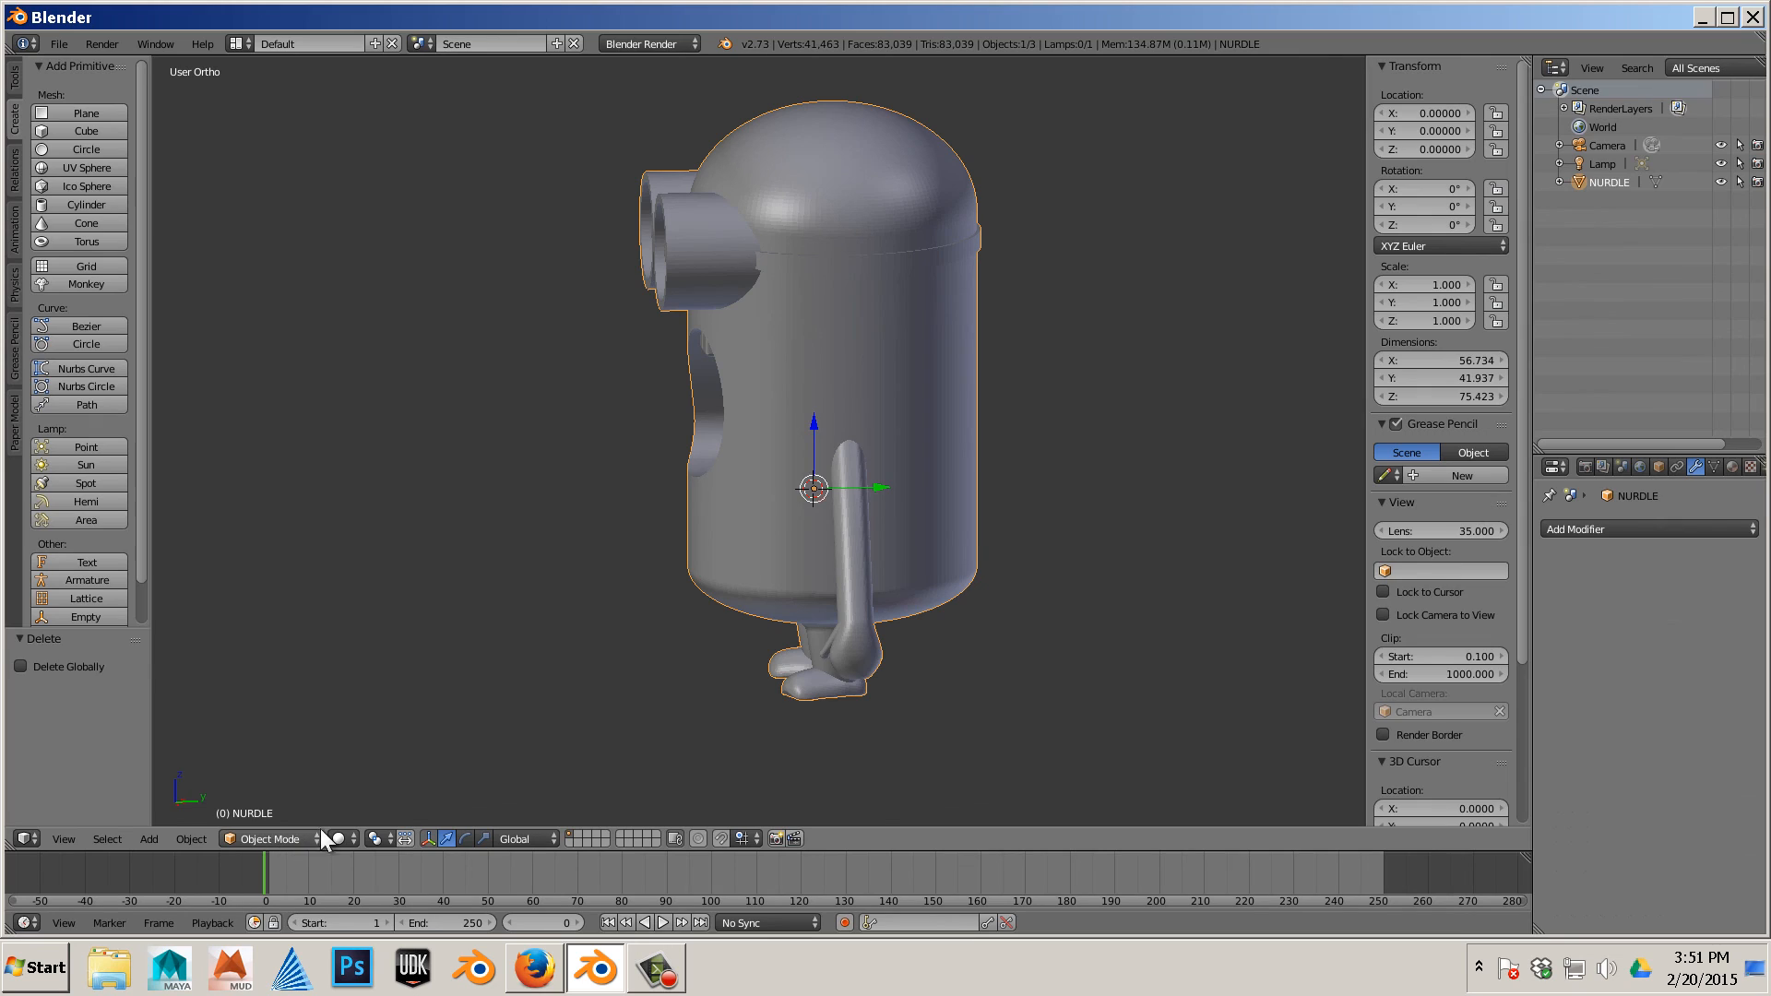